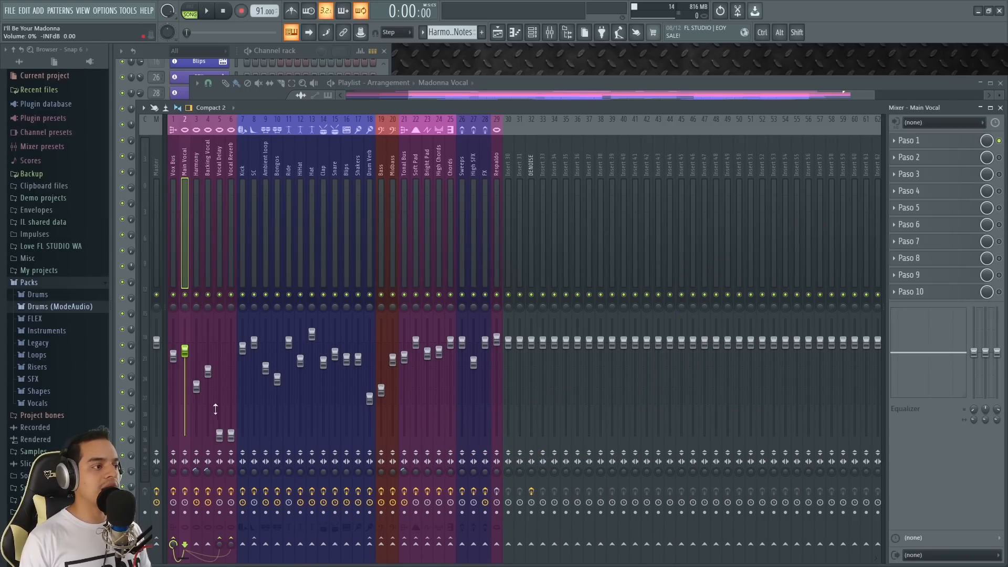
- Mute the Vox Bus and its vocal tracks in the mixer and return to the playlist
{"action": "left_click_drag", "start_coordinate": [186, 294], "coordinate": [209, 294]}
{"action": "left_click", "coordinate": [174, 296]}
{"action": "left_click", "coordinate": [551, 85]}
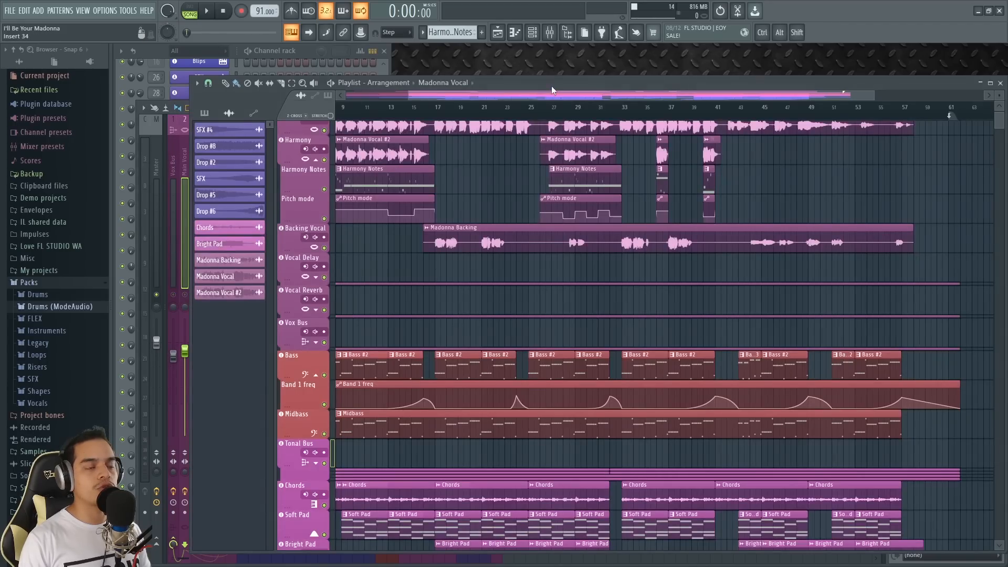
- Play the arrangement from around bar 7 with the vocals muted to hear the instrumental
{"action": "scroll", "coordinate": [510, 269], "scroll_direction": "down", "scroll_amount": 1}
{"action": "scroll", "coordinate": [504, 268], "scroll_direction": "up", "scroll_amount": 2}
{"action": "key", "text": "space"}
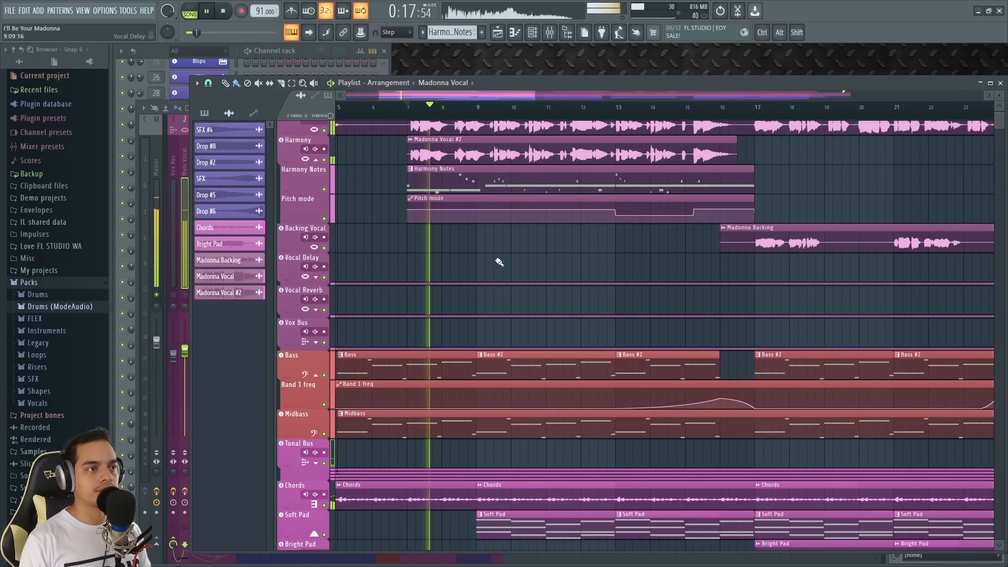
{"action": "left_click_drag", "start_coordinate": [500, 262], "coordinate": [512, 263]}
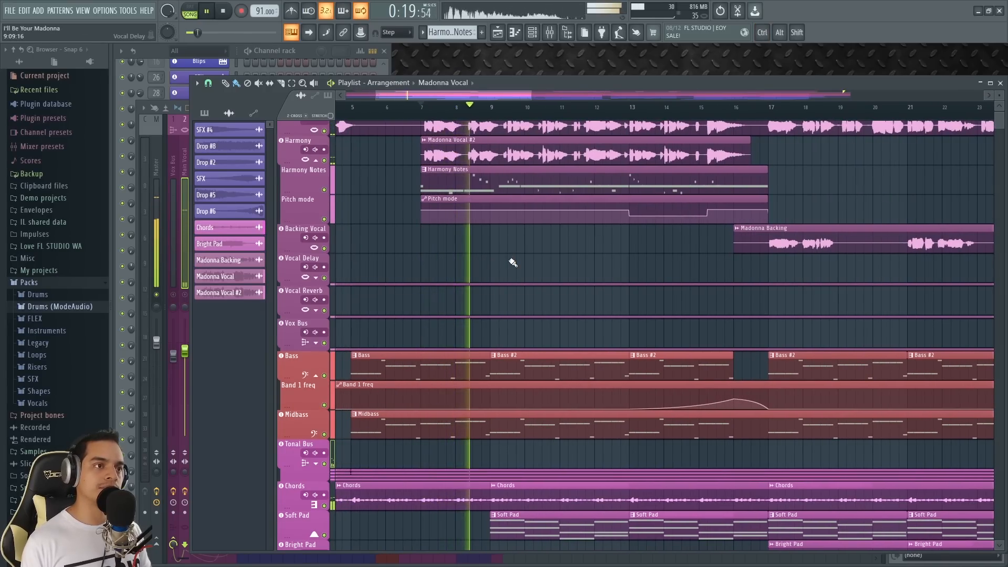
{"action": "scroll", "coordinate": [513, 256], "scroll_direction": "up", "scroll_amount": 1}
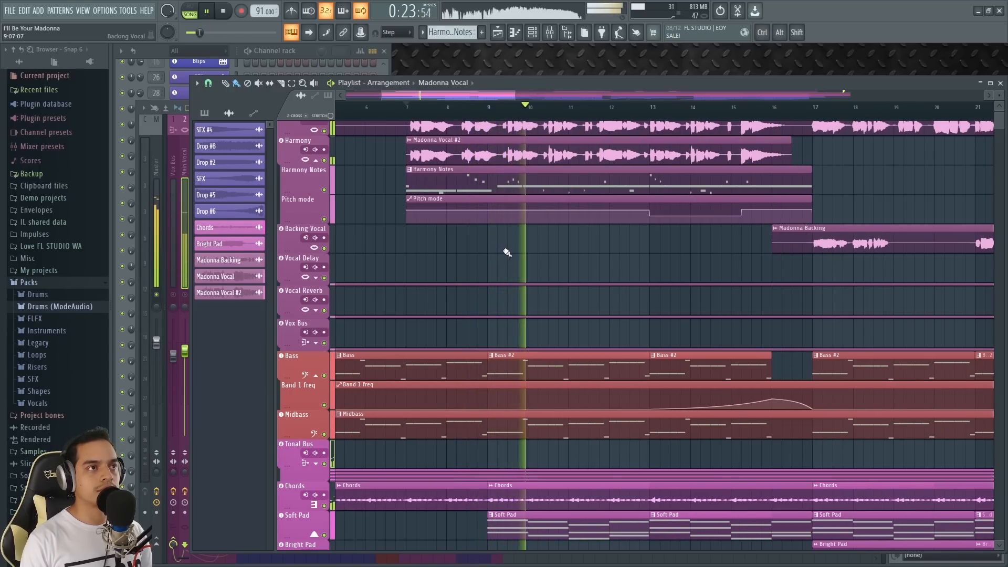
{"action": "key", "text": "space"}
- Unmute only the Main Vocal and Vox Bus mixer tracks and play the arrangement with them
{"action": "key", "text": "F9"}
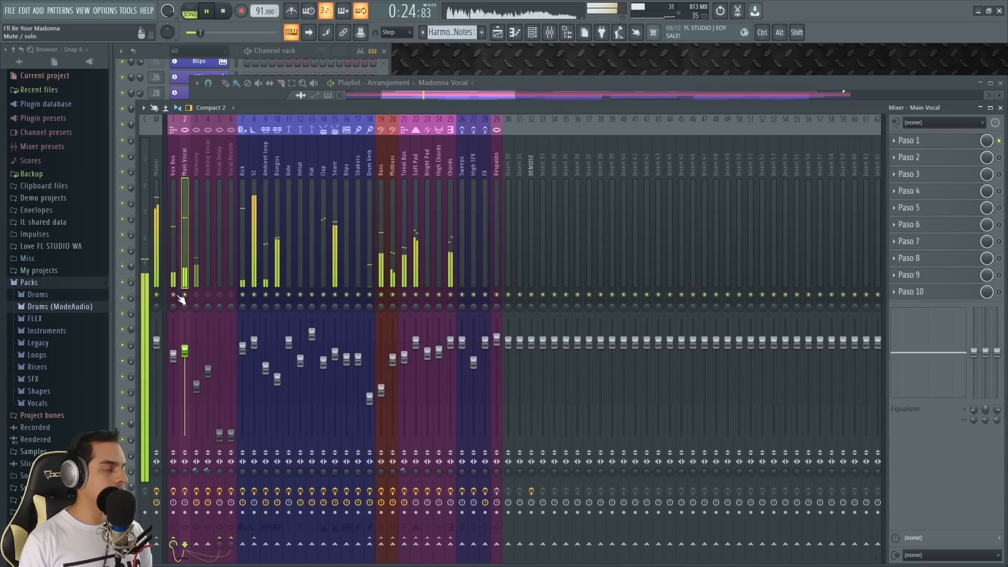
{"action": "key", "text": "F5"}
{"action": "scroll", "coordinate": [553, 253], "scroll_direction": "down", "scroll_amount": 3}
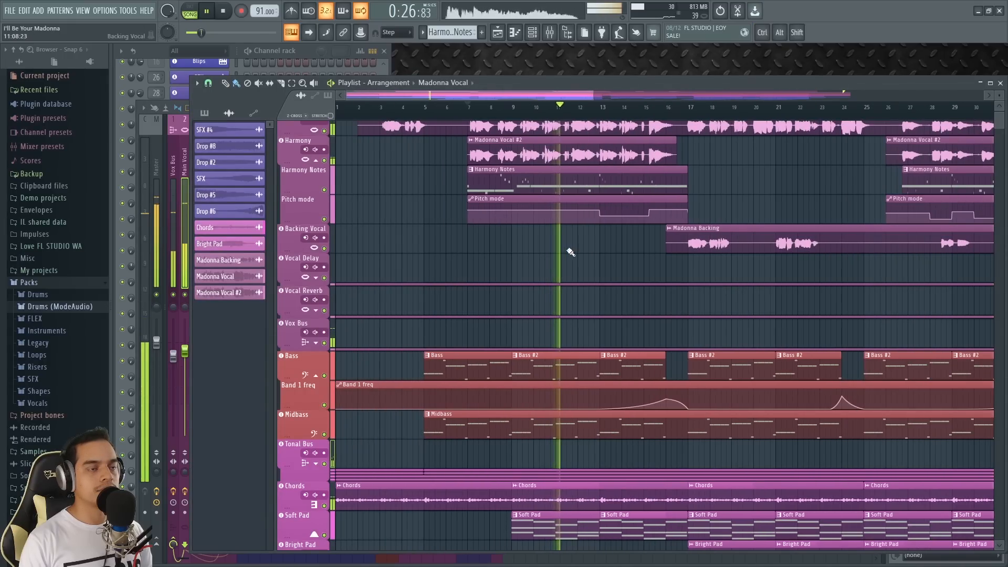
{"action": "left_click_drag", "start_coordinate": [568, 251], "coordinate": [526, 332]}
{"action": "scroll", "coordinate": [506, 270], "scroll_direction": "up", "scroll_amount": 2}
{"action": "scroll", "coordinate": [507, 273], "scroll_direction": "right", "scroll_amount": 1}
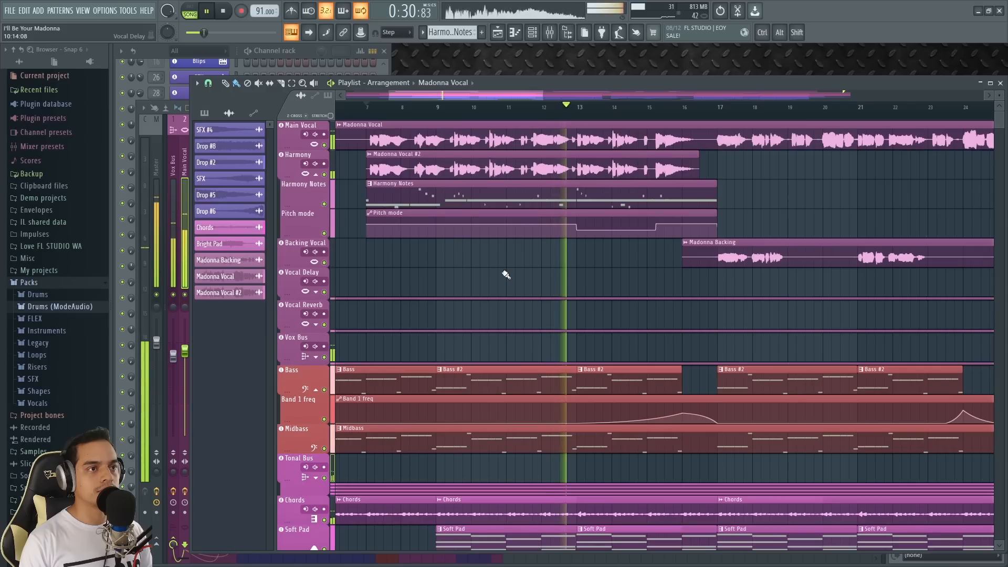
{"action": "key", "text": "space"}
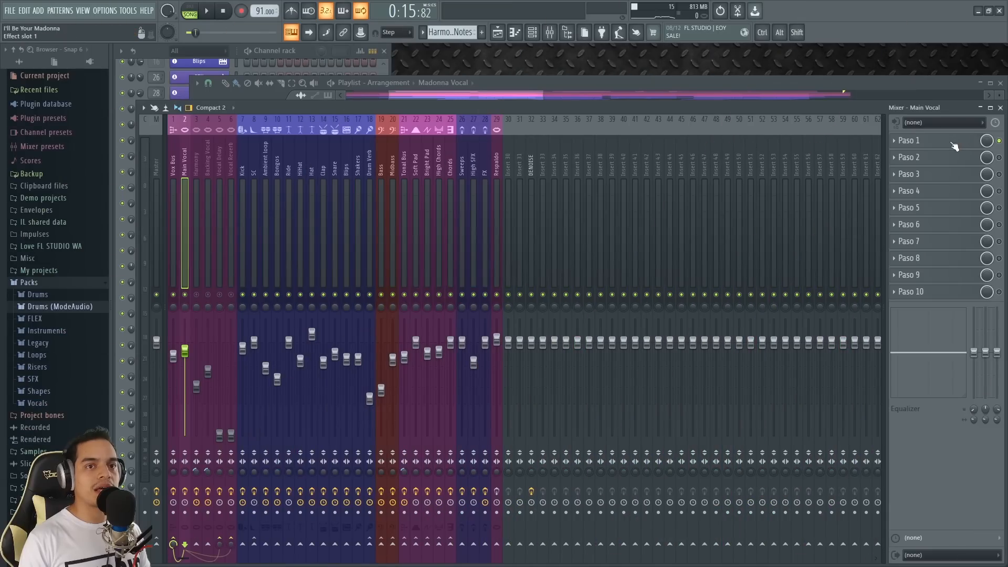
- Open the Edison effect in slot Paso 1 of the Main Vocal track and enlarge its window
{"action": "left_click", "coordinate": [908, 140]}
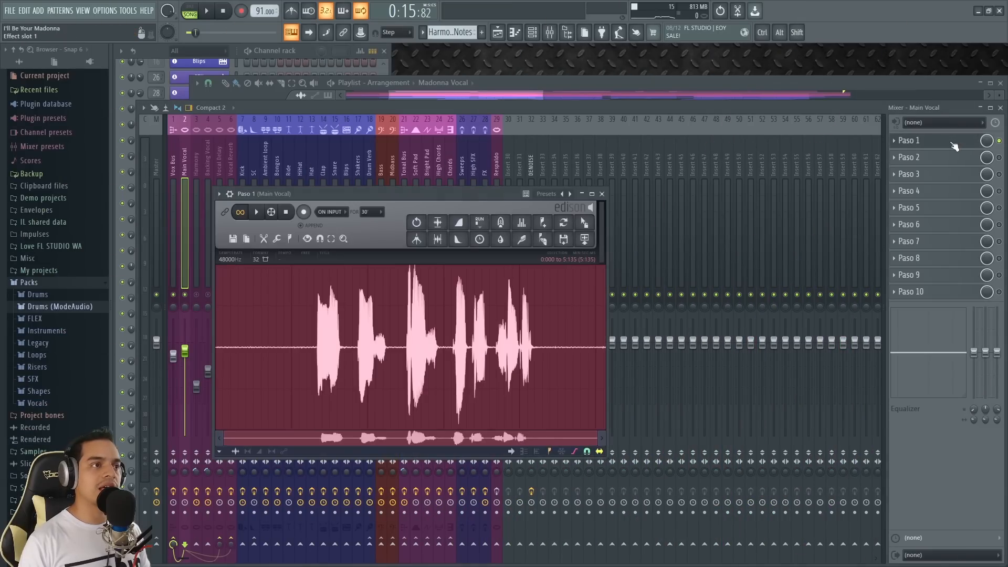
{"action": "left_click_drag", "start_coordinate": [457, 197], "coordinate": [481, 116]}
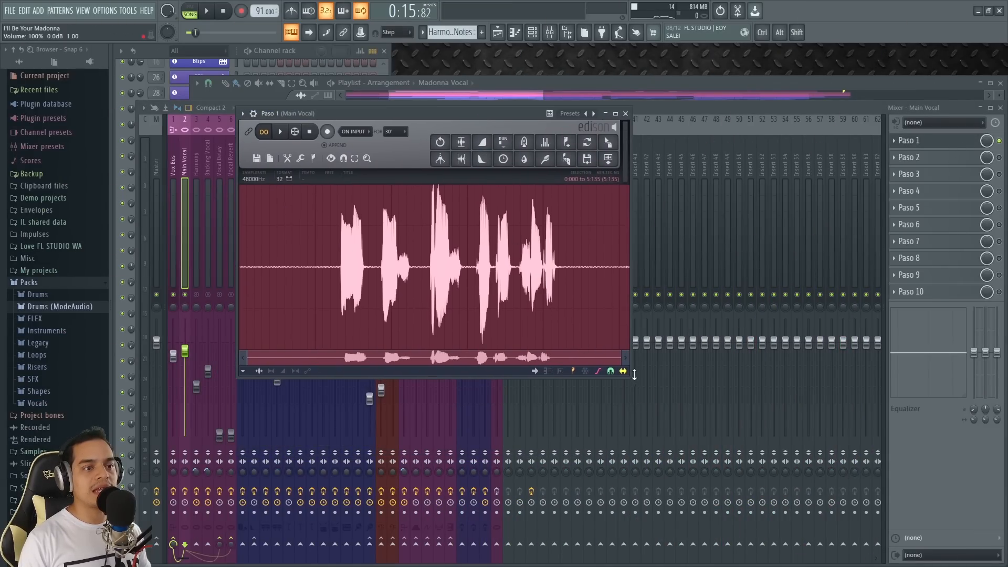
{"action": "left_click_drag", "start_coordinate": [633, 375], "coordinate": [734, 433]}
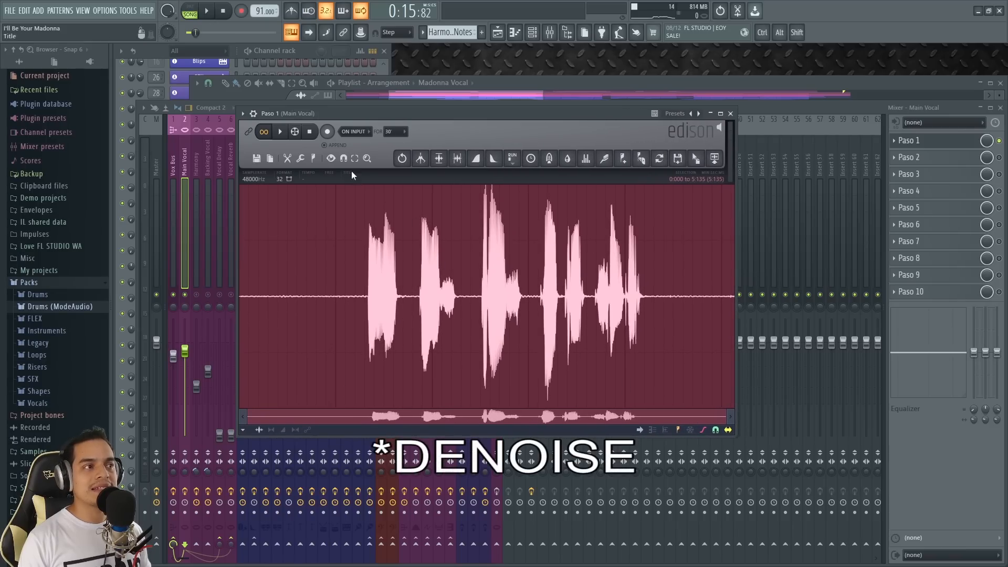
- Play the whole vocal recording, plus the noise-only stretches before the first phrase and after the last one
{"action": "left_click", "coordinate": [280, 133]}
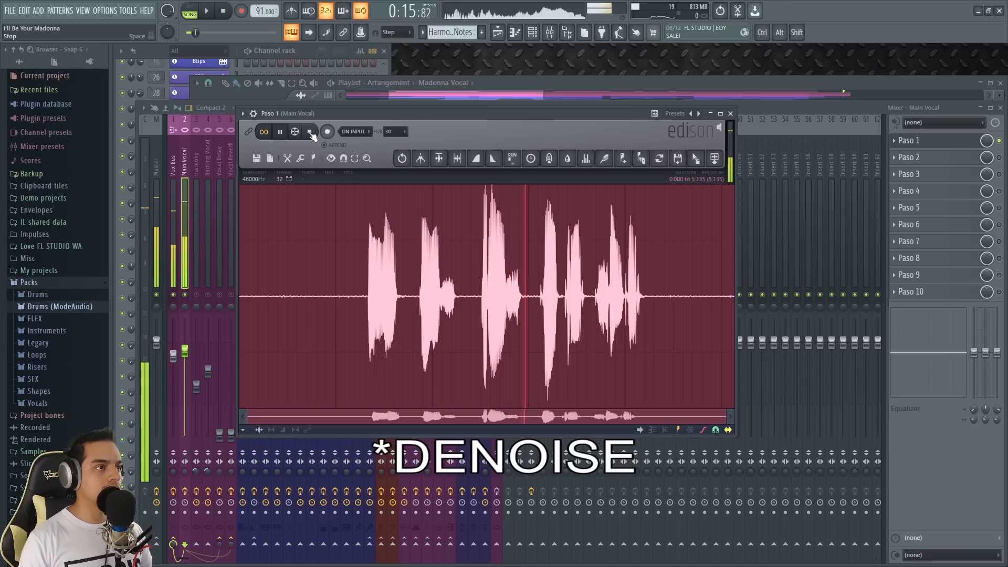
{"action": "left_click", "coordinate": [310, 134]}
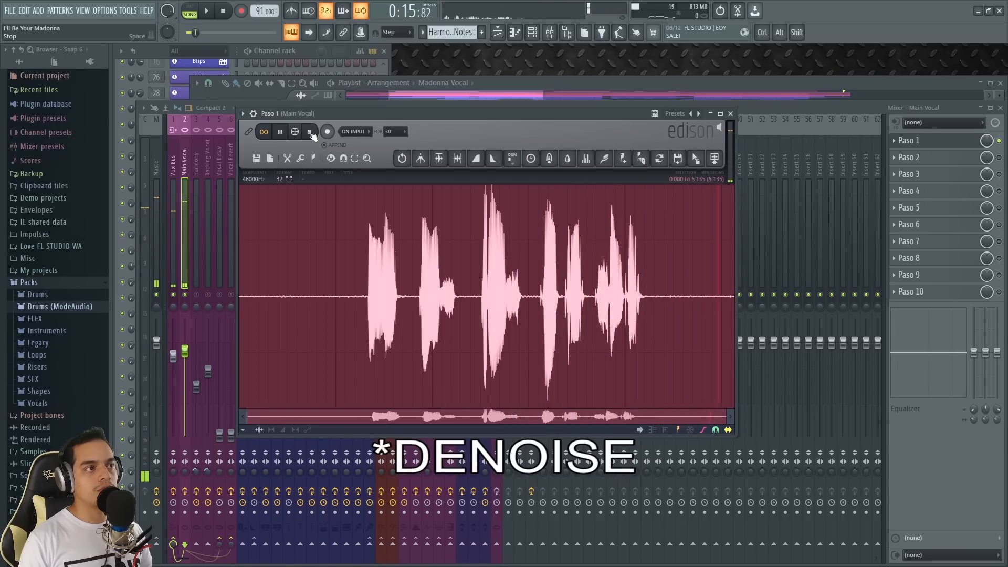
{"action": "left_click", "coordinate": [295, 288]}
{"action": "left_click_drag", "start_coordinate": [276, 291], "coordinate": [348, 297]}
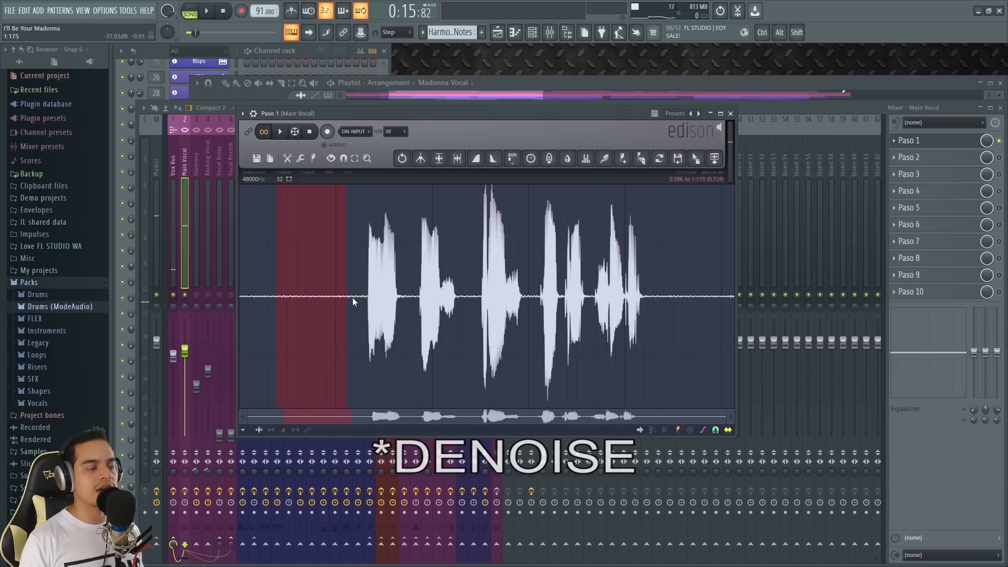
{"action": "key", "text": "space"}
{"action": "key", "text": "space"}
{"action": "left_click", "coordinate": [689, 298]}
{"action": "left_click_drag", "start_coordinate": [660, 297], "coordinate": [715, 303]}
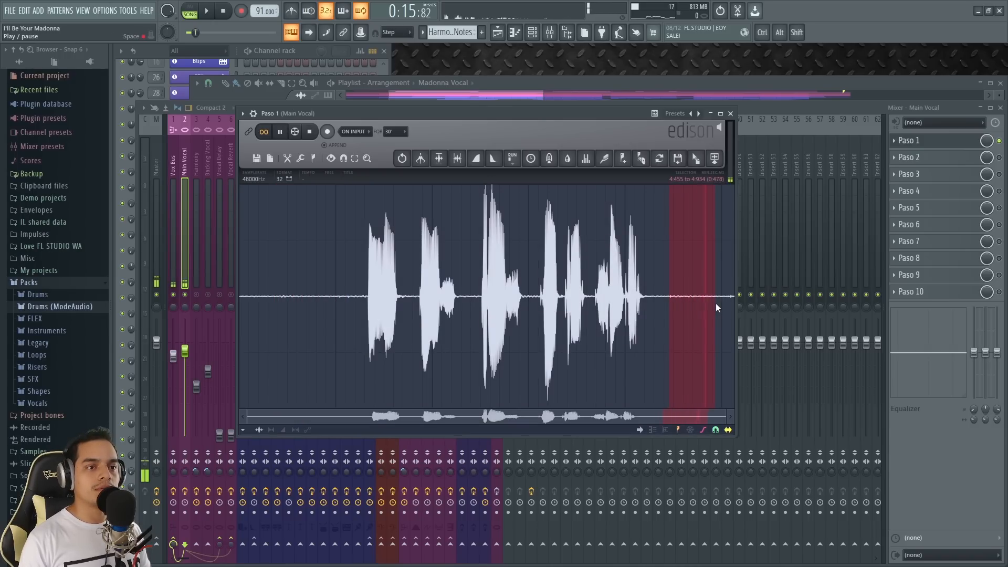
- Select a noise-only stretch of about 0.32 s before the first phrase and acquire its noise profile in the denoiser
{"action": "left_click", "coordinate": [317, 296]}
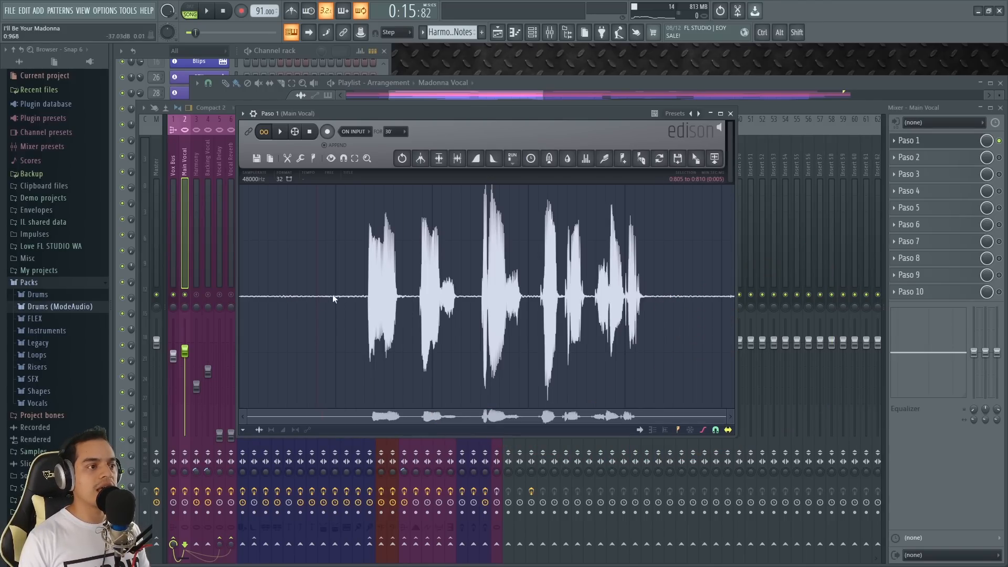
{"action": "mouse_move", "coordinate": [318, 302]}
{"action": "left_mouse_down"}
{"action": "mouse_move", "coordinate": [293, 292]}
{"action": "mouse_move", "coordinate": [325, 295]}
{"action": "mouse_move", "coordinate": [288, 299]}
{"action": "mouse_move", "coordinate": [312, 302]}
{"action": "left_mouse_up"}
{"action": "key", "text": "space"}
{"action": "key", "text": "space"}
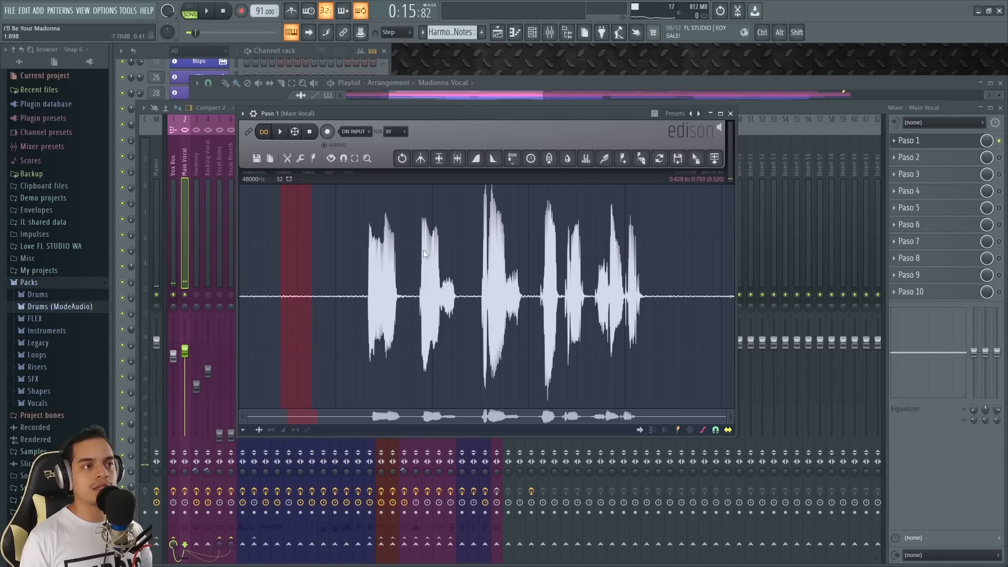
{"action": "left_click", "coordinate": [604, 162]}
{"action": "left_click_drag", "start_coordinate": [521, 185], "coordinate": [516, 178]}
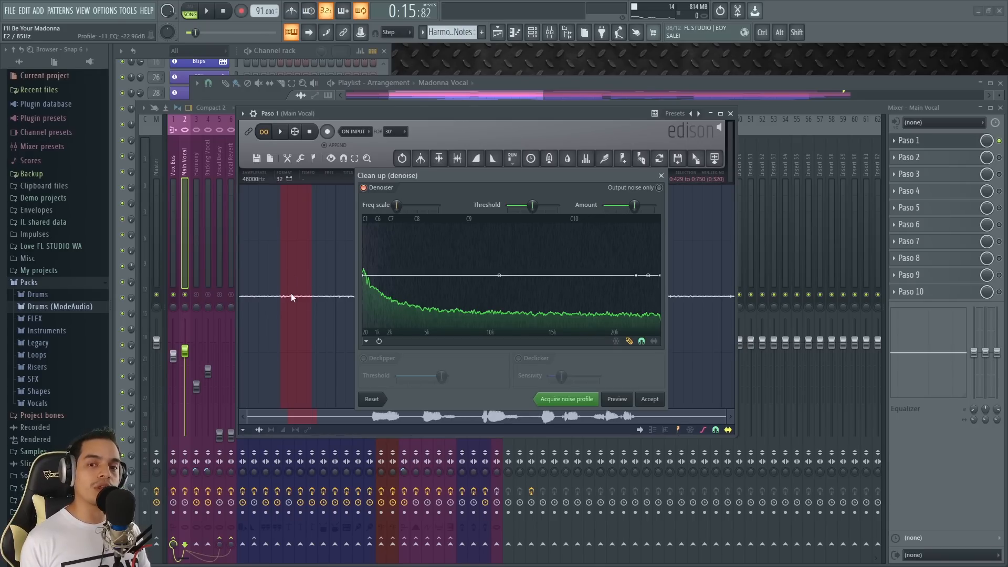
{"action": "left_click", "coordinate": [575, 399]}
- Select the whole recording and denoise it with the Amount slightly reduced
{"action": "left_click", "coordinate": [318, 258]}
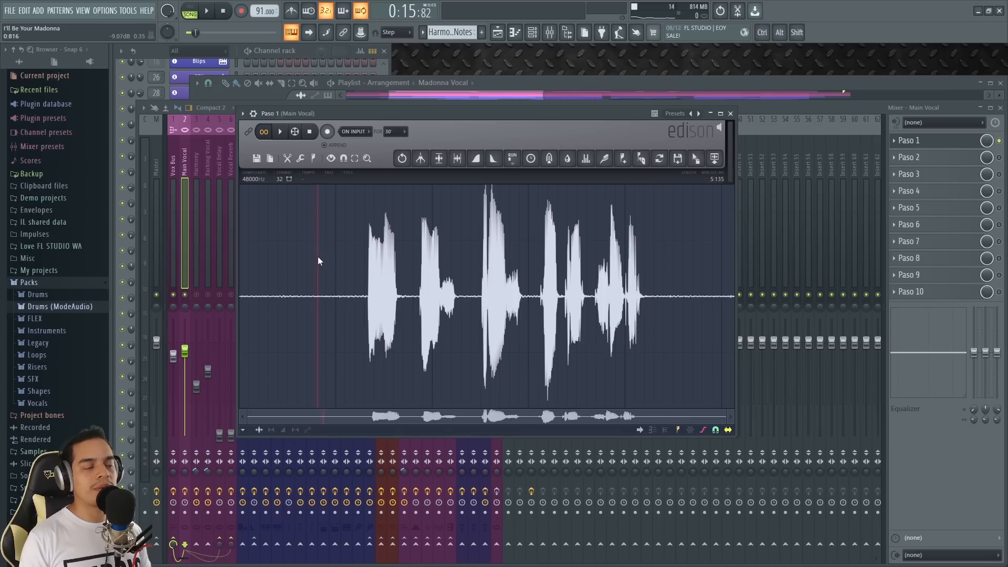
{"action": "key", "text": "ctrl+a"}
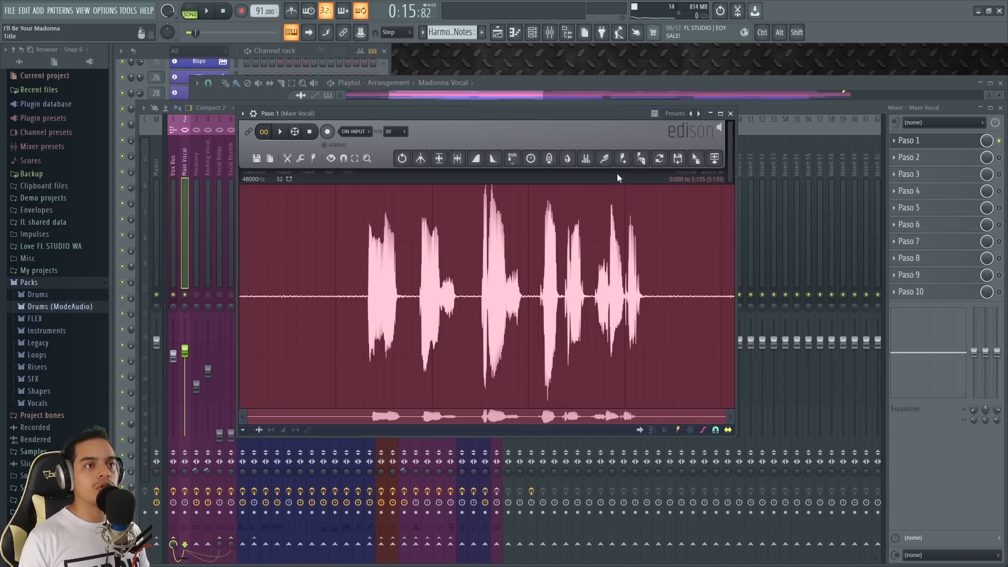
{"action": "left_click", "coordinate": [607, 160]}
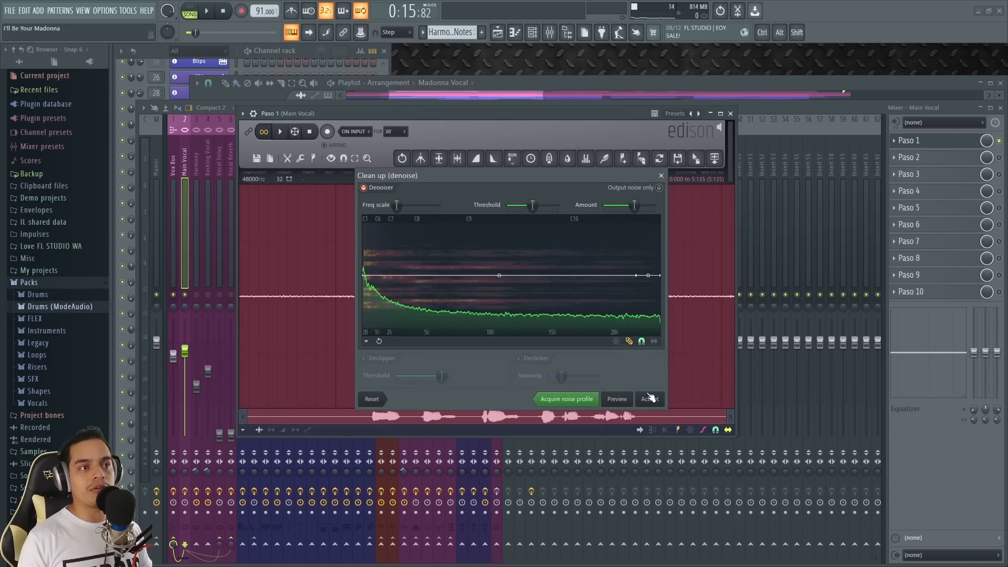
{"action": "left_click_drag", "start_coordinate": [535, 205], "coordinate": [532, 205]}
{"action": "left_click_drag", "start_coordinate": [635, 206], "coordinate": [629, 206]}
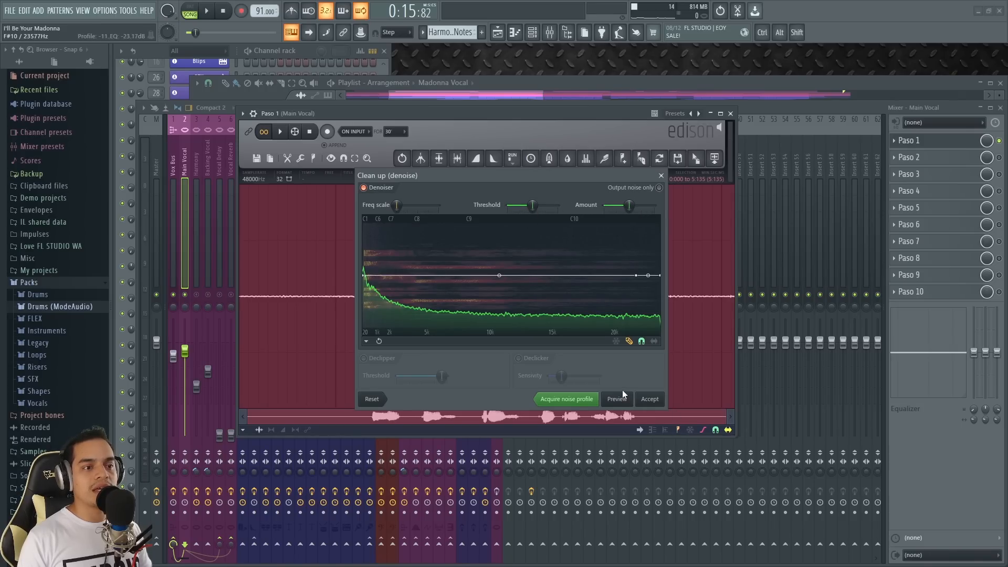
{"action": "left_click", "coordinate": [651, 398]}
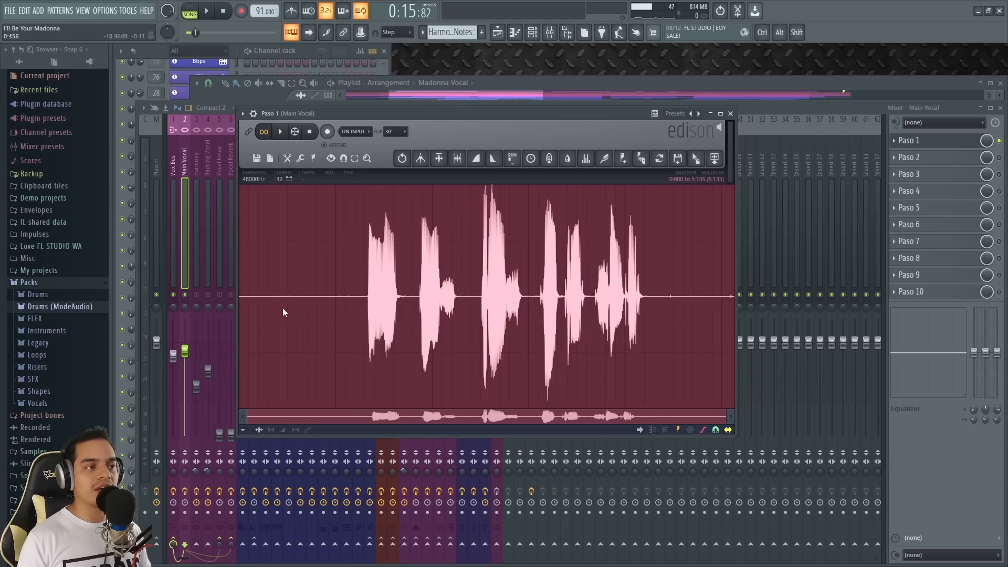
- Play the original recording and its noise-only ending, and step back and forth through the sample's edit history
{"action": "left_click", "coordinate": [360, 286]}
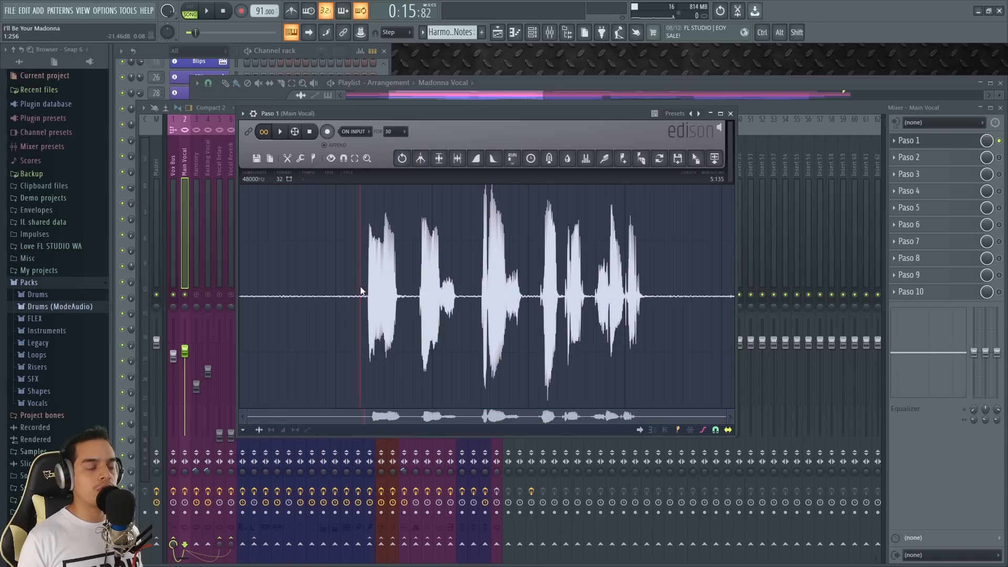
{"action": "key", "text": "space"}
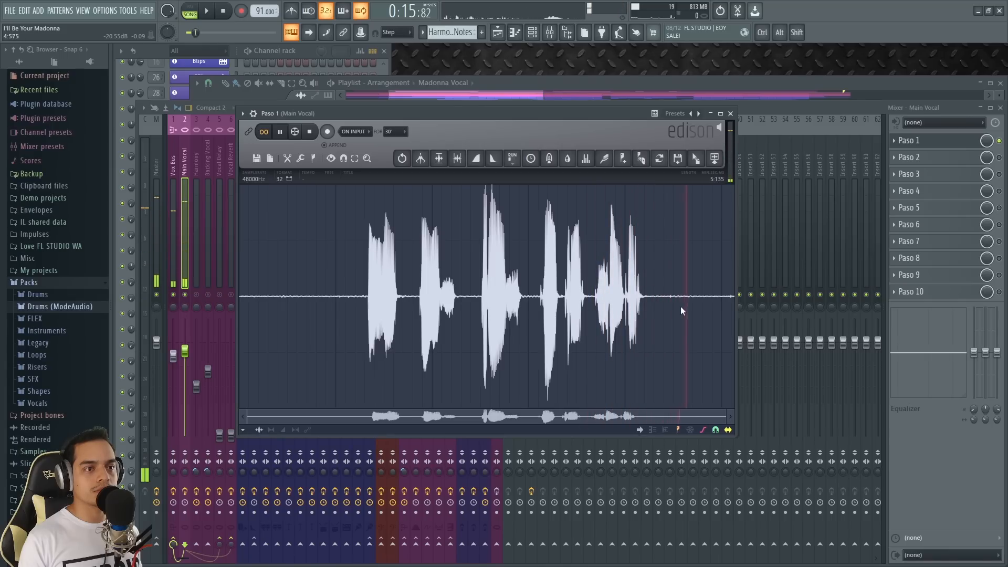
{"action": "left_click_drag", "start_coordinate": [658, 296], "coordinate": [722, 295]}
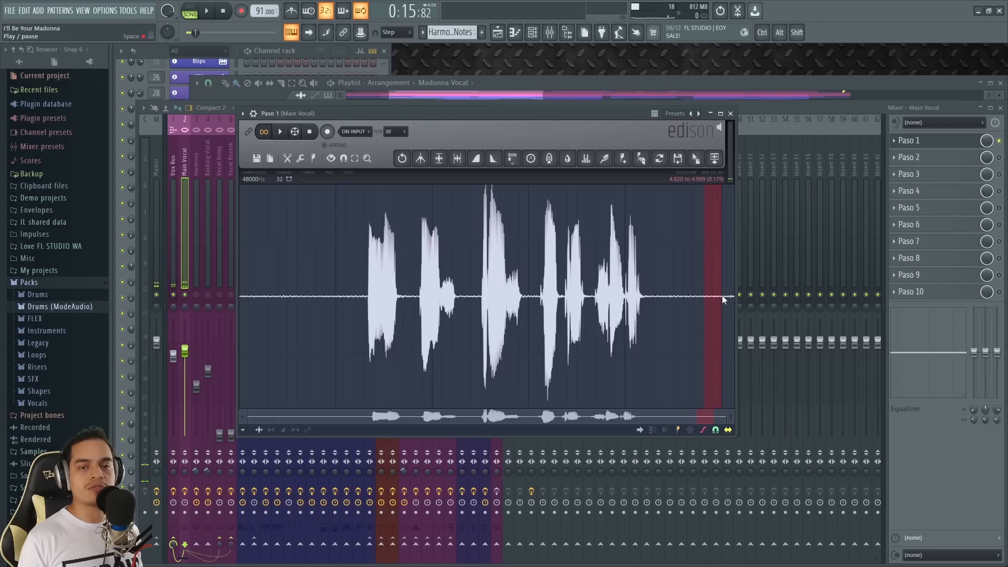
{"action": "key", "text": "ctrl+z"}
{"action": "key", "text": "ctrl+alt+z"}
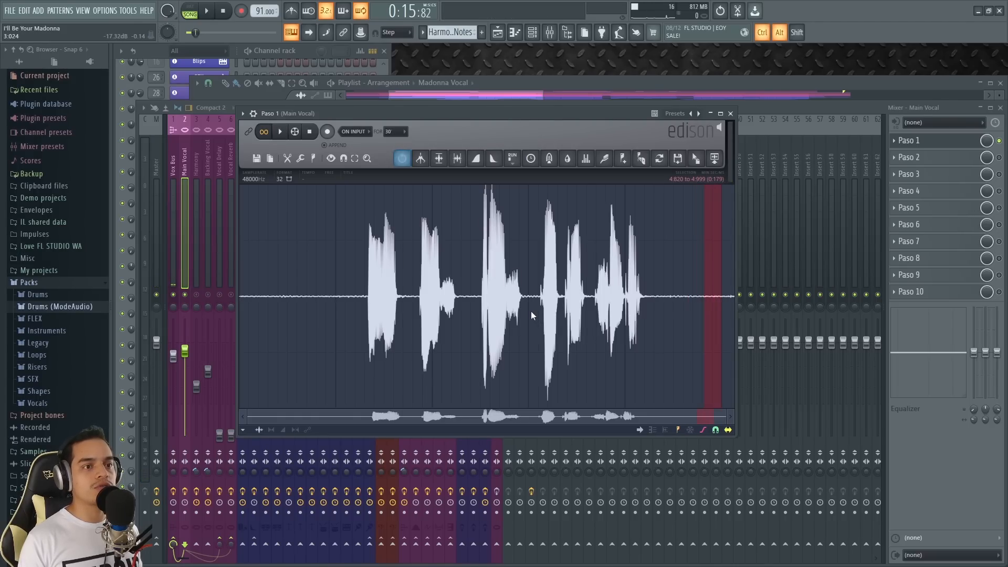
{"action": "key", "text": "ctrl+z"}
{"action": "key", "text": "ctrl+alt+z"}
{"action": "key", "text": "ctrl+alt+z"}
- Apply the denoiser to the whole vocal recording again with the current settings
{"action": "key", "text": "ctrl+a"}
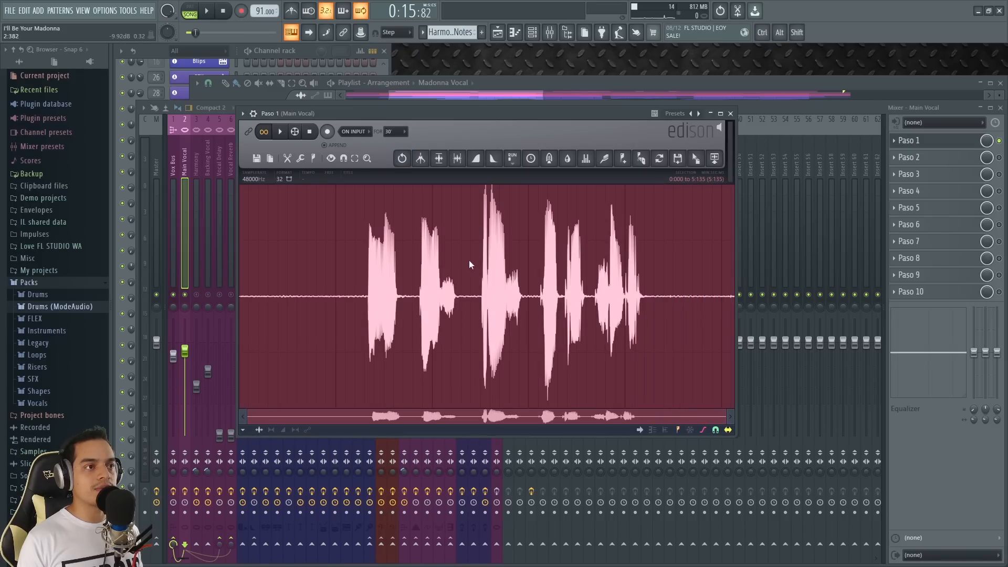
{"action": "left_click", "coordinate": [604, 158]}
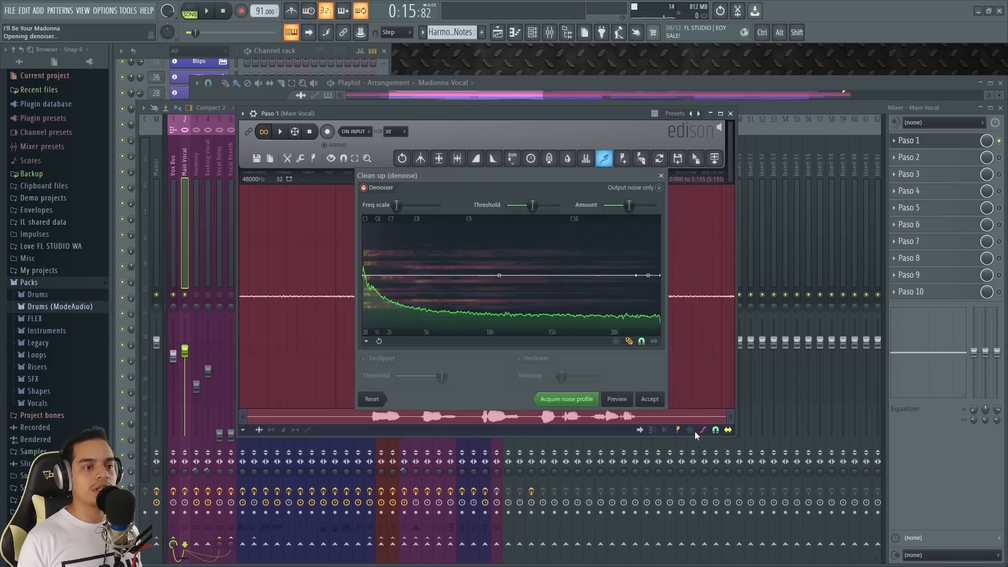
{"action": "left_click", "coordinate": [649, 399]}
- Compare the denoised and original versions of the vocal by playing each one repeatedly
{"action": "key", "text": "space"}
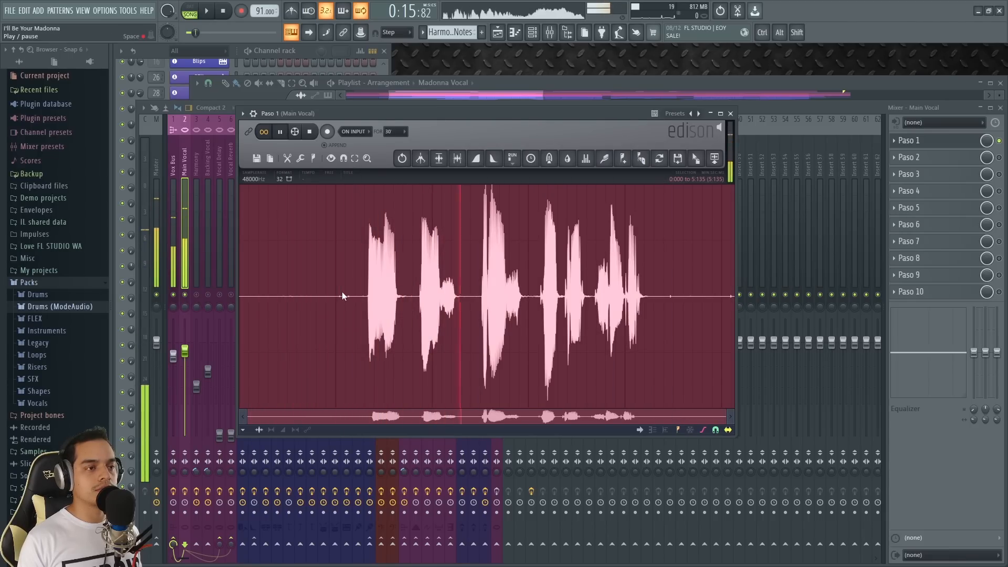
{"action": "key", "text": "space"}
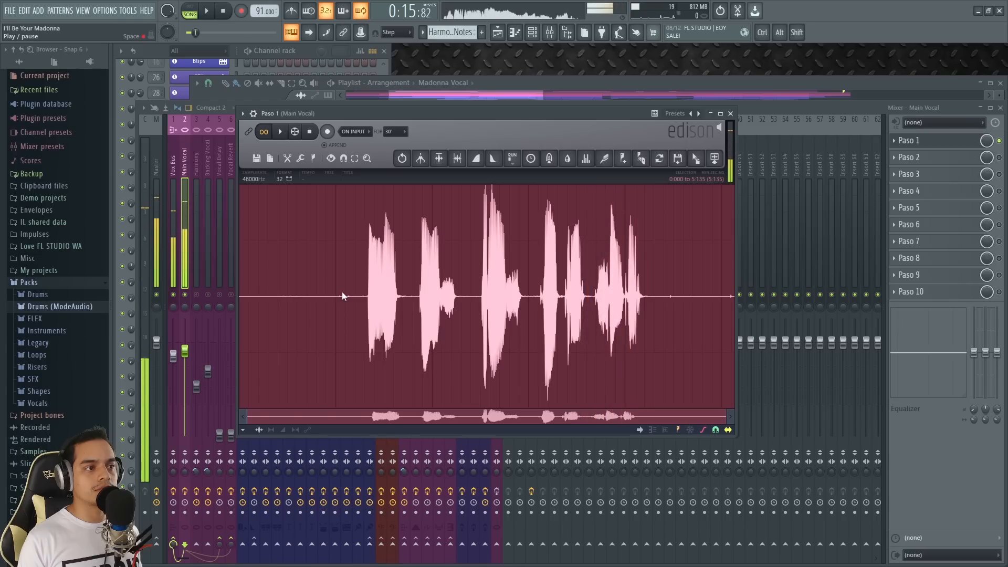
{"action": "key", "text": "space"}
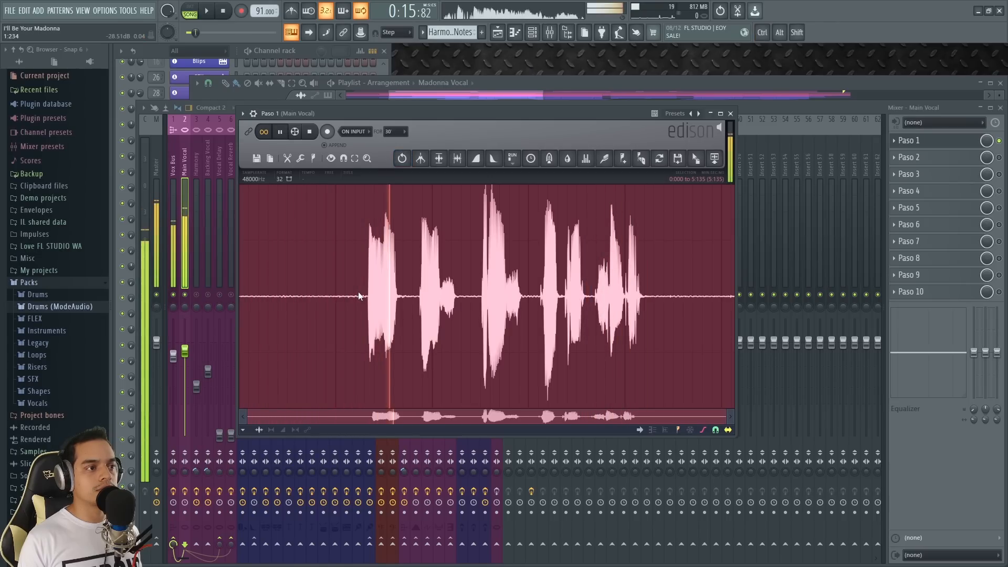
{"action": "key", "text": "space"}
{"action": "key", "text": "space"}
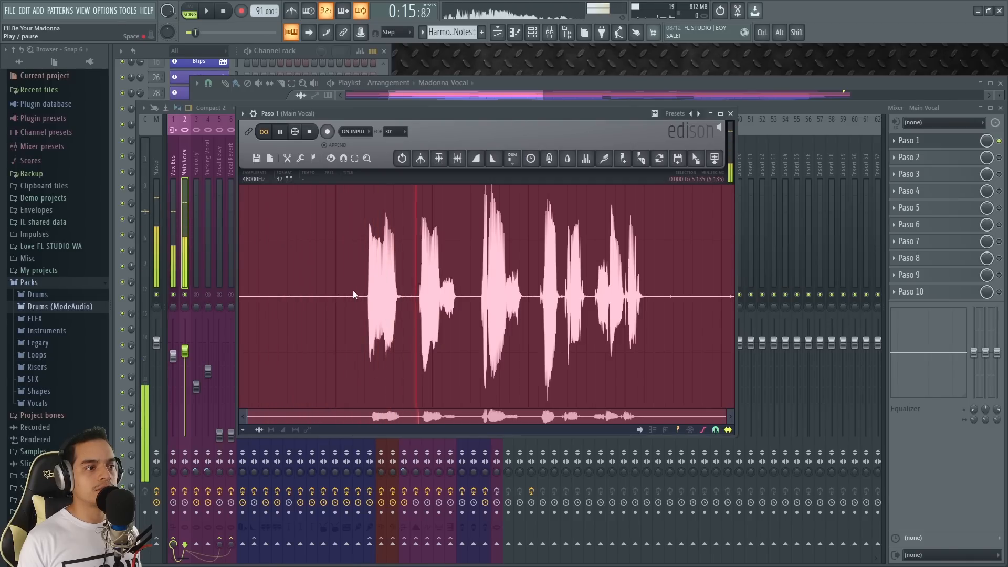
{"action": "key", "text": "space"}
{"action": "key", "text": "space"}
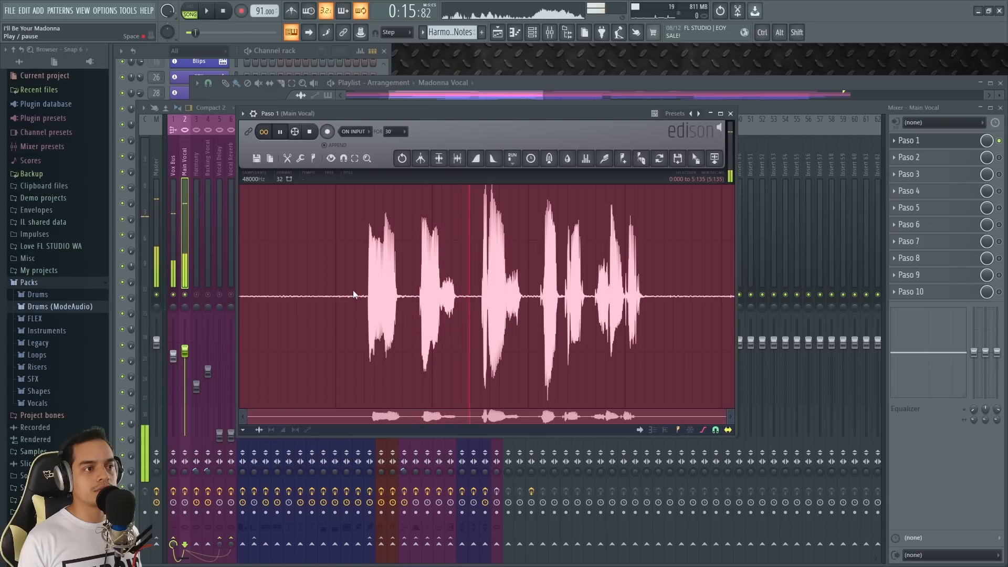
{"action": "key", "text": "space"}
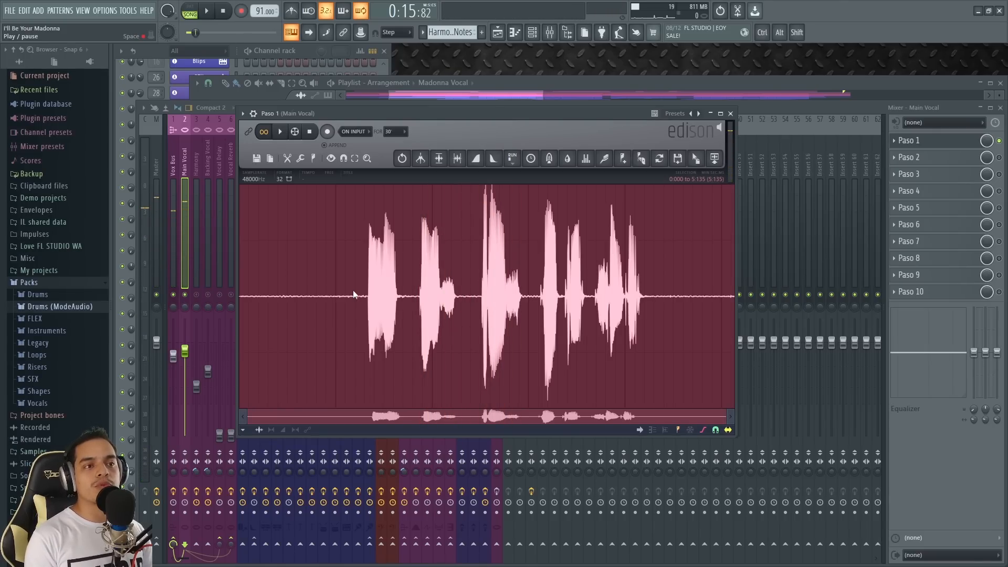
- Clear the selection in Edison, close it, and open the Paso 2 effect on the Main Vocal mixer track
{"action": "left_click", "coordinate": [353, 294]}
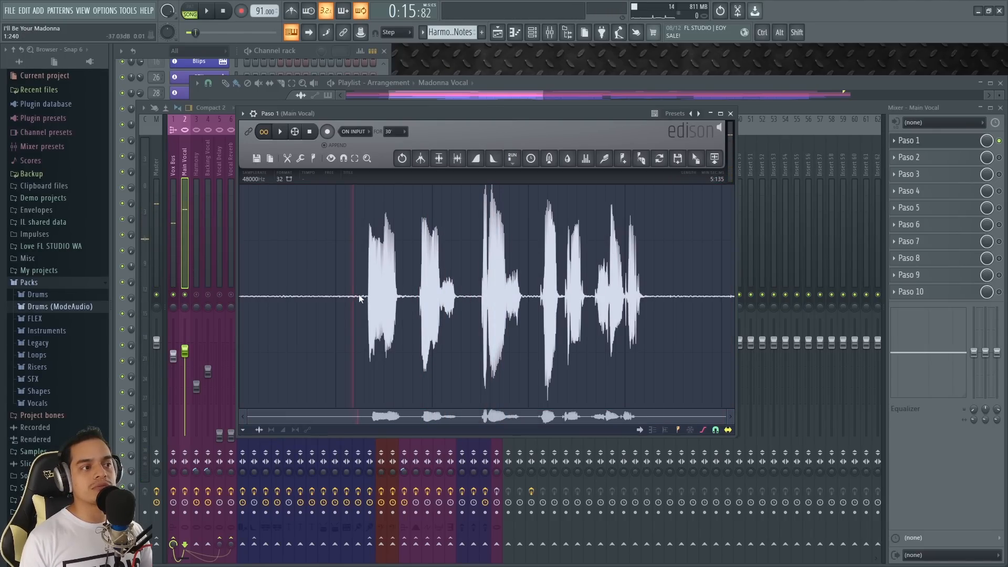
{"action": "left_click_drag", "start_coordinate": [368, 301], "coordinate": [363, 299]}
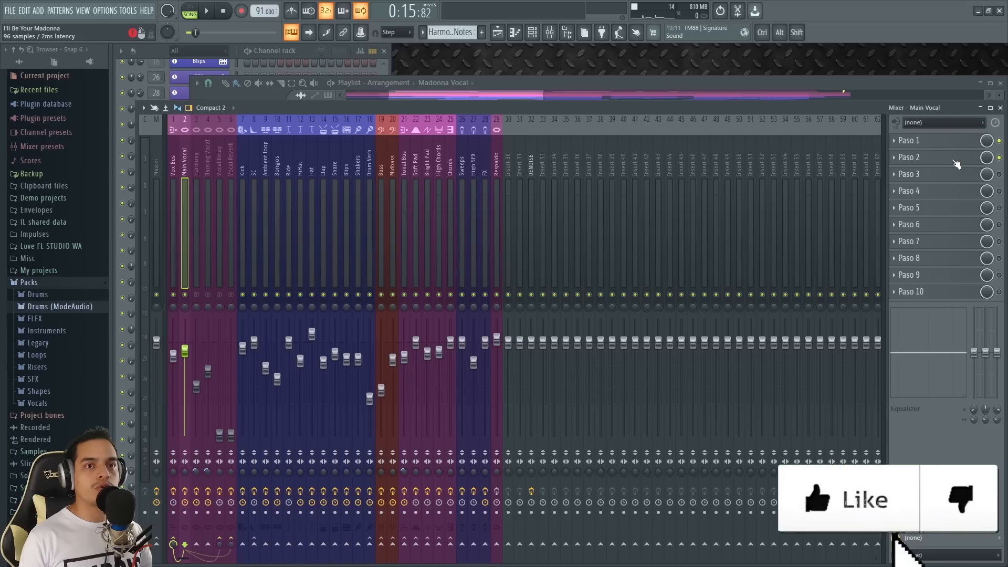
{"action": "left_click", "coordinate": [953, 160]}
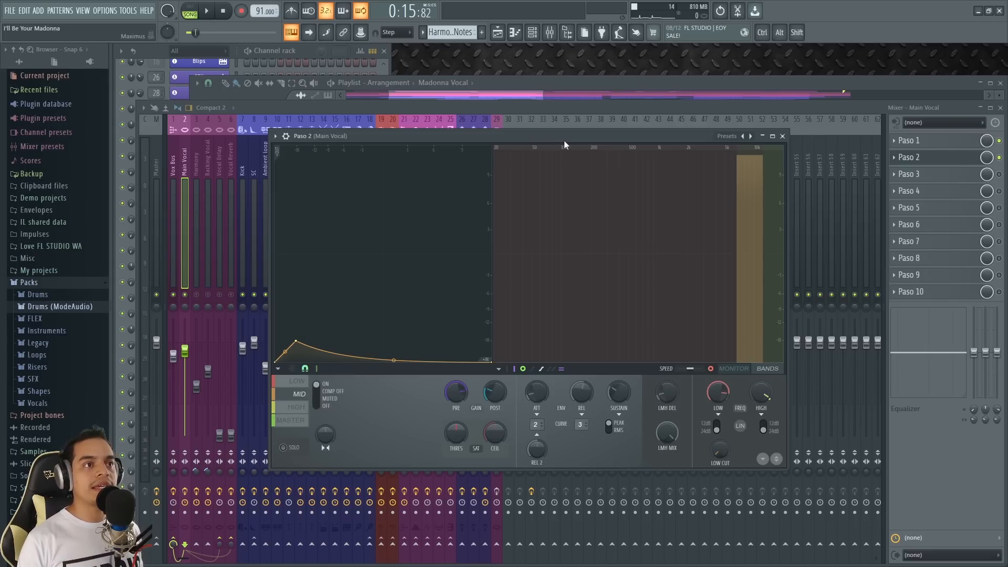
- Show the playlist, enlarge the Main Vocal track, and play the song from between bars 10 and 11
{"action": "left_click", "coordinate": [571, 87]}
{"action": "scroll", "coordinate": [495, 270], "scroll_direction": "up", "scroll_amount": 2}
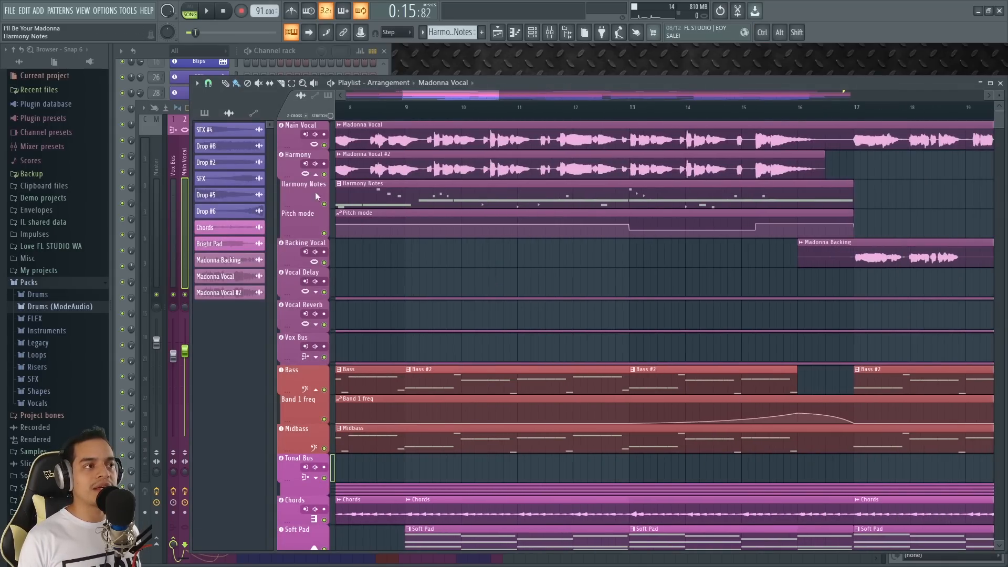
{"action": "left_click_drag", "start_coordinate": [295, 148], "coordinate": [295, 206]}
{"action": "scroll", "coordinate": [489, 315], "scroll_direction": "up", "scroll_amount": 2}
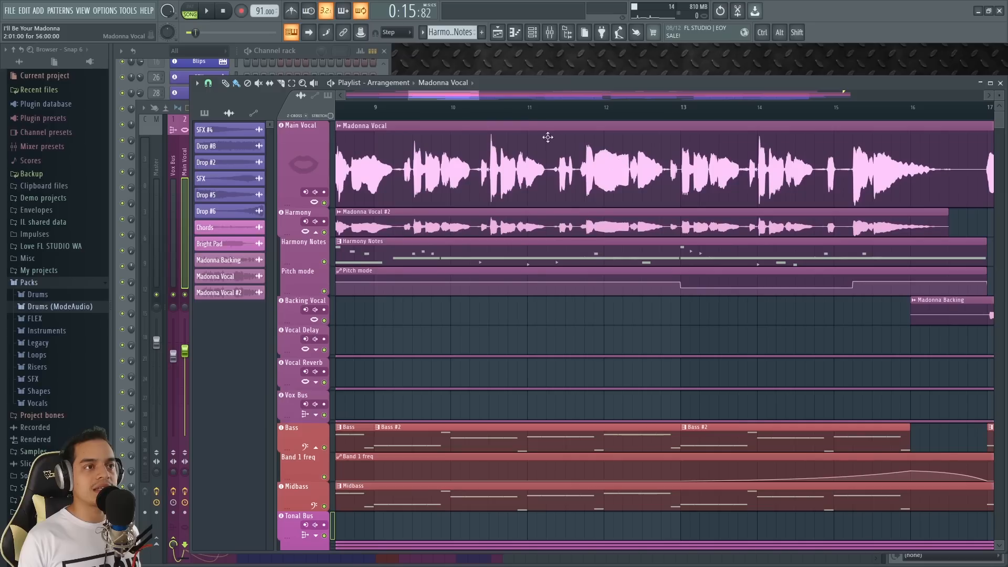
{"action": "left_click", "coordinate": [492, 111]}
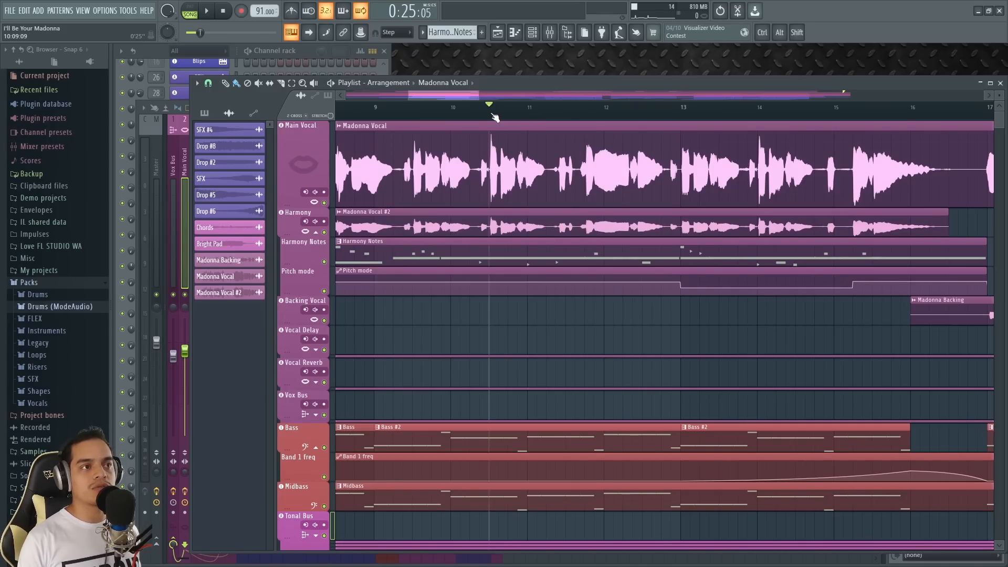
{"action": "key", "text": "space"}
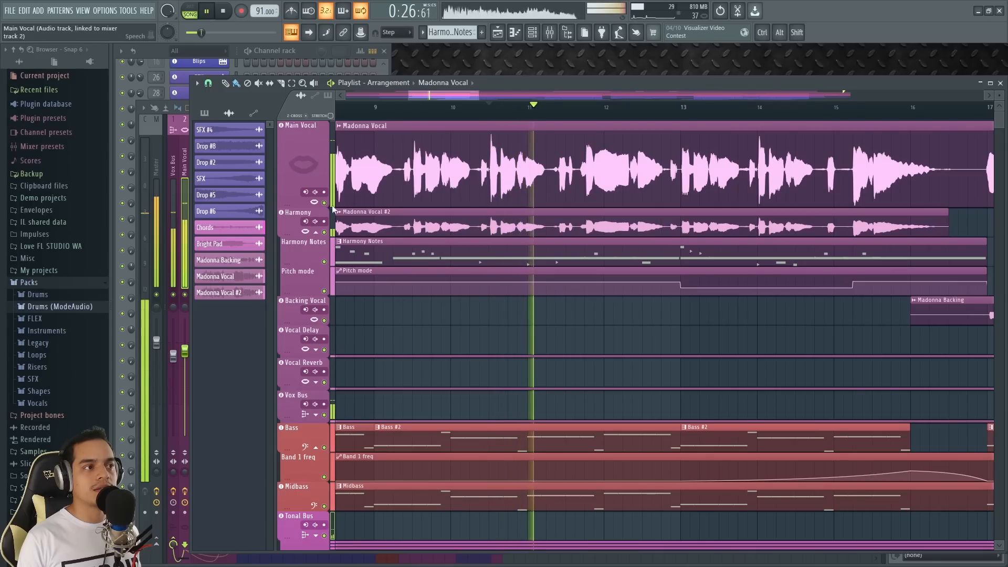
{"action": "key", "text": "space"}
- Solo the Main Vocal track and play the same passage from between bars 10 and 11
{"action": "right_click", "coordinate": [324, 203]}
{"action": "scroll", "coordinate": [499, 157], "scroll_direction": "up", "scroll_amount": 2}
{"action": "left_click", "coordinate": [492, 115]}
{"action": "key", "text": "space"}
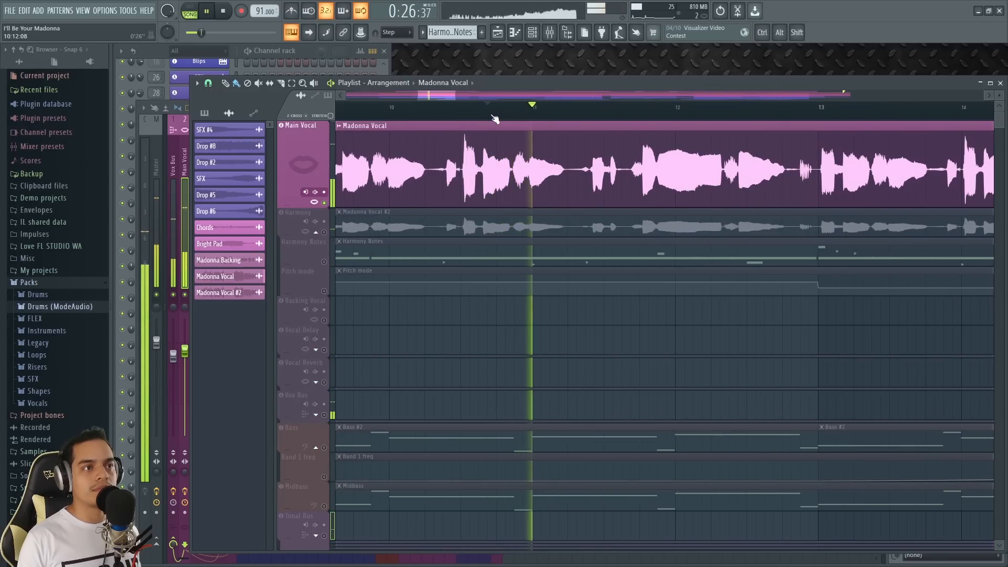
{"action": "key", "text": "space"}
- Select the vocal phrase around bar 11 as the loop range and play it with the Paso 2 effect bypassed
{"action": "left_click_drag", "start_coordinate": [449, 114], "coordinate": [570, 135]}
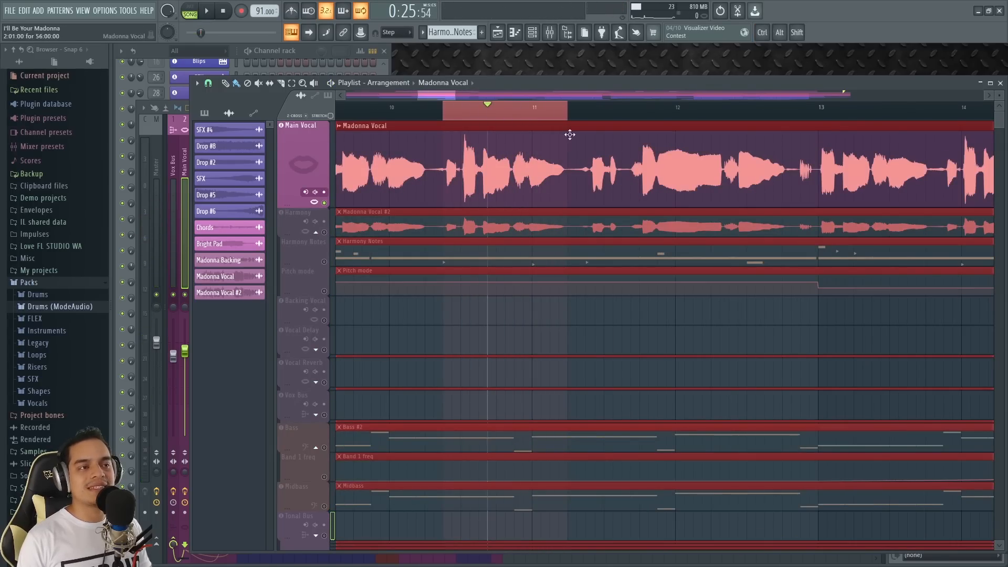
{"action": "key", "text": "F9"}
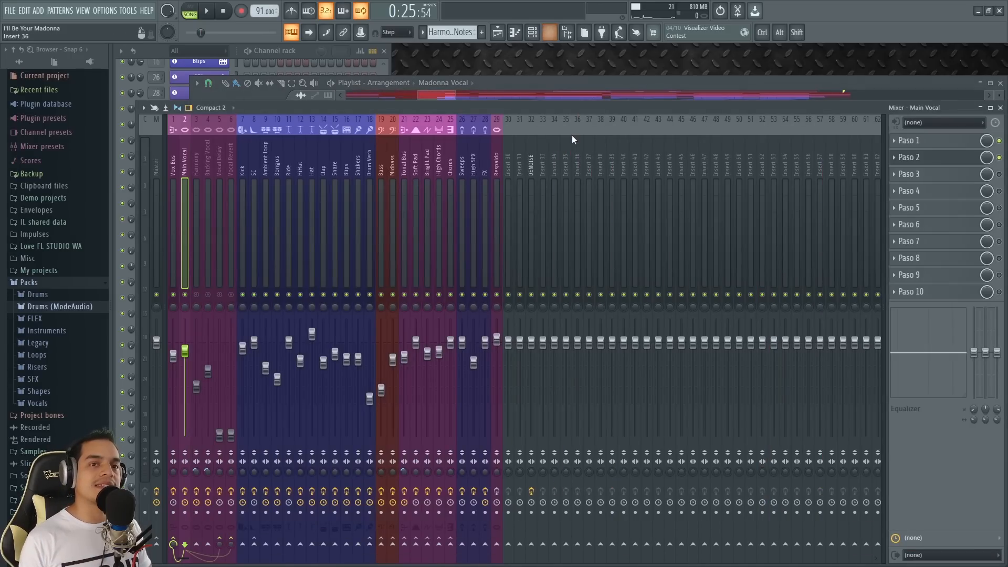
{"action": "key", "text": "space"}
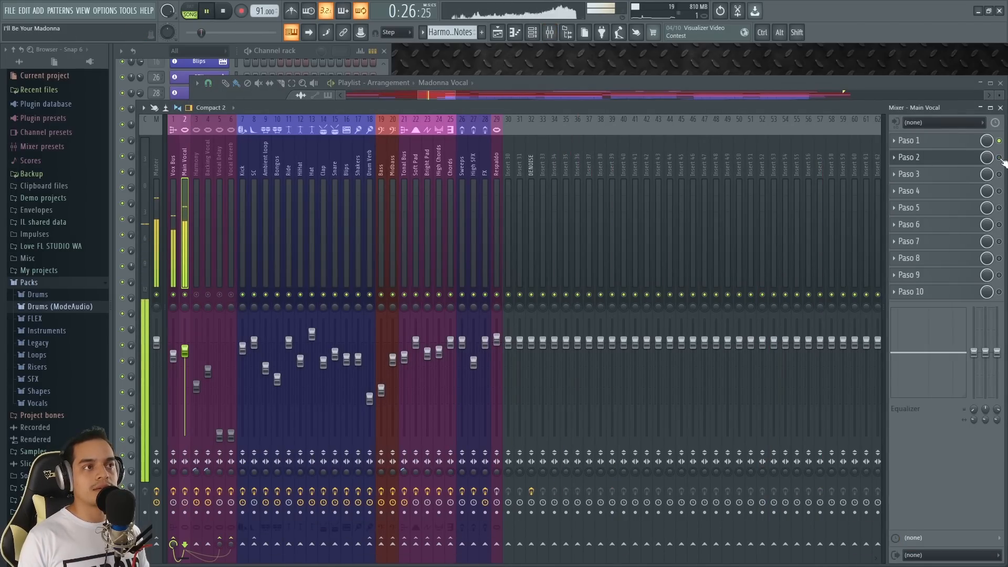
{"action": "key", "text": "space"}
{"action": "key", "text": "space"}
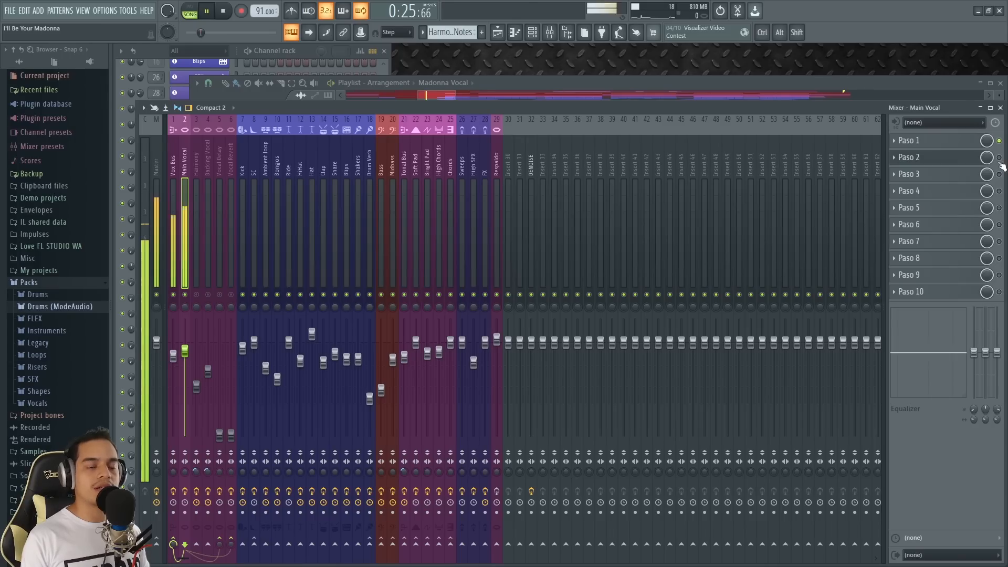
- Reselect the looped playlist range around the vocal phrase near bar 11 and listen to it from the mixer
{"action": "key", "text": "F9"}
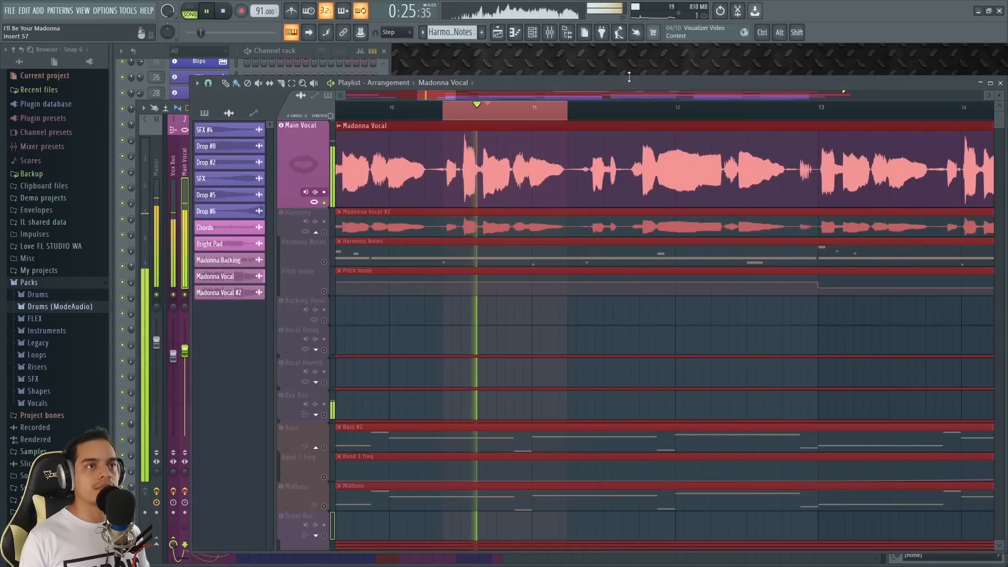
{"action": "left_click_drag", "start_coordinate": [529, 116], "coordinate": [597, 126]}
{"action": "left_click_drag", "start_coordinate": [479, 112], "coordinate": [659, 144]}
{"action": "key", "text": "F9"}
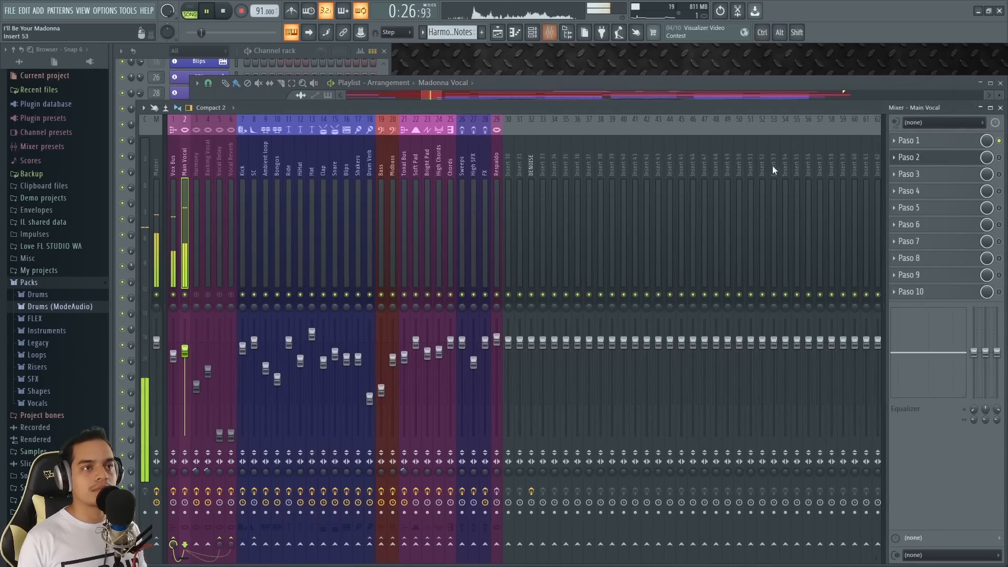
{"action": "key", "text": "space"}
- Open the Paso 2 effect on the Main Vocal, look through its presets and load De-esser narrow-band
{"action": "left_click", "coordinate": [959, 159]}
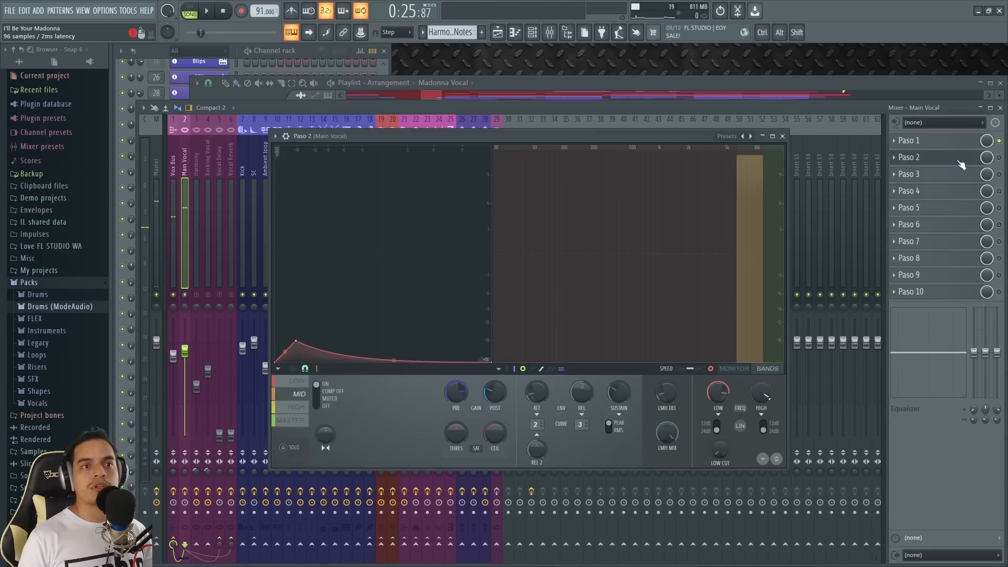
{"action": "left_click_drag", "start_coordinate": [601, 135], "coordinate": [589, 150]}
{"action": "right_click", "coordinate": [739, 150]}
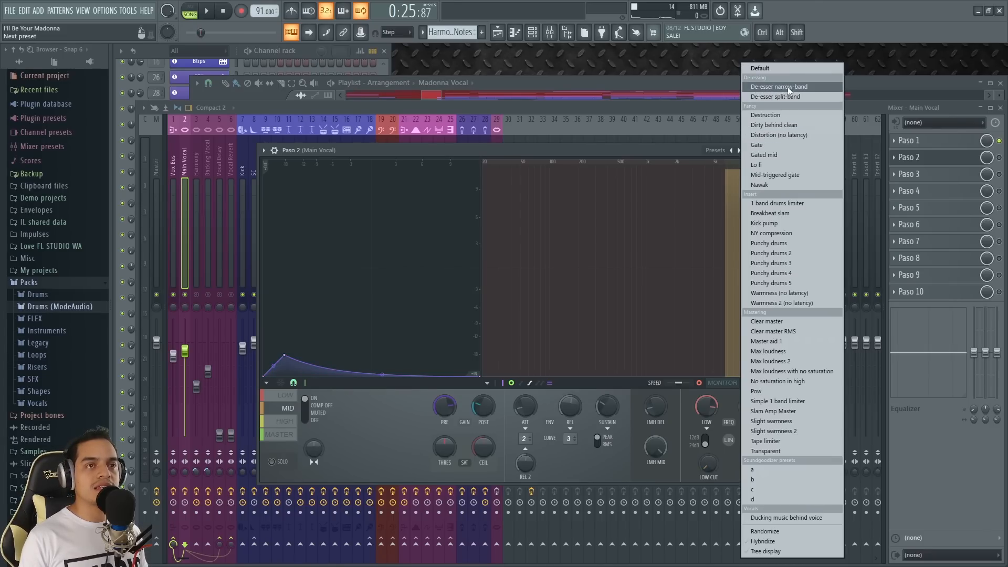
{"action": "left_click", "coordinate": [639, 150]}
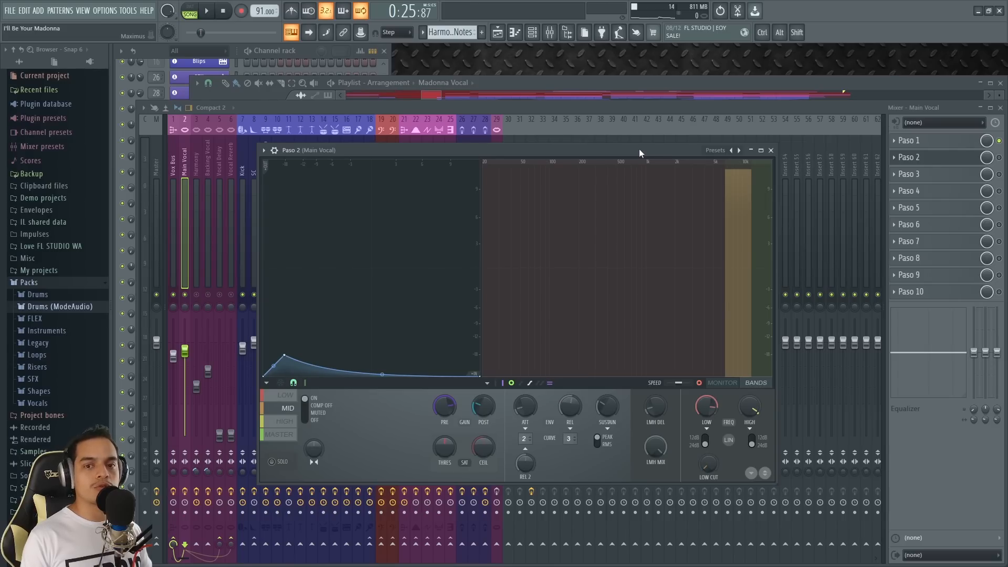
{"action": "mouse_move", "coordinate": [639, 150]}
{"action": "left_mouse_down"}
{"action": "mouse_move", "coordinate": [626, 147]}
{"action": "mouse_move", "coordinate": [656, 140]}
{"action": "left_mouse_up"}
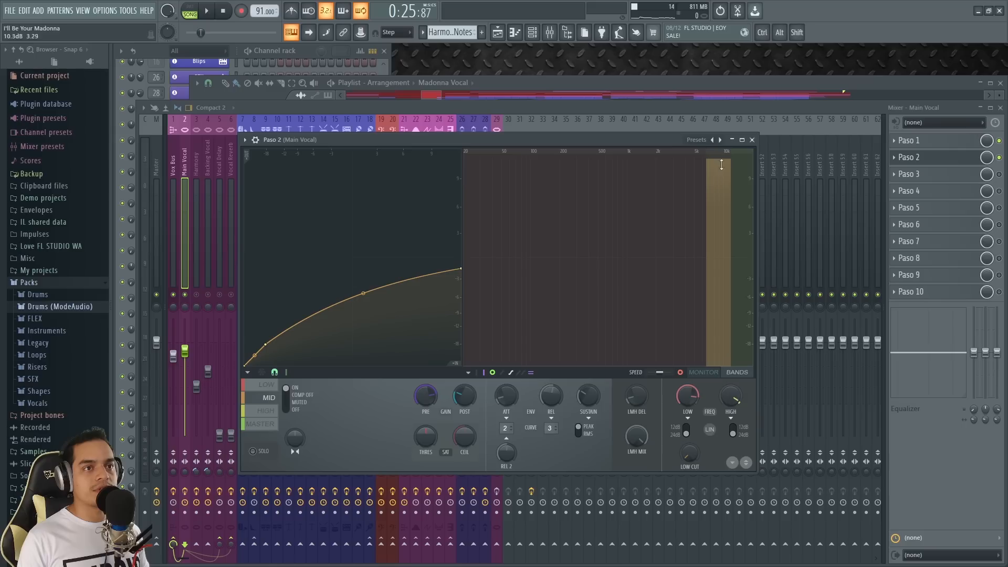
{"action": "right_click", "coordinate": [720, 140]}
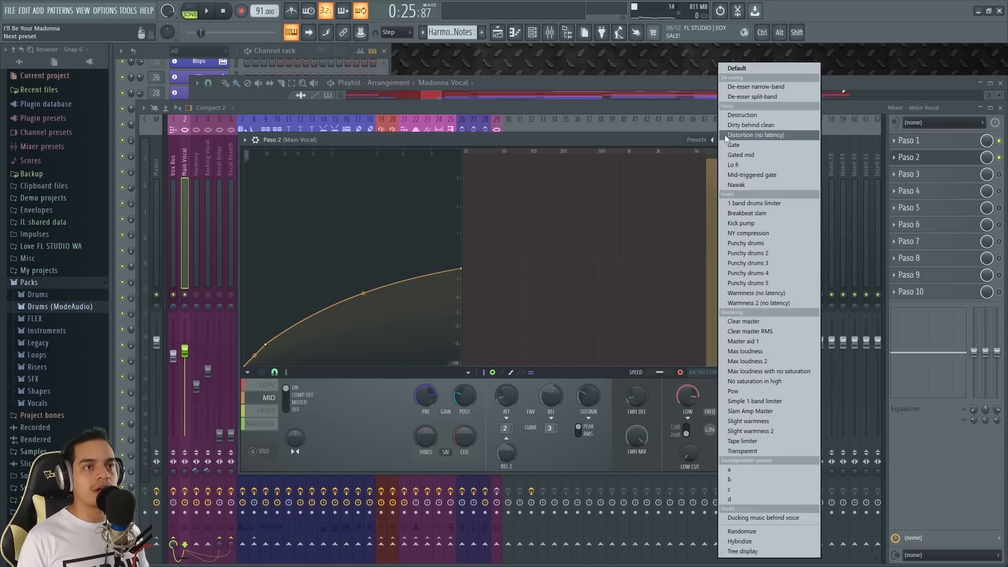
{"action": "left_click", "coordinate": [758, 88]}
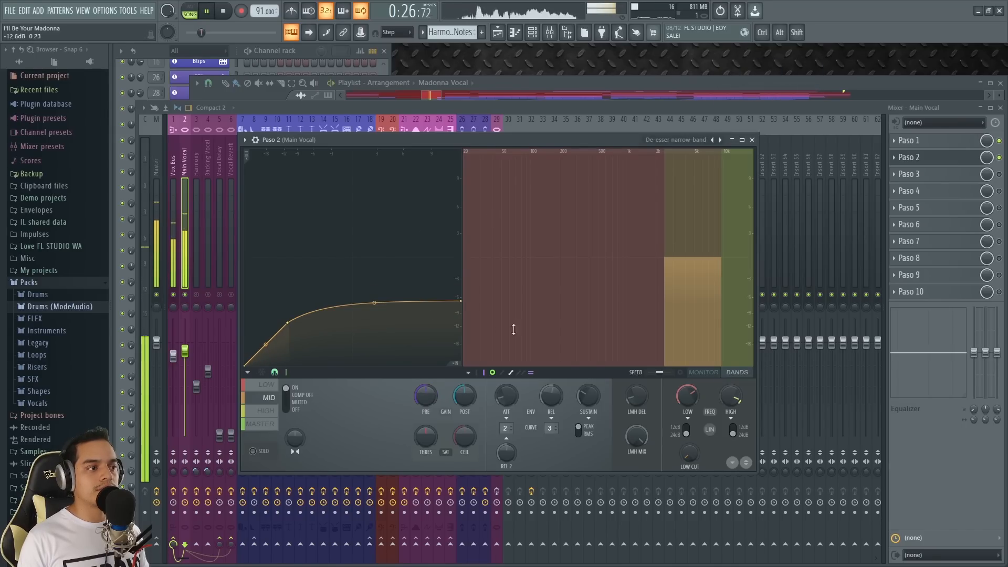
- Show the vocal's spectrum, move the MID band up to a narrow high-frequency range, and play the loop
{"action": "left_click", "coordinate": [680, 372]}
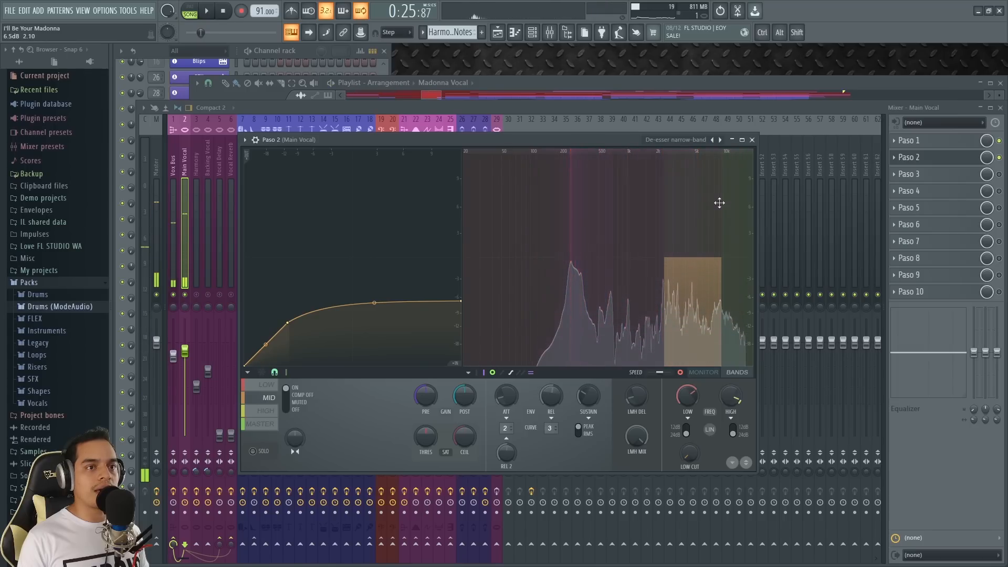
{"action": "mouse_move", "coordinate": [731, 397]}
{"action": "left_mouse_down"}
{"action": "mouse_move", "coordinate": [731, 386]}
{"action": "mouse_move", "coordinate": [687, 370]}
{"action": "mouse_move", "coordinate": [688, 403]}
{"action": "mouse_move", "coordinate": [731, 405]}
{"action": "left_mouse_up"}
{"action": "key", "text": "space"}
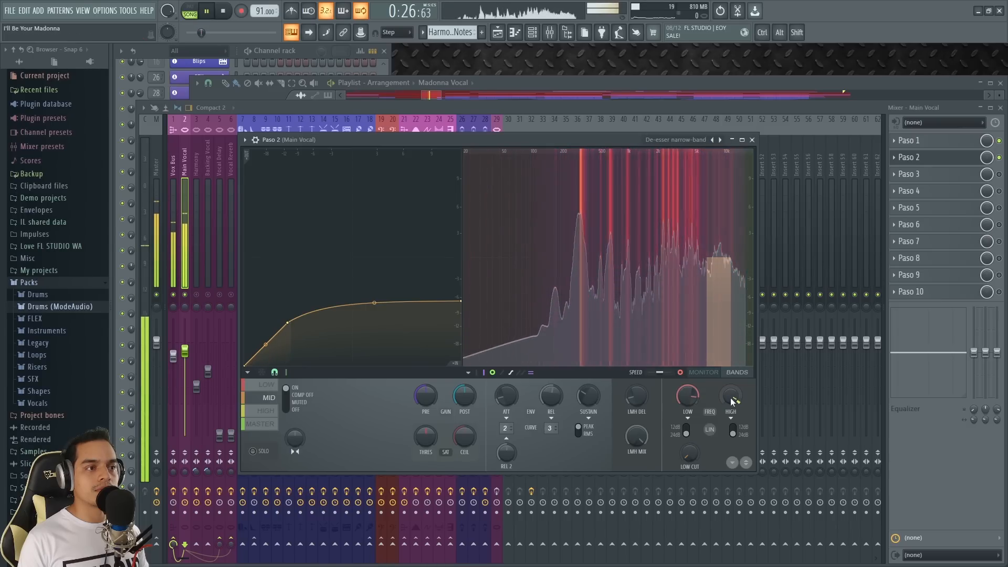
{"action": "key", "text": "space"}
- Lower the MID curve's threshold point to -18.2 dB, audition it, and pull the curve's end point down to the bottom
{"action": "left_click_drag", "start_coordinate": [288, 322], "coordinate": [266, 347]}
{"action": "key", "text": "space"}
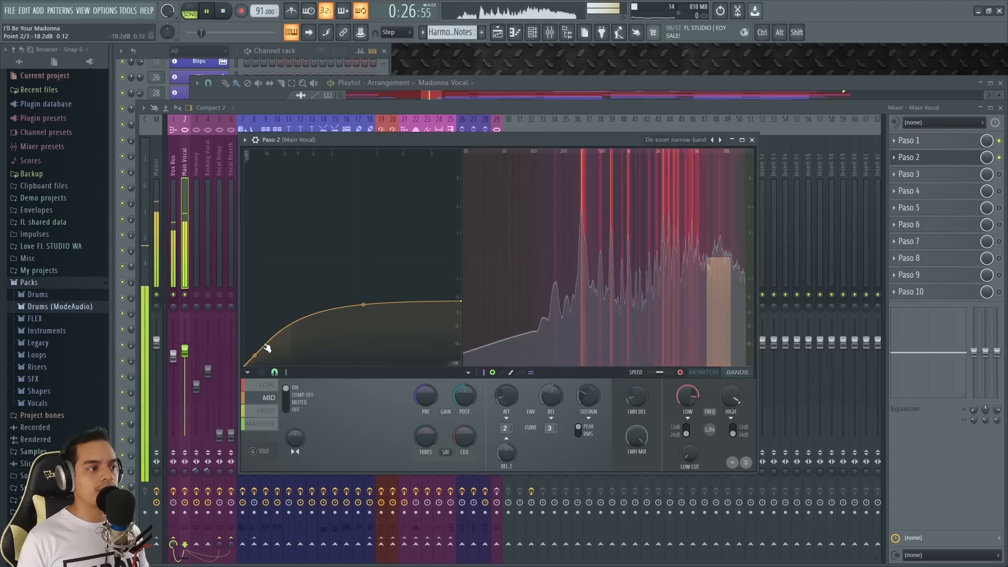
{"action": "key", "text": "space"}
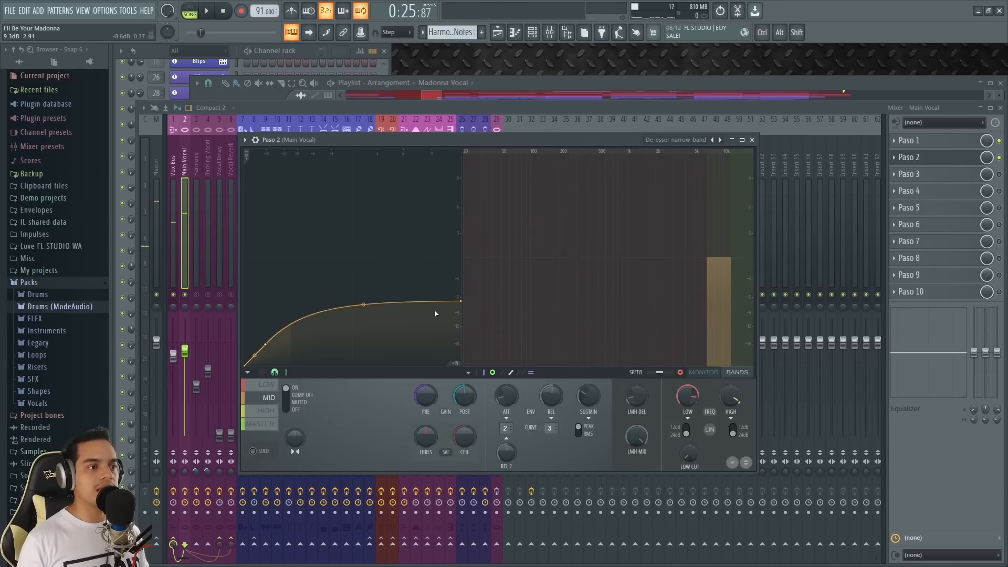
{"action": "left_click_drag", "start_coordinate": [457, 302], "coordinate": [464, 364]}
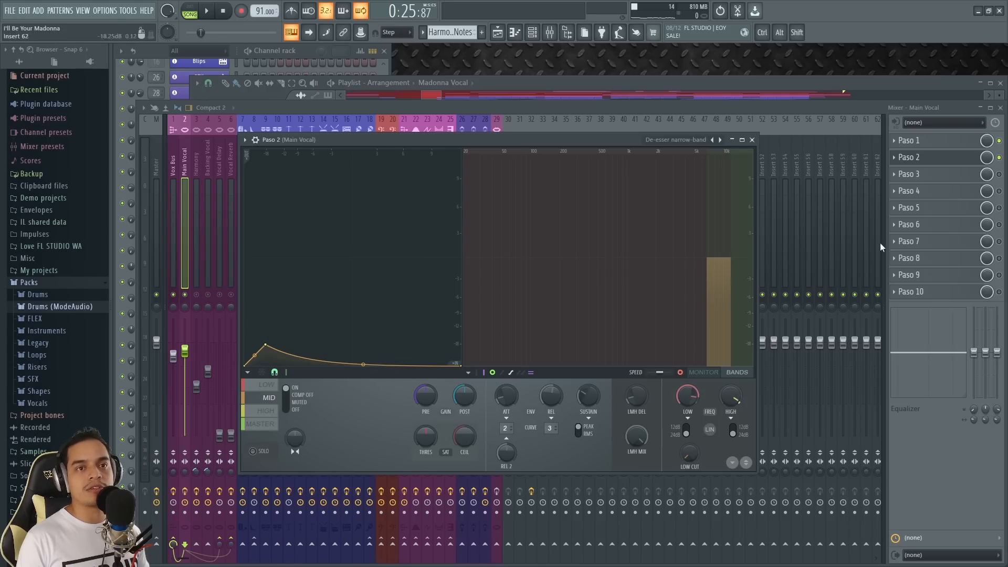
- Play the loop while varying Paso 2's mix level to compare the de-essed and untreated vocal, then restore the level
{"action": "key", "text": "space"}
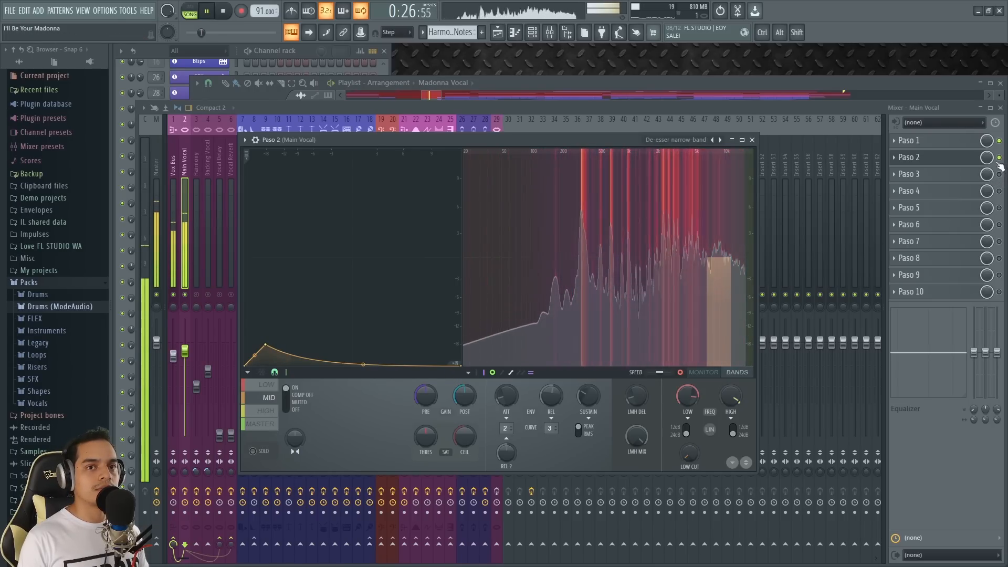
{"action": "left_click_drag", "start_coordinate": [988, 159], "coordinate": [987, 189]}
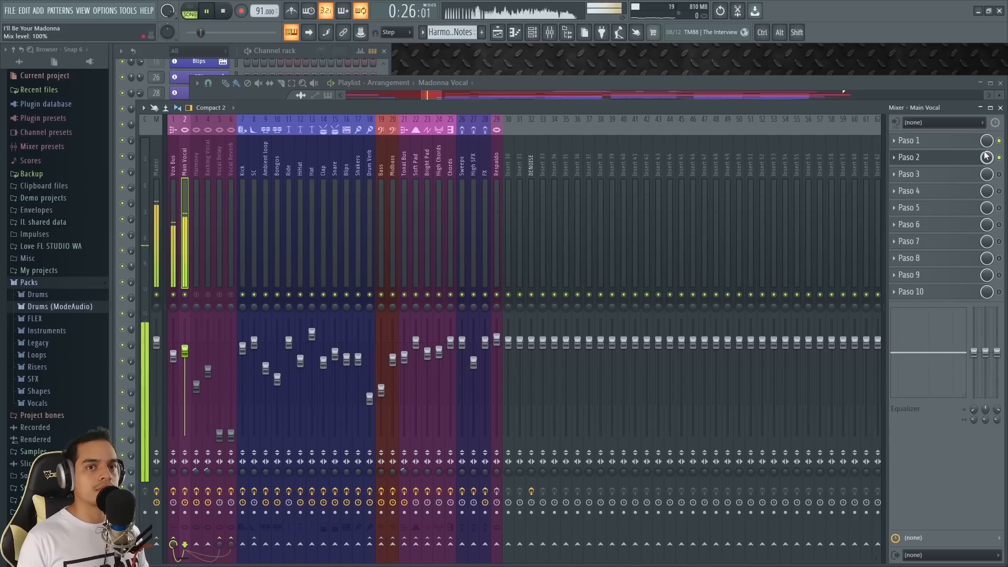
{"action": "key", "text": "space"}
{"action": "left_click_drag", "start_coordinate": [987, 158], "coordinate": [987, 129]}
- Reopen the Paso 2 effect to review the finished de-esser curve and its high-frequency band
{"action": "left_click", "coordinate": [956, 160]}
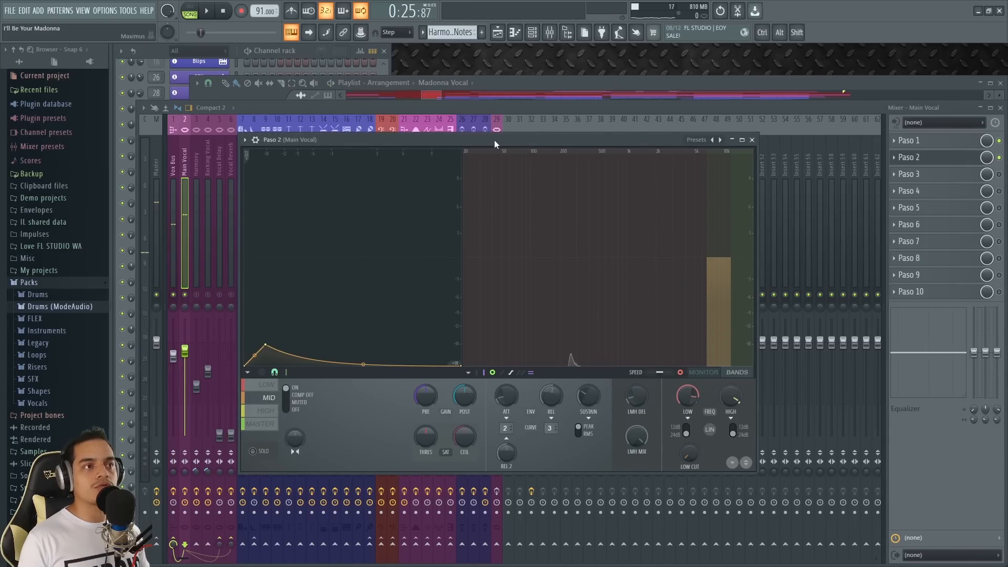
{"action": "left_click_drag", "start_coordinate": [492, 139], "coordinate": [506, 138]}
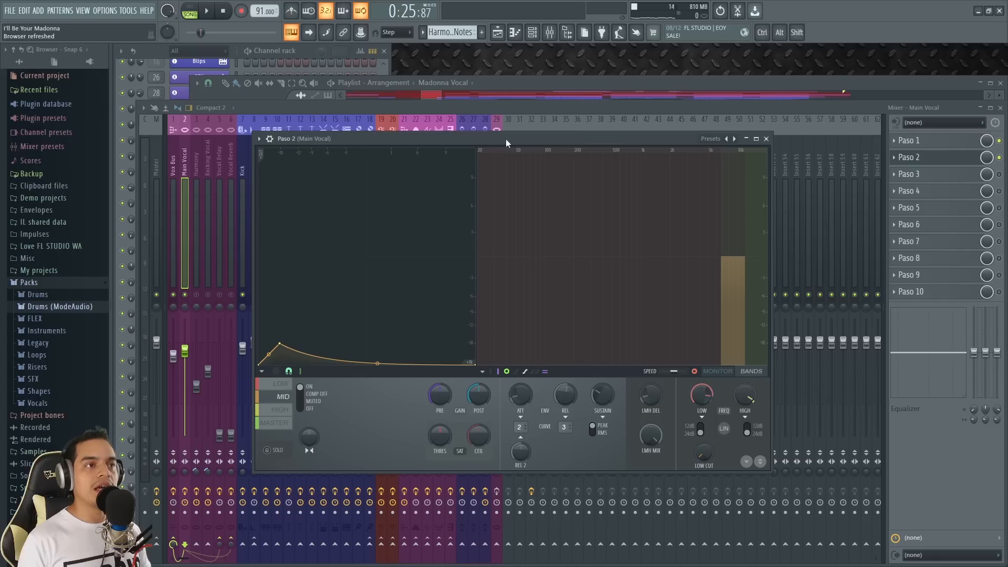
{"action": "mouse_move", "coordinate": [505, 138]}
{"action": "left_mouse_down"}
{"action": "mouse_move", "coordinate": [505, 124]}
{"action": "mouse_move", "coordinate": [521, 126]}
{"action": "left_mouse_up"}
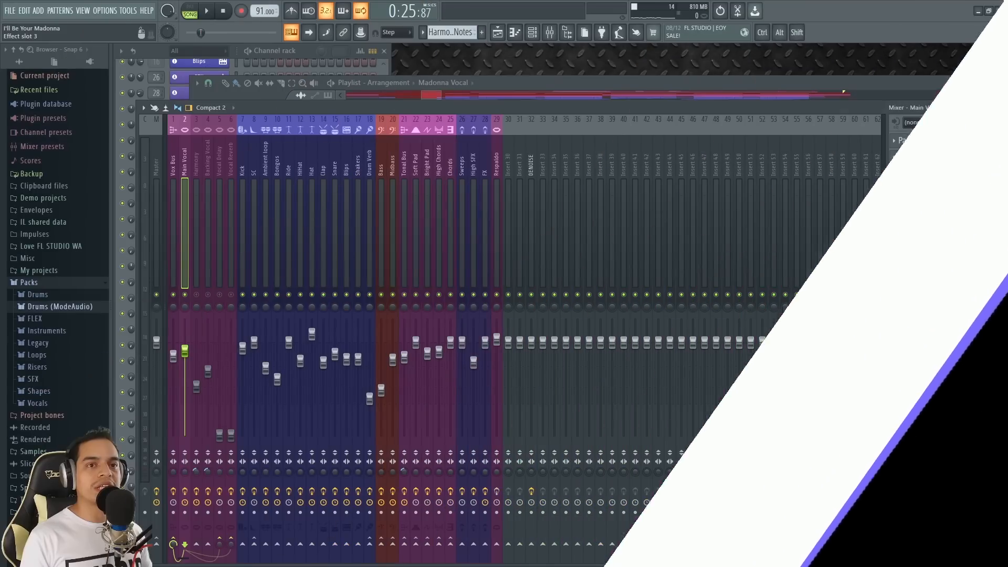
- Open the Pitcher effect in slot Paso 3 of the Main Vocal and place its window over the mixer
{"action": "left_click", "coordinate": [908, 173]}
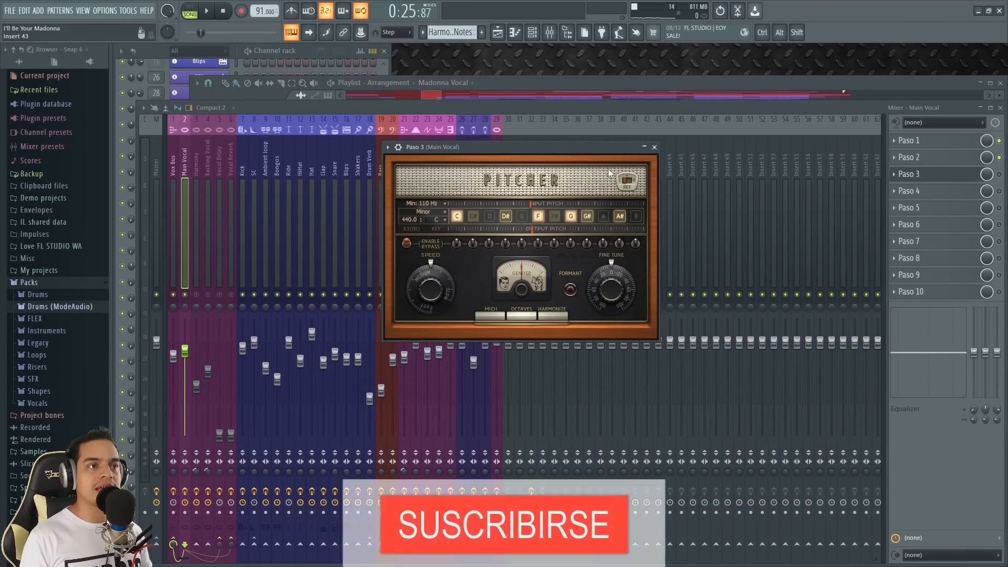
{"action": "left_click_drag", "start_coordinate": [585, 152], "coordinate": [562, 158]}
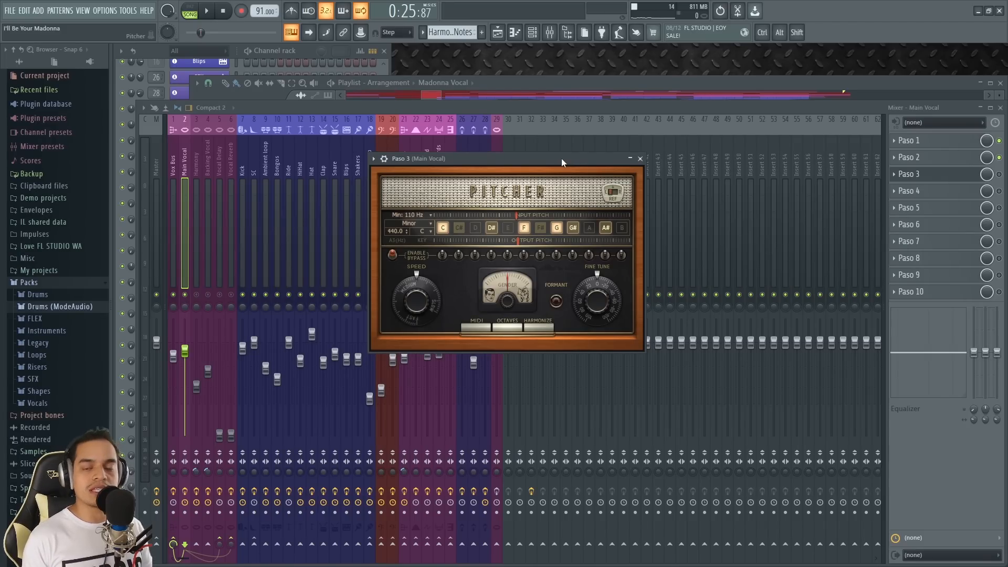
{"action": "left_click_drag", "start_coordinate": [562, 158], "coordinate": [569, 163]}
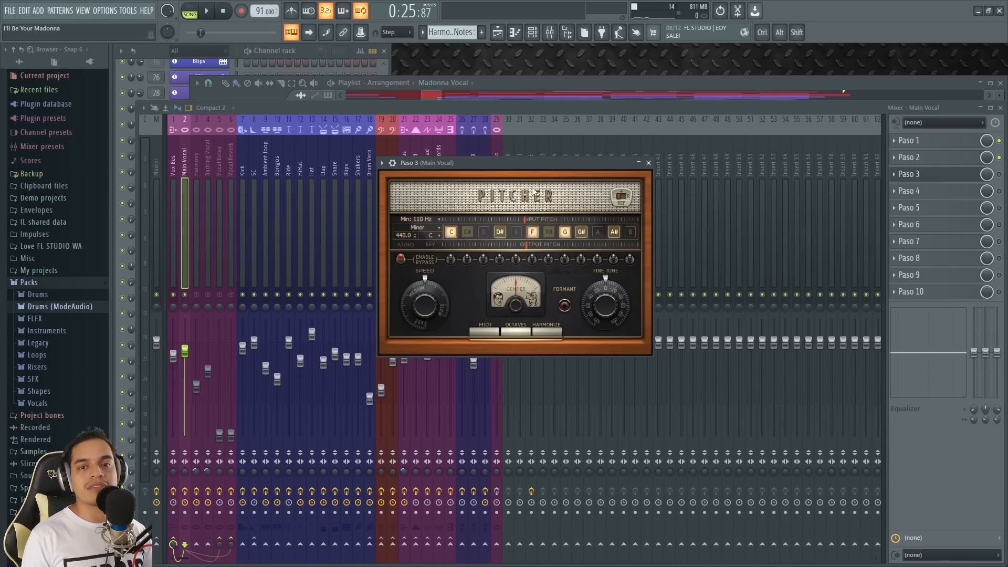
{"action": "left_click_drag", "start_coordinate": [516, 162], "coordinate": [539, 162]}
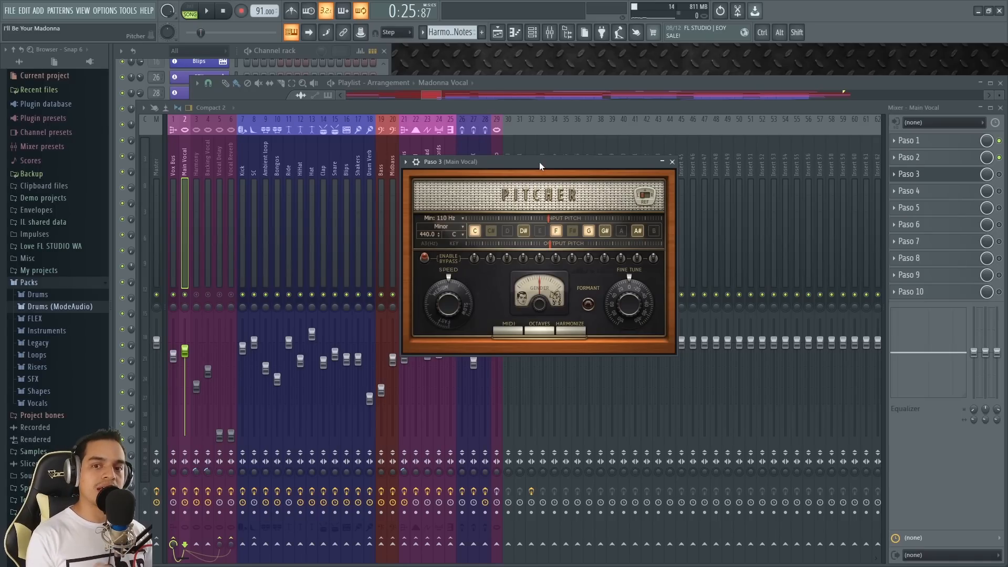
{"action": "left_click_drag", "start_coordinate": [553, 164], "coordinate": [572, 155]}
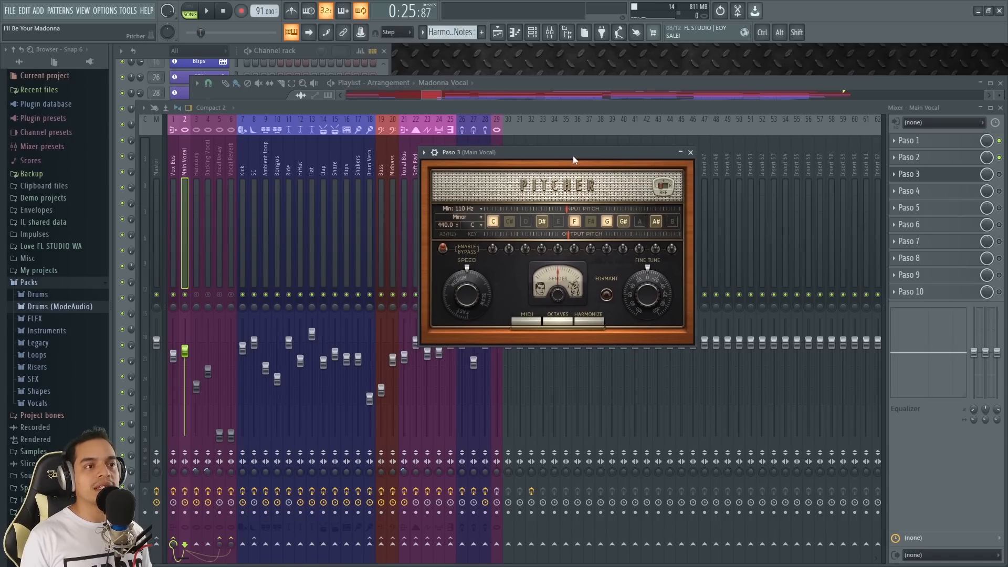
- Enable the Pitcher effect in slot Paso 3 of the Main Vocal and reposition its window over the mixer
{"action": "key", "text": "space"}
{"action": "key", "text": "space"}
{"action": "left_click", "coordinate": [999, 174]}
{"action": "left_click", "coordinate": [942, 179]}
{"action": "left_click_drag", "start_coordinate": [584, 154], "coordinate": [569, 141]}
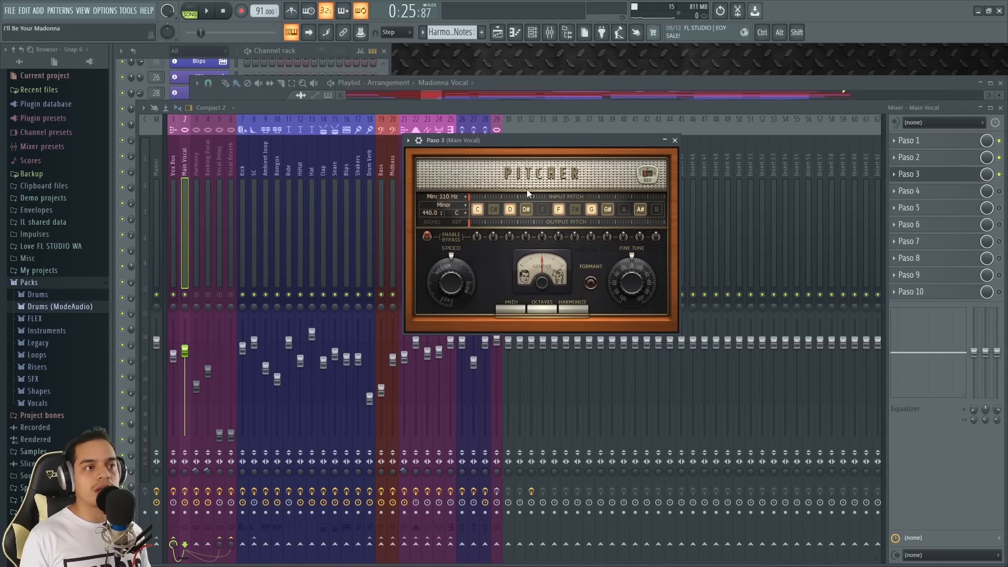
{"action": "left_click_drag", "start_coordinate": [591, 144], "coordinate": [595, 150]}
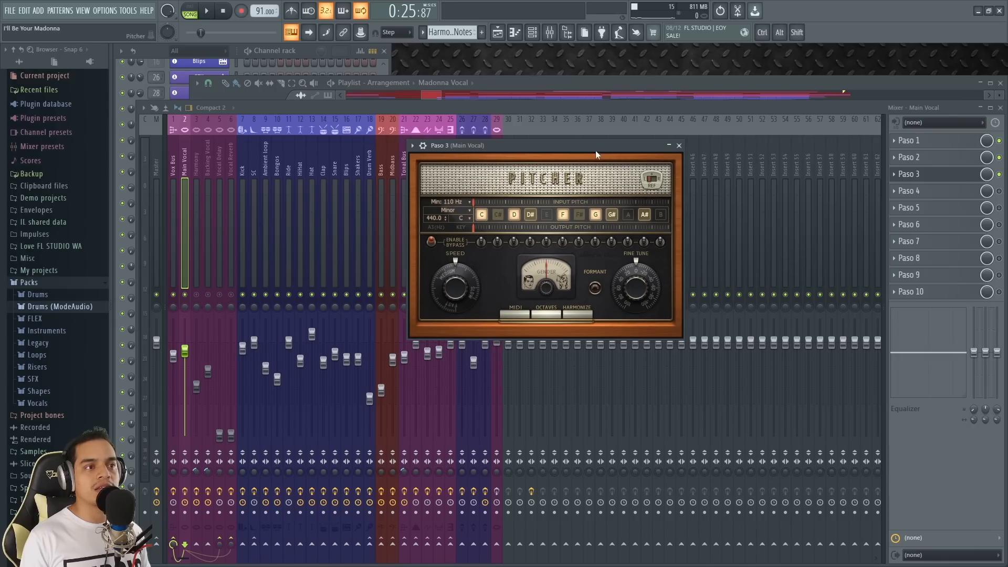
- Play the vocal loop repeatedly to hear Pitcher's correction at its fast speed setting
{"action": "key", "text": "space"}
{"action": "key", "text": "space"}
{"action": "left_click", "coordinate": [457, 290]}
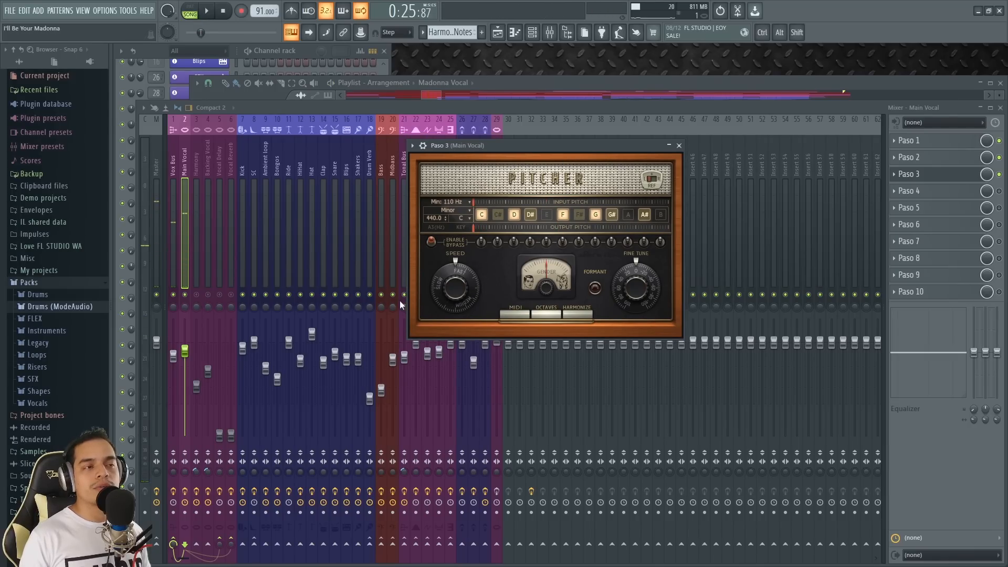
{"action": "left_click_drag", "start_coordinate": [509, 154], "coordinate": [495, 154]}
{"action": "key", "text": "space"}
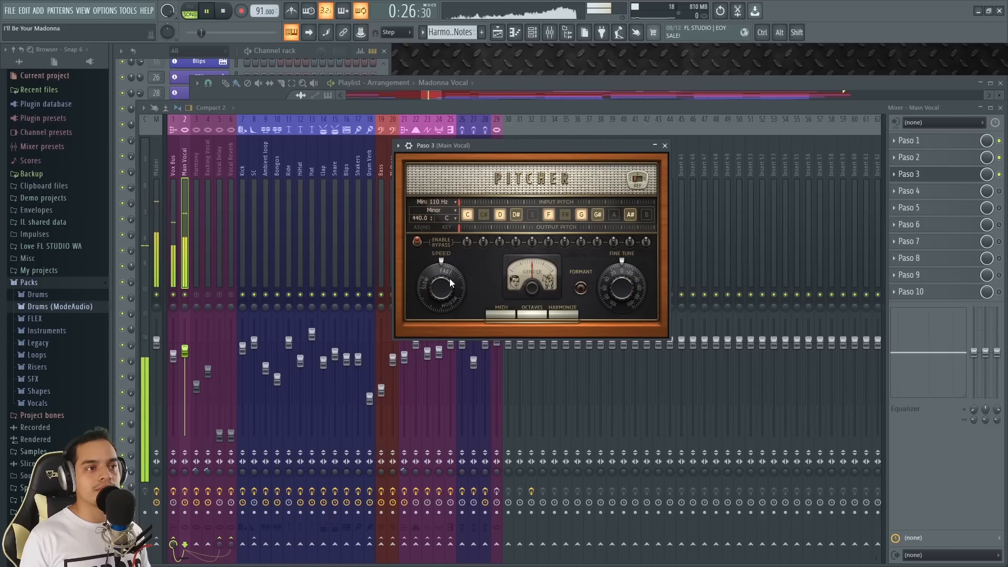
{"action": "key", "text": "space"}
{"action": "key", "text": "space"}
{"action": "key", "text": "space"}
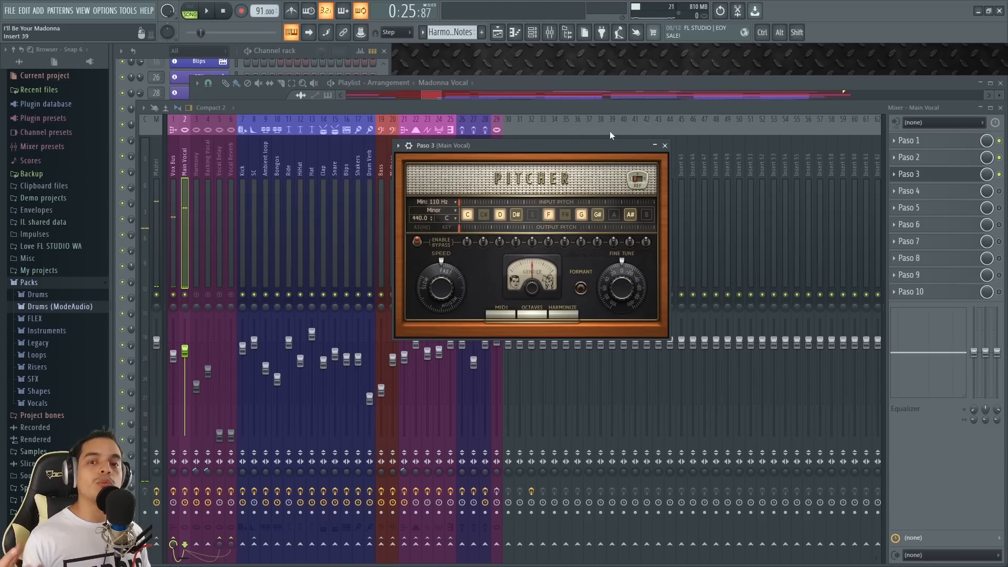
- Set the playlist's playback selection from bar 13 to bar 14 of the Madonna Vocal clip, and return to Pitcher in the mixer
{"action": "key", "text": "F5"}
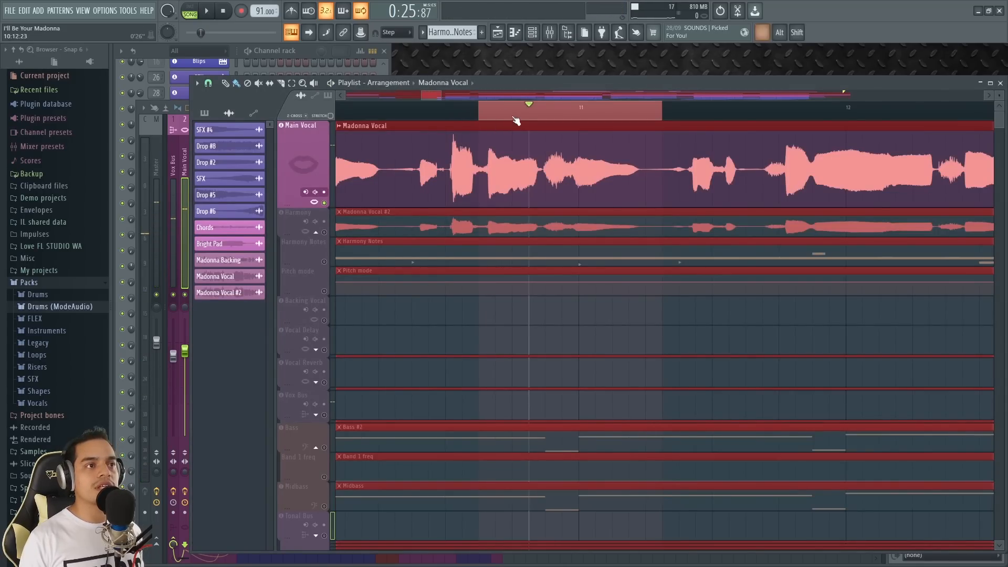
{"action": "key", "text": "space"}
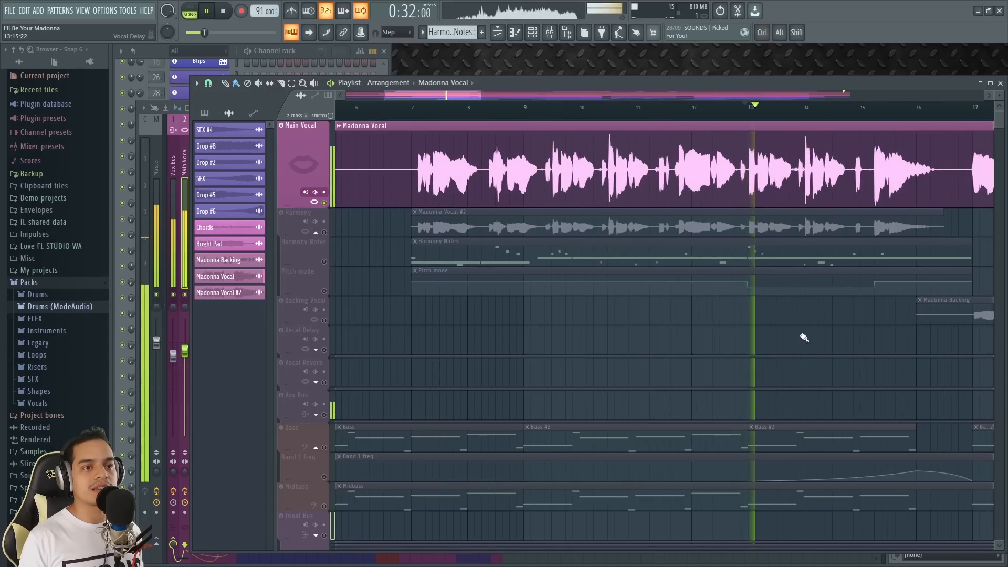
{"action": "scroll", "coordinate": [686, 353], "scroll_direction": "down", "scroll_amount": 2}
{"action": "scroll", "coordinate": [713, 357], "scroll_direction": "up", "scroll_amount": 2}
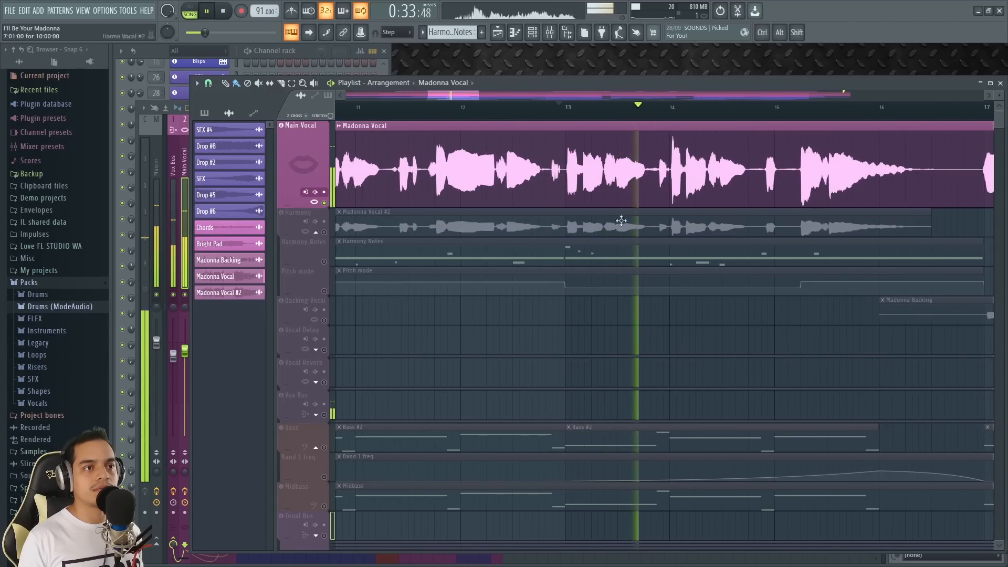
{"action": "key", "text": "space"}
{"action": "left_click_drag", "start_coordinate": [565, 105], "coordinate": [605, 122]}
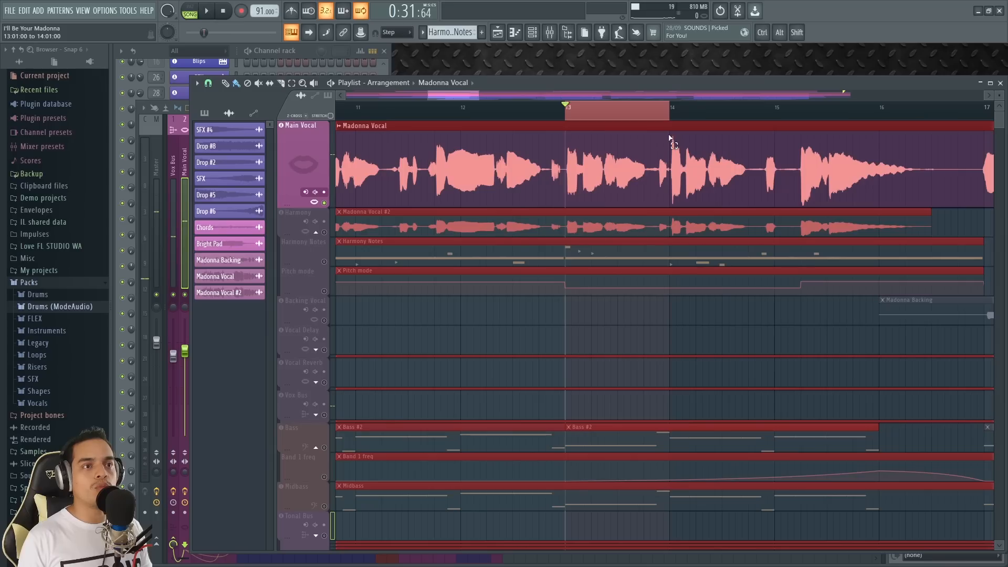
{"action": "key", "text": "F9"}
{"action": "left_click", "coordinate": [932, 175]}
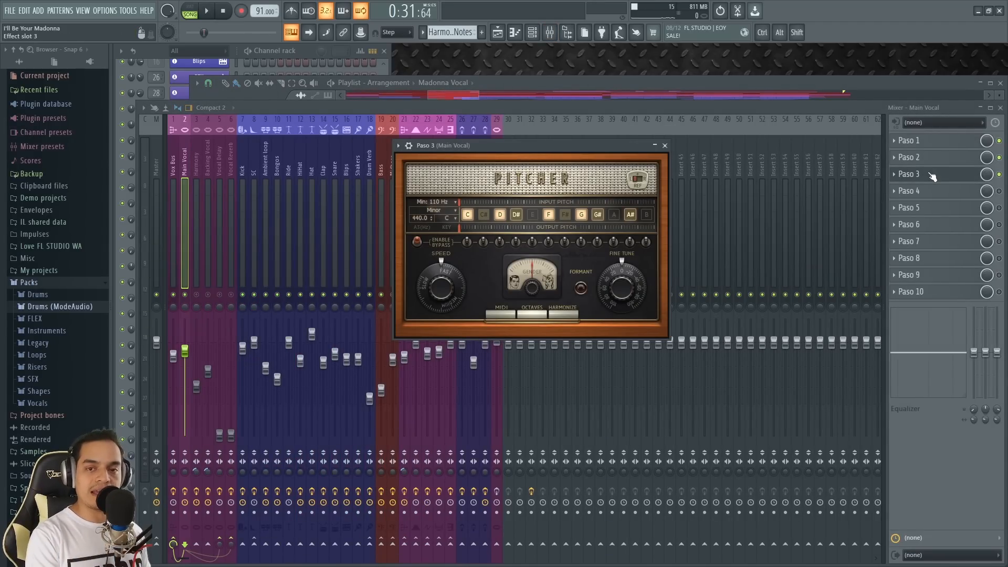
- Audition the loop with Pitcher's correction speed at medium, about 51, and again at 100
{"action": "key", "text": "space"}
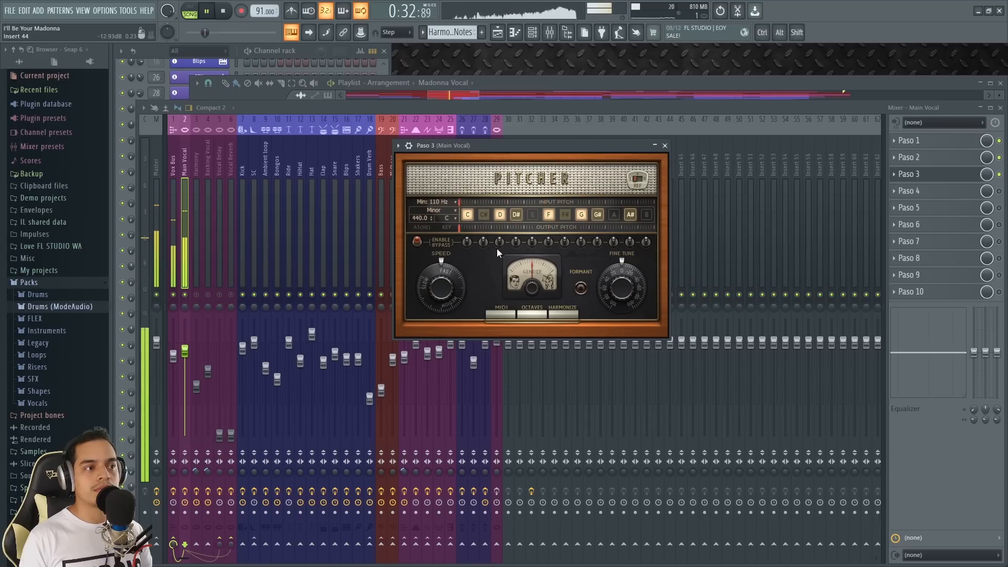
{"action": "key", "text": "space"}
{"action": "mouse_move", "coordinate": [448, 288]}
{"action": "left_mouse_down"}
{"action": "mouse_move", "coordinate": [449, 336]}
{"action": "mouse_move", "coordinate": [449, 289]}
{"action": "left_mouse_up"}
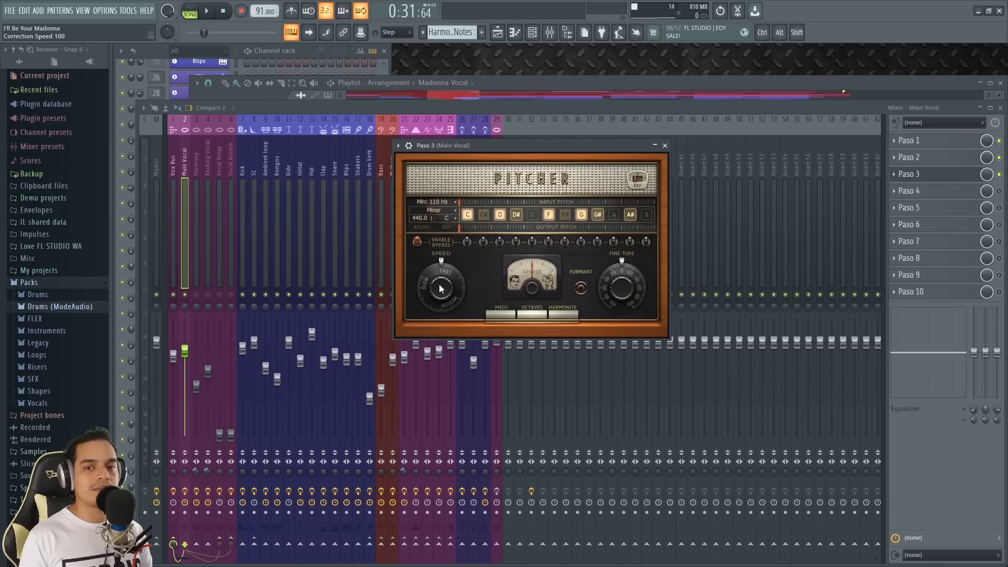
{"action": "left_click_drag", "start_coordinate": [449, 292], "coordinate": [449, 326]}
{"action": "mouse_move", "coordinate": [441, 286]}
{"action": "left_mouse_down"}
{"action": "mouse_move", "coordinate": [441, 299]}
{"action": "mouse_move", "coordinate": [441, 287]}
{"action": "left_mouse_up"}
{"action": "left_click_drag", "start_coordinate": [441, 288], "coordinate": [441, 236]}
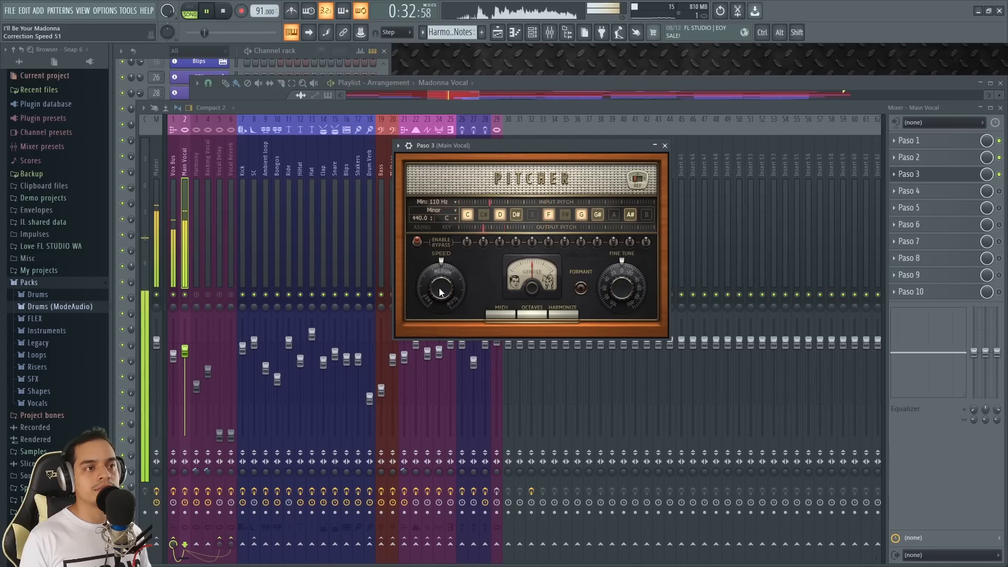
{"action": "key", "text": "space"}
{"action": "key", "text": "space"}
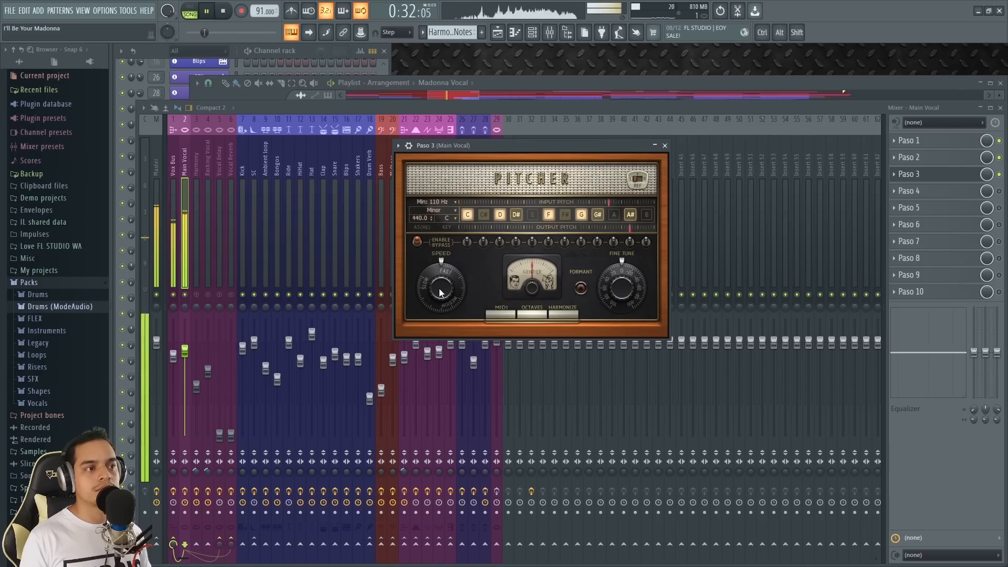
{"action": "key", "text": "space"}
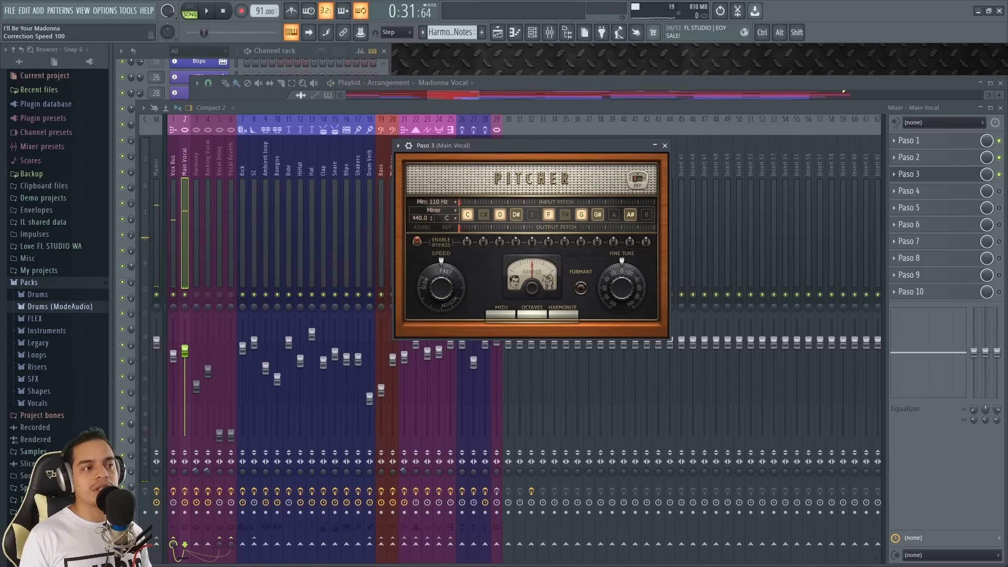
- Try Pitcher's correction speed at slow, about 5 to 8, during playback, and settle on a medium speed
{"action": "left_click_drag", "start_coordinate": [441, 293], "coordinate": [441, 347]}
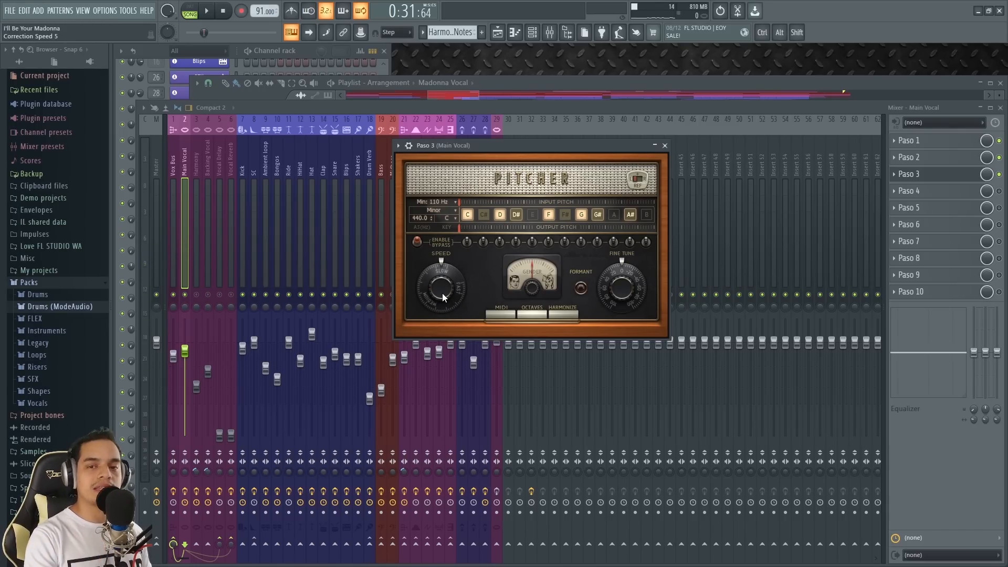
{"action": "key", "text": "space"}
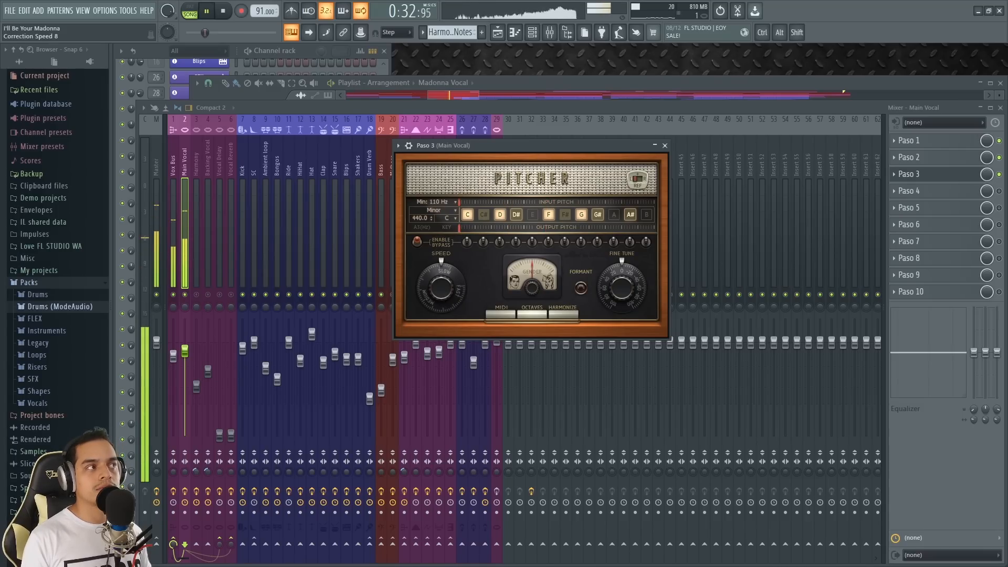
{"action": "key", "text": "space"}
{"action": "left_click_drag", "start_coordinate": [441, 289], "coordinate": [441, 261]}
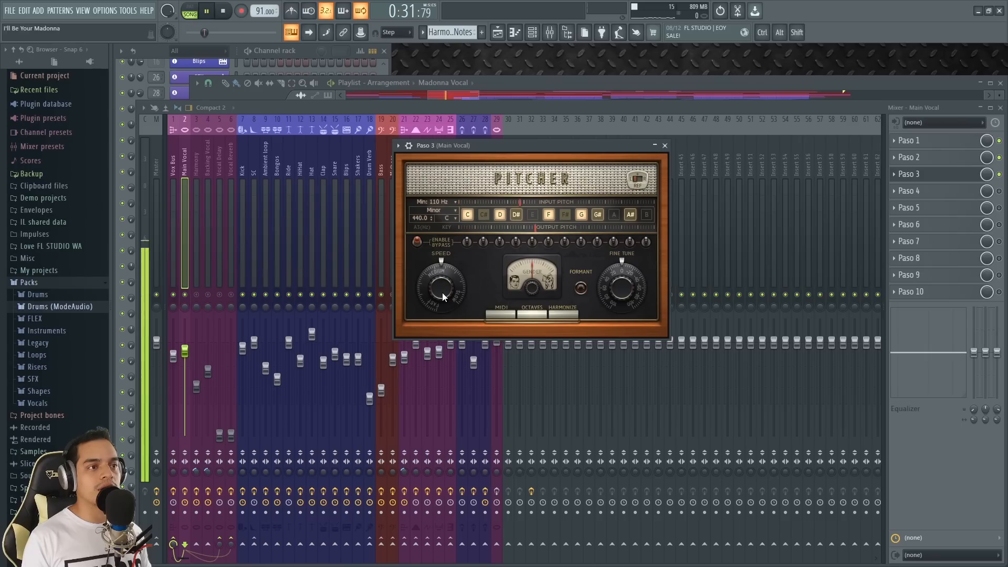
{"action": "key", "text": "space"}
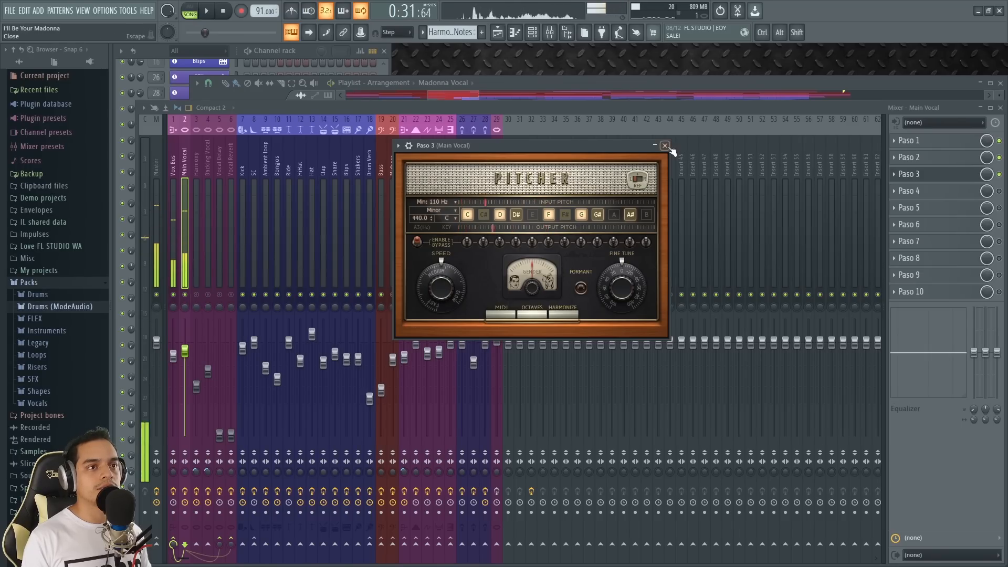
- Close Pitcher and play the loop with Paso 3 bypassed and enabled to compare the vocal's pitch, leaving it enabled
{"action": "left_click", "coordinate": [664, 145]}
{"action": "key", "text": "space"}
{"action": "key", "text": "space"}
{"action": "key", "text": "space"}
{"action": "key", "text": "space"}
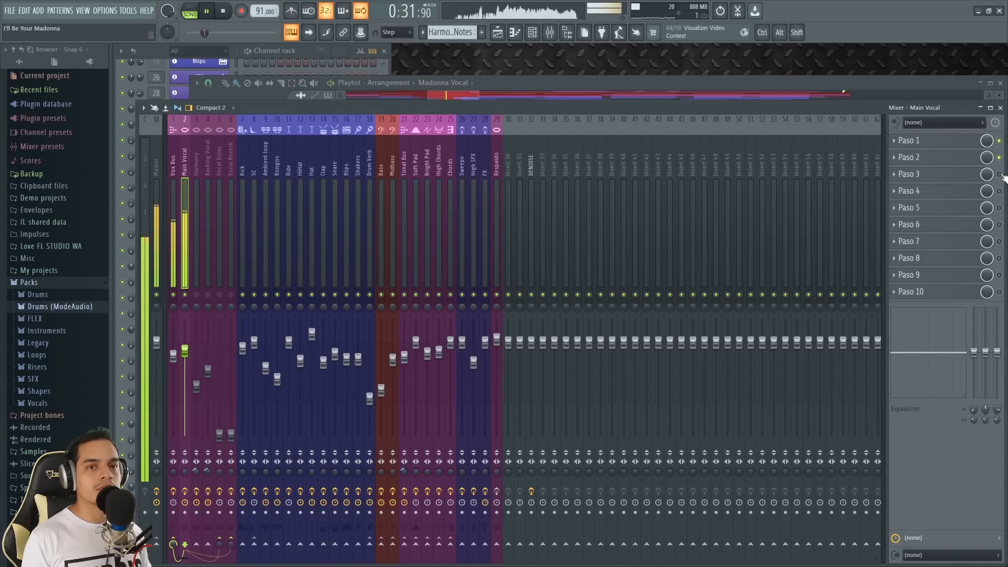
{"action": "key", "text": "space"}
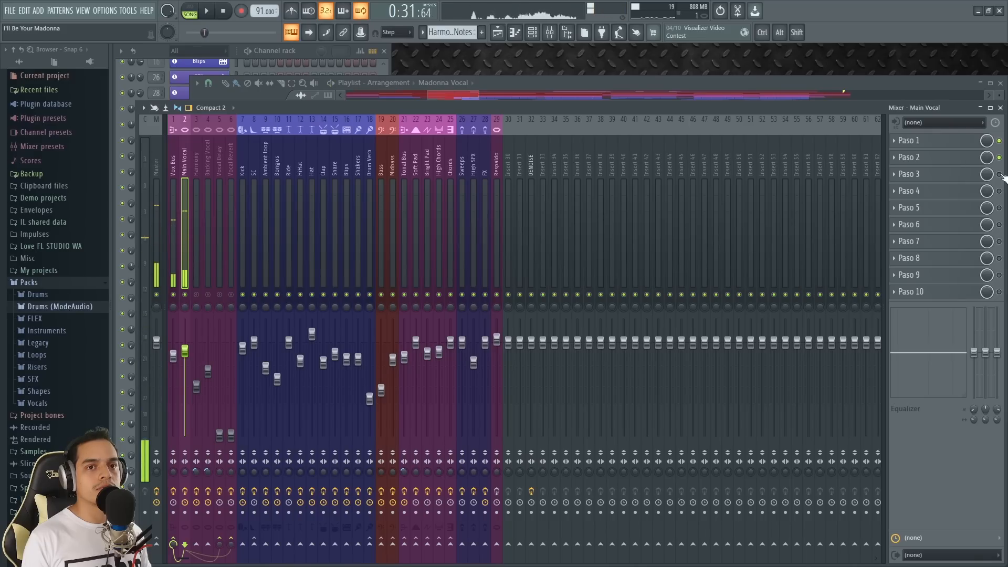
{"action": "key", "text": "space"}
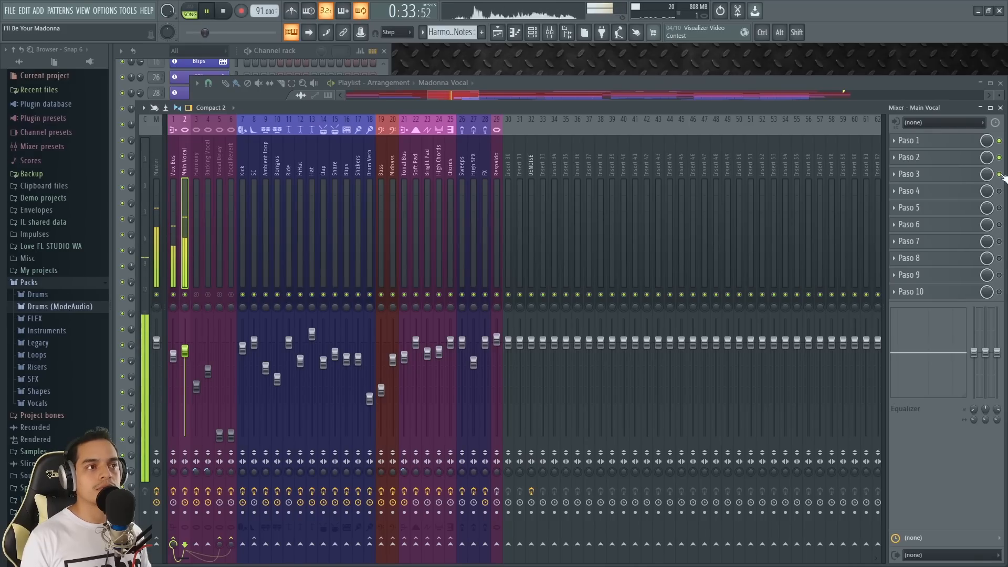
{"action": "key", "text": "space"}
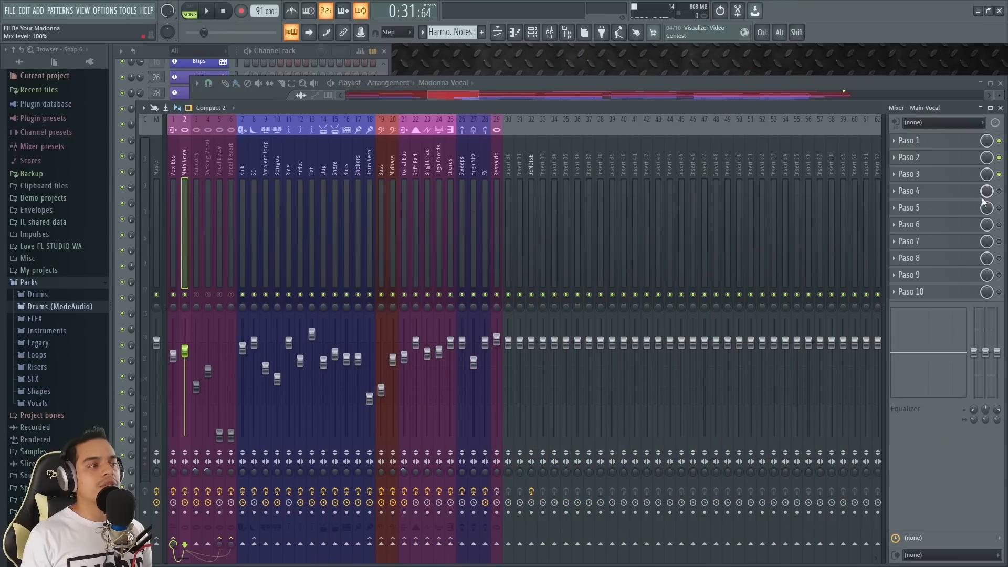
- Open and enable Parametric EQ 2 in slot Paso 4, place its window over the mixer, and play the loop through it
{"action": "left_click", "coordinate": [924, 191]}
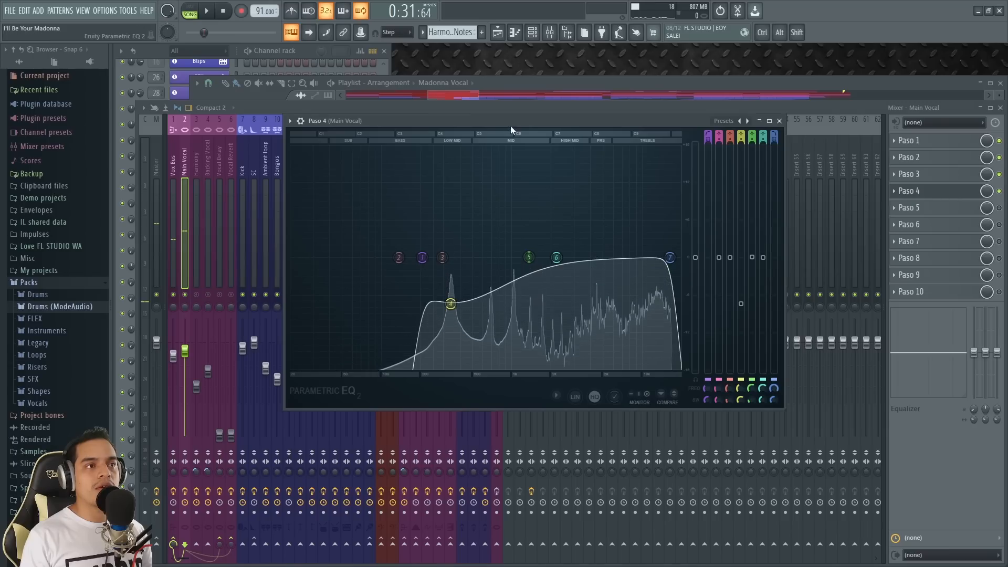
{"action": "left_click_drag", "start_coordinate": [544, 120], "coordinate": [559, 138]}
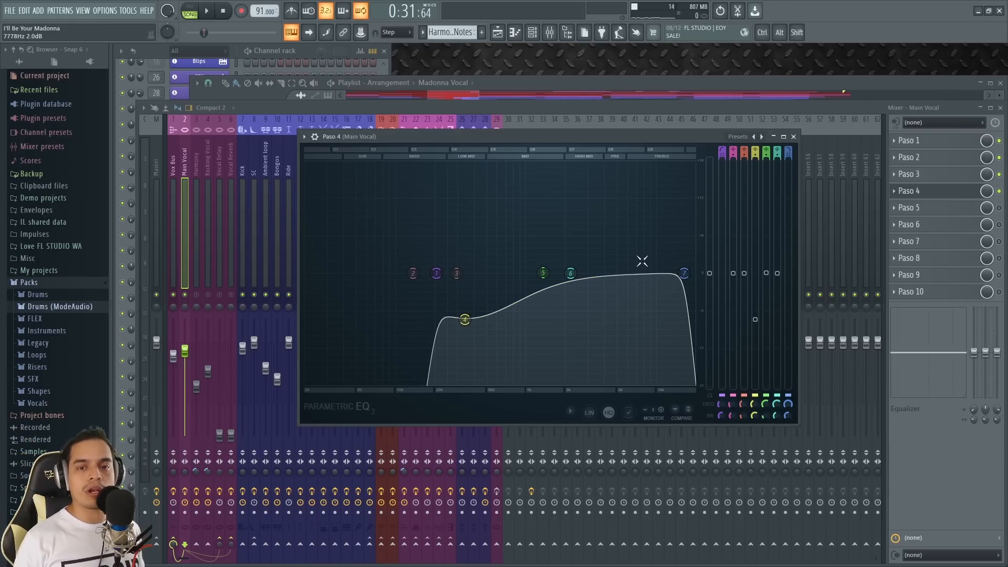
{"action": "mouse_move", "coordinate": [650, 143]}
{"action": "left_mouse_down"}
{"action": "mouse_move", "coordinate": [670, 146]}
{"action": "mouse_move", "coordinate": [645, 141]}
{"action": "left_mouse_up"}
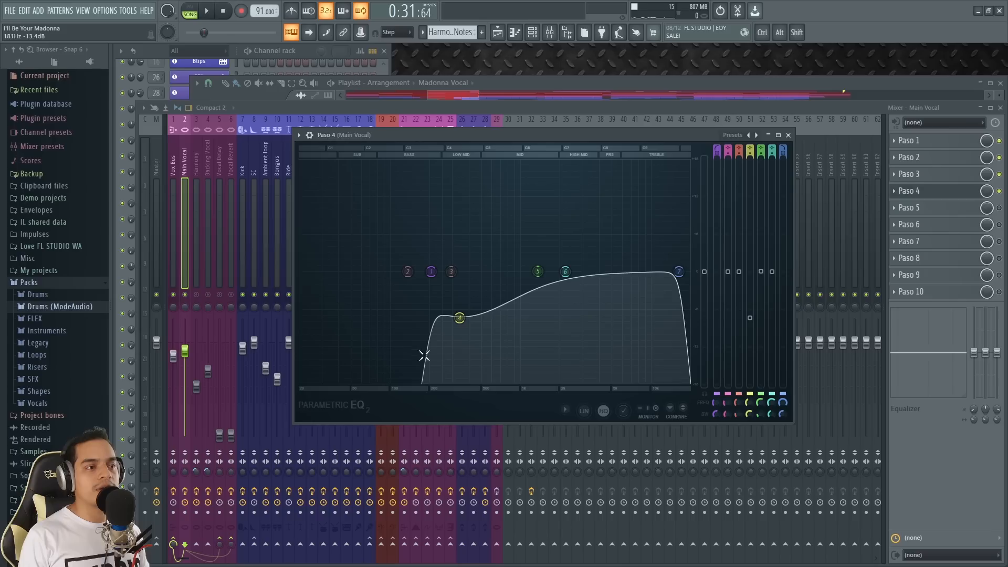
{"action": "key", "text": "space"}
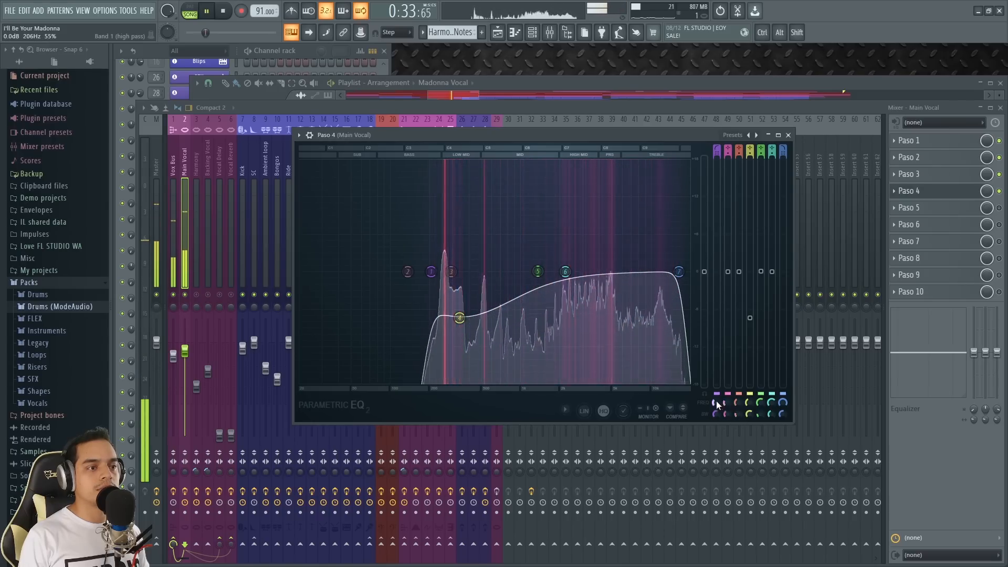
{"action": "key", "text": "space"}
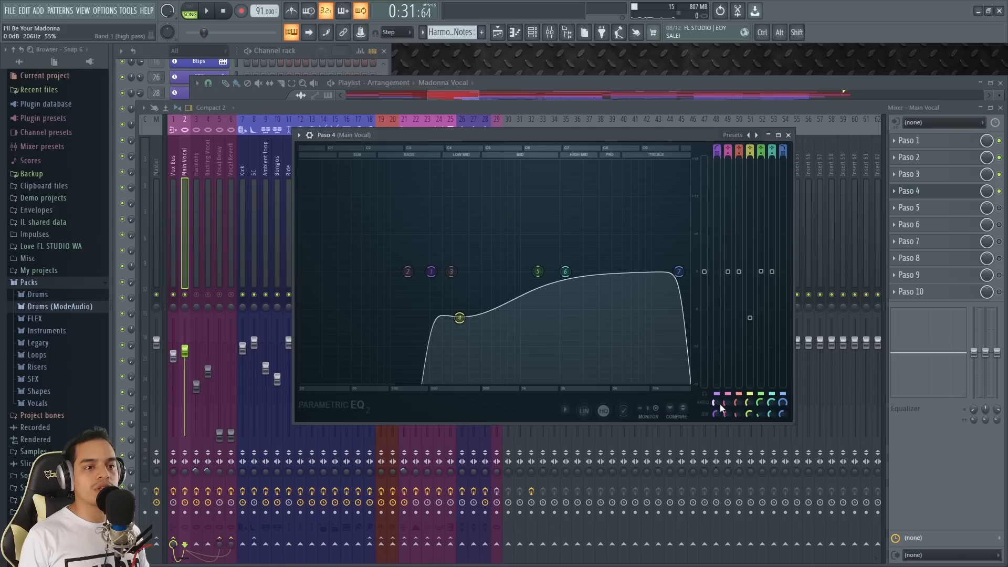
- Reset band 4's gain to 0 dB and lower band 1's high-pass frequency to 20 Hz
{"action": "left_click", "coordinate": [751, 317], "text": "alt"}
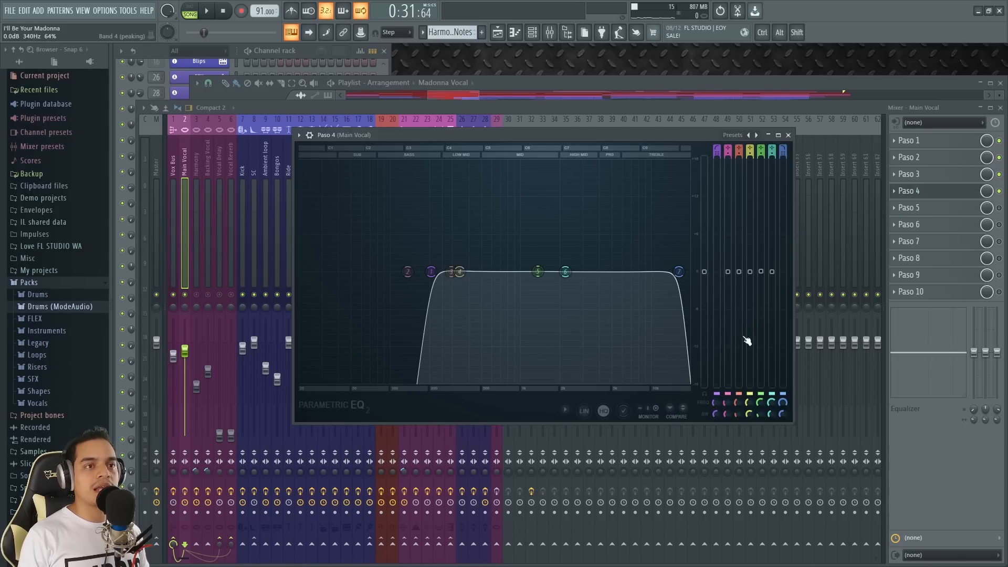
{"action": "left_click_drag", "start_coordinate": [716, 403], "coordinate": [714, 407]}
{"action": "key", "text": "space"}
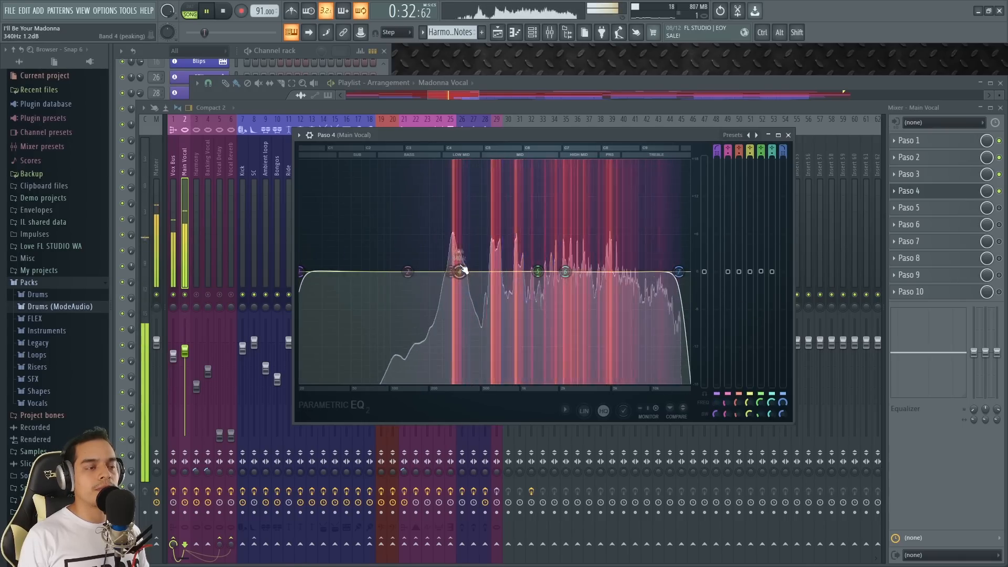
- Play the loop to examine the vocal's lowest frequencies, and raise band 1's high-pass cutoff to about 200 Hz
{"action": "key", "text": "space"}
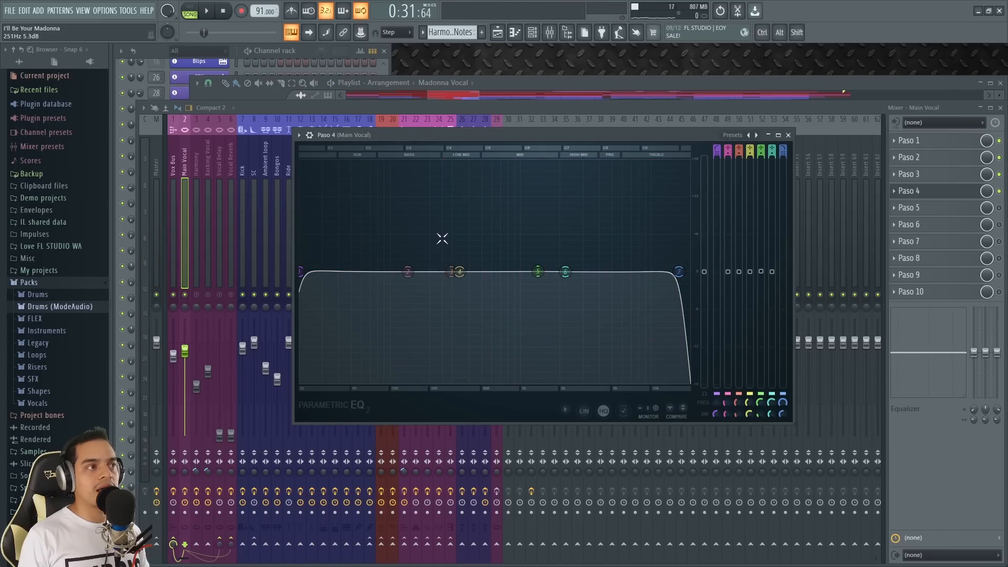
{"action": "key", "text": "space"}
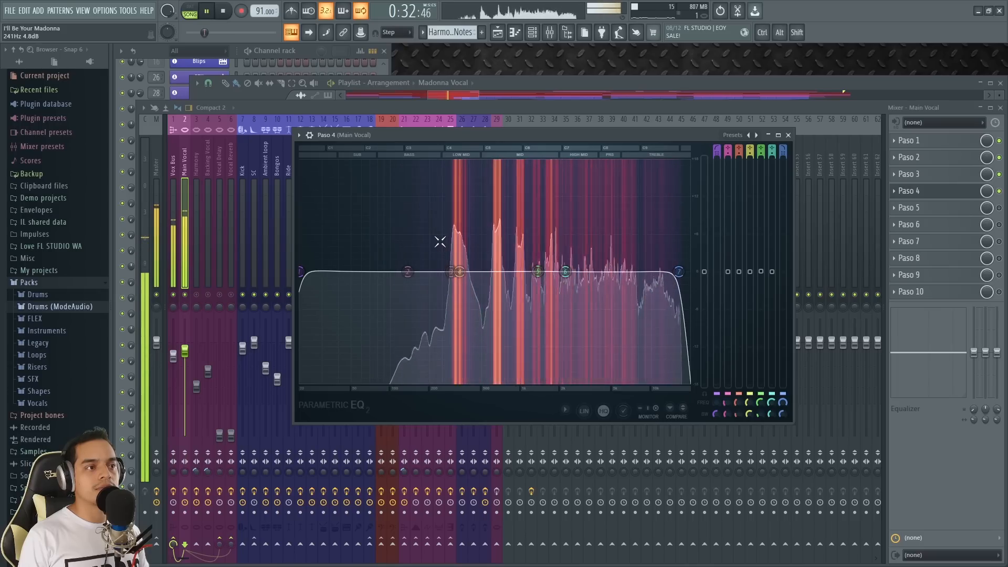
{"action": "key", "text": "space"}
{"action": "key", "text": "space"}
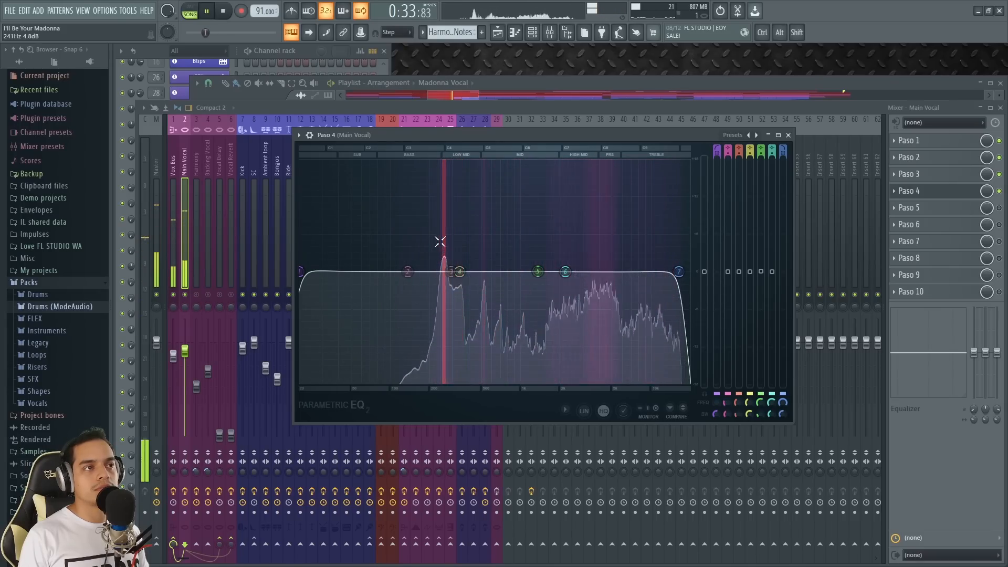
{"action": "key", "text": "space"}
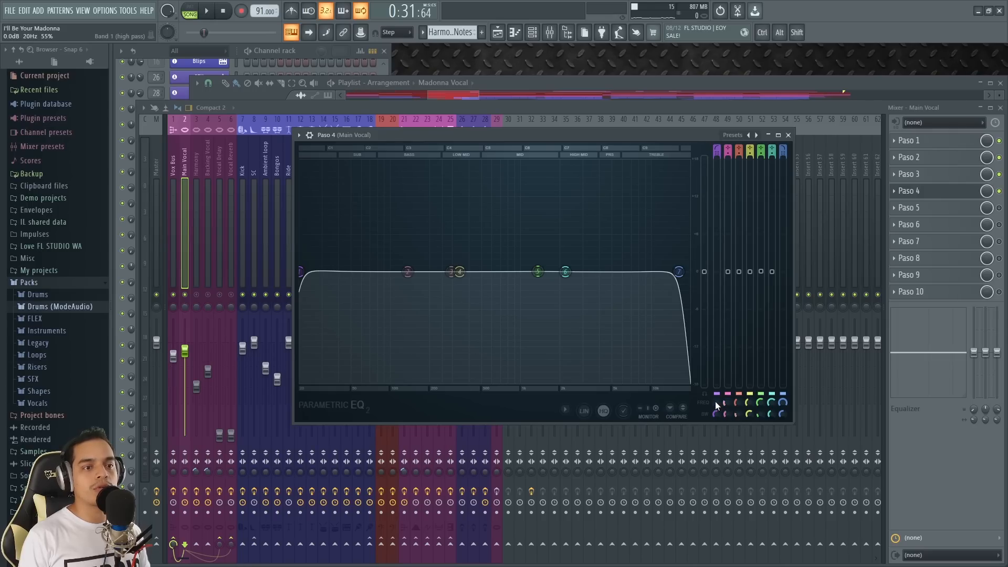
{"action": "mouse_move", "coordinate": [715, 401]}
{"action": "left_mouse_down"}
{"action": "mouse_move", "coordinate": [715, 372]}
{"action": "mouse_move", "coordinate": [717, 411]}
{"action": "mouse_move", "coordinate": [715, 392]}
{"action": "left_mouse_up"}
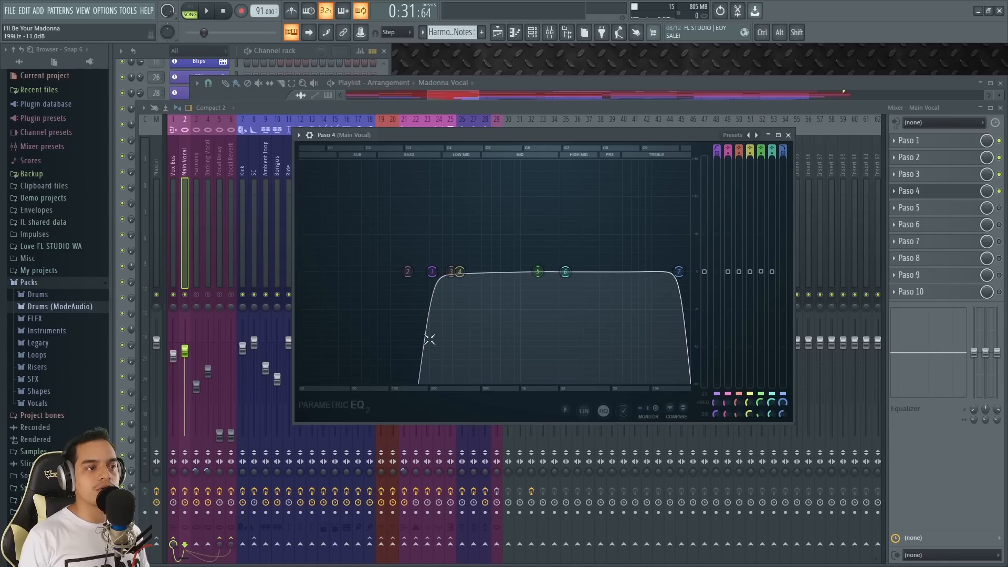
- Set band 1's bandwidth to 55% and fine-tune band 7's low-pass cutoff
{"action": "left_click_drag", "start_coordinate": [715, 414], "coordinate": [715, 416]}
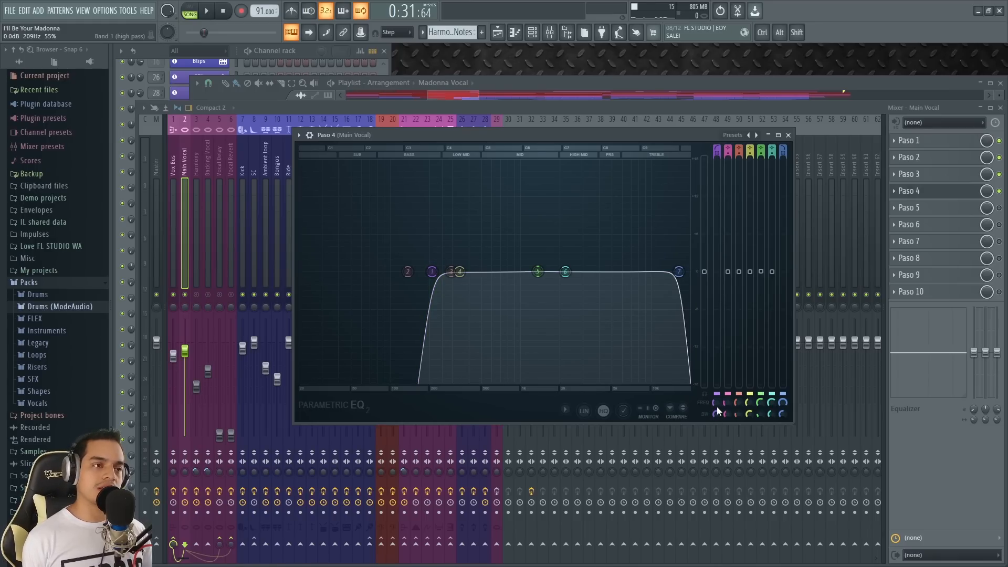
{"action": "left_click", "coordinate": [782, 402]}
{"action": "left_click_drag", "start_coordinate": [782, 402], "coordinate": [786, 402]}
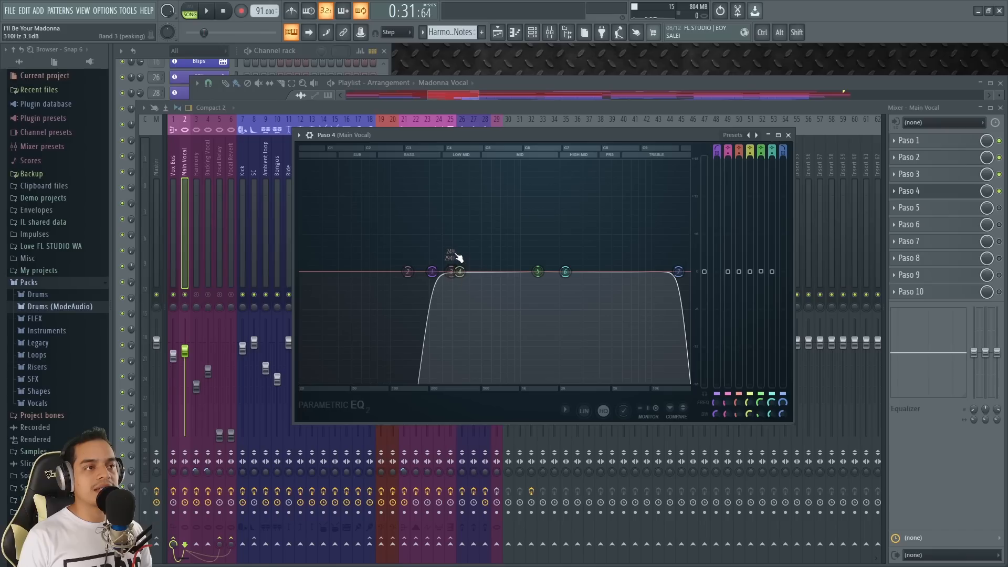
- Close the EQ, play the loop while viewing the playlist and mixer, and reopen the EQ in slot Paso 4
{"action": "key", "text": "Escape"}
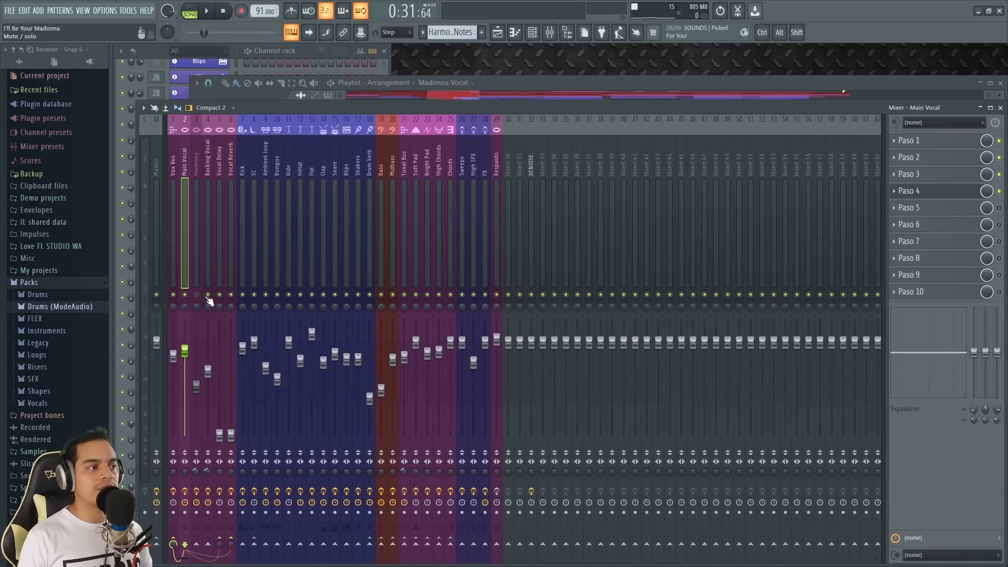
{"action": "left_click", "coordinate": [546, 81]}
{"action": "key", "text": "space"}
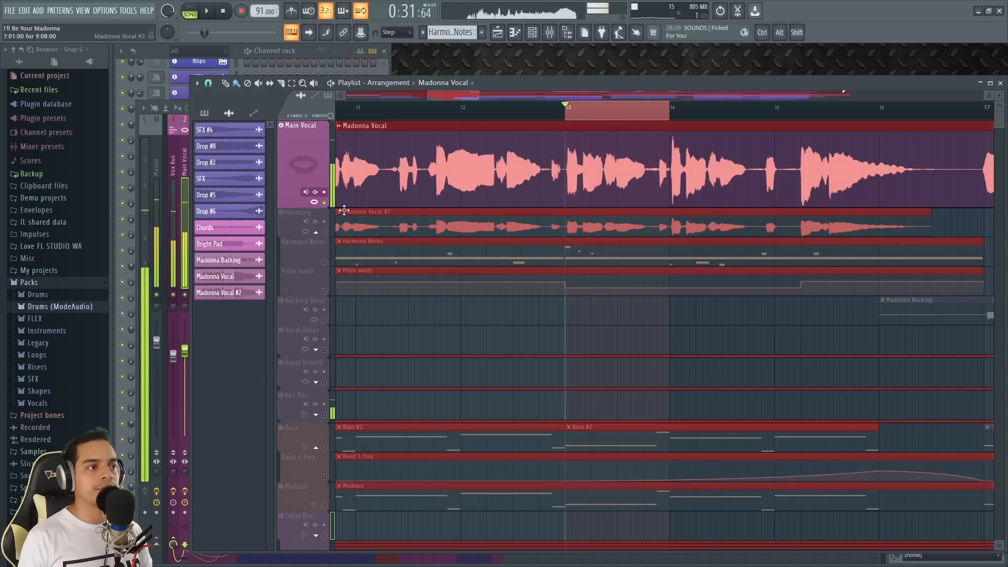
{"action": "key", "text": "F9"}
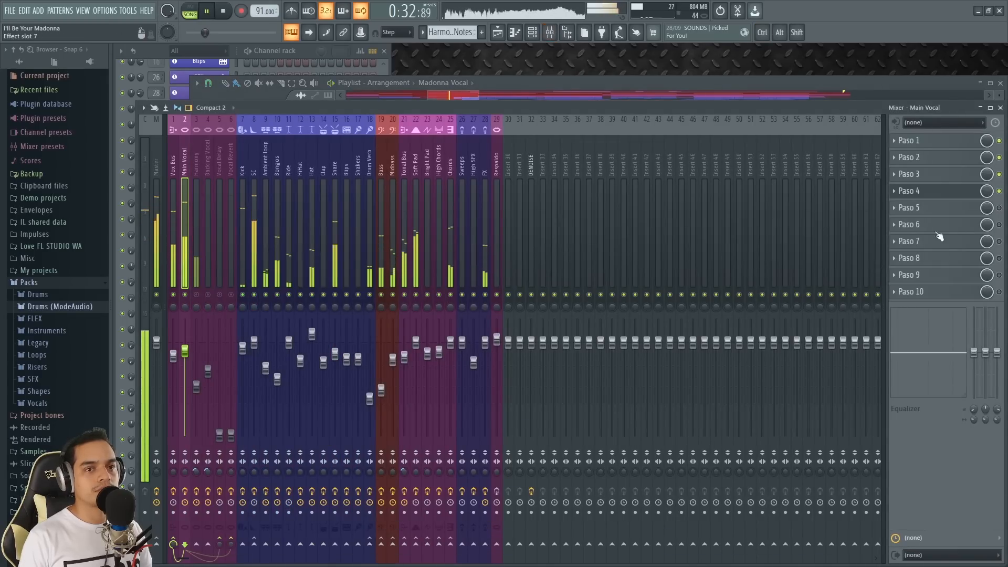
{"action": "key", "text": "space"}
{"action": "left_click", "coordinate": [953, 194]}
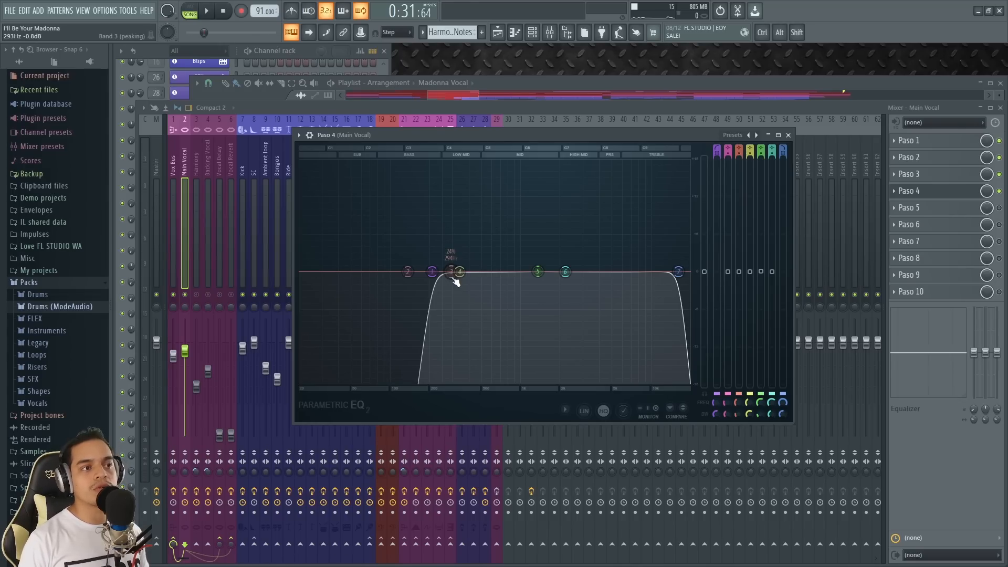
- Try cutting band 3 to about -5.5 dB at 345 Hz with a 44% bandwidth while playing the loop
{"action": "left_click_drag", "start_coordinate": [451, 270], "coordinate": [462, 307]}
{"action": "key", "text": "space"}
{"action": "key", "text": "space"}
{"action": "scroll", "coordinate": [465, 310], "scroll_direction": "up", "scroll_amount": 5}
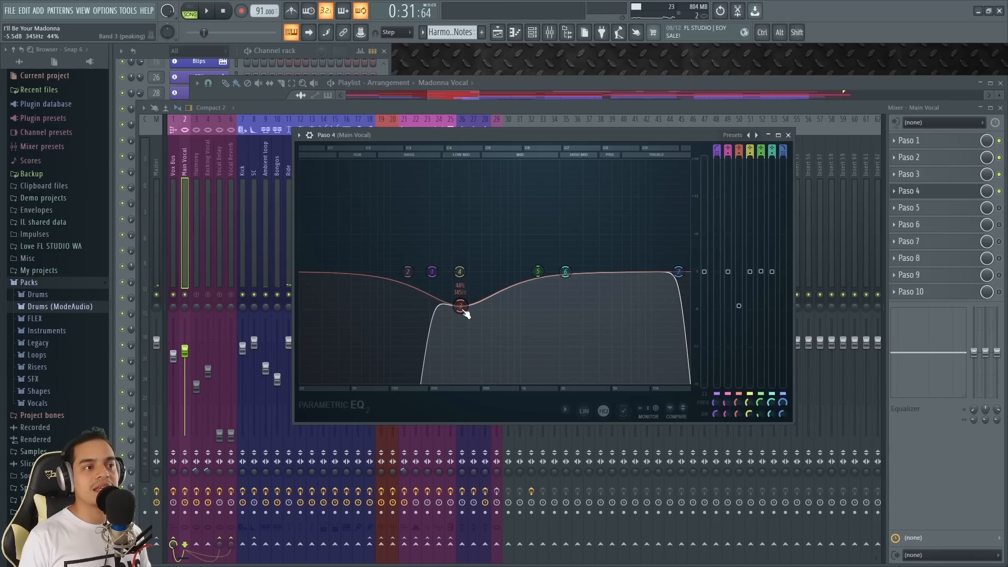
- Return band 3's gain to about 0 dB and cut band 4 to about -5.7 dB at 314 Hz with a 24% bandwidth
{"action": "mouse_move", "coordinate": [463, 307]}
{"action": "left_mouse_down"}
{"action": "mouse_move", "coordinate": [460, 272]}
{"action": "mouse_move", "coordinate": [476, 271]}
{"action": "mouse_move", "coordinate": [459, 276]}
{"action": "mouse_move", "coordinate": [455, 310]}
{"action": "left_mouse_up"}
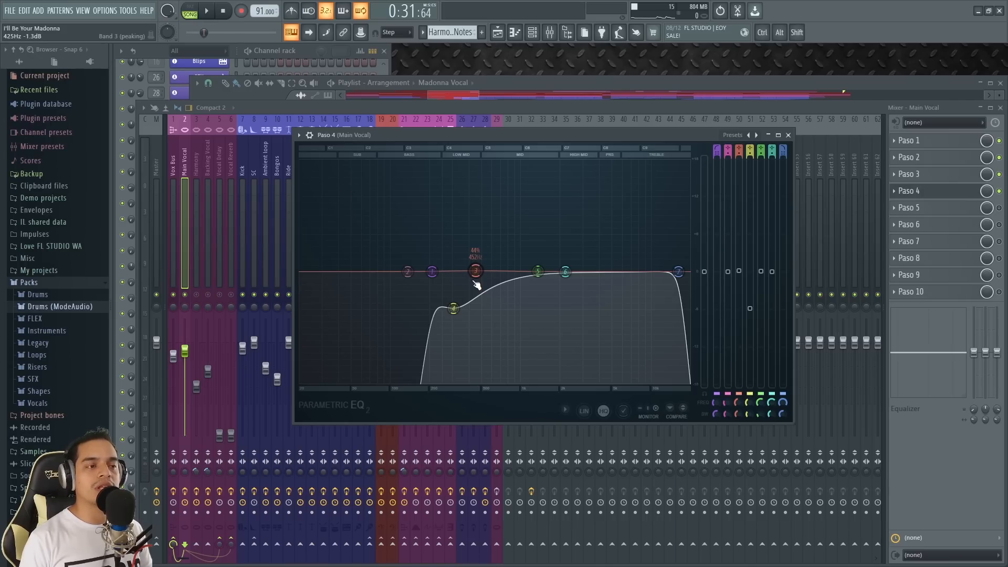
{"action": "key", "text": "space"}
{"action": "left_click_drag", "start_coordinate": [454, 308], "coordinate": [455, 308]}
{"action": "key", "text": "space"}
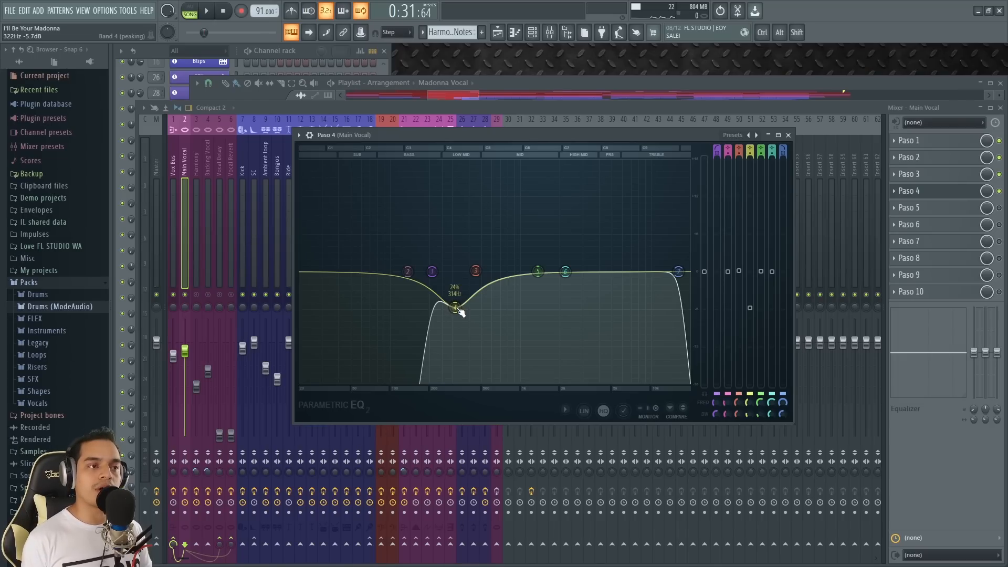
- Play the loop with band 4 lowered to -18 dB at 324 Hz to hear an exaggerated cut
{"action": "key", "text": "space"}
{"action": "left_click_drag", "start_coordinate": [457, 309], "coordinate": [457, 380]}
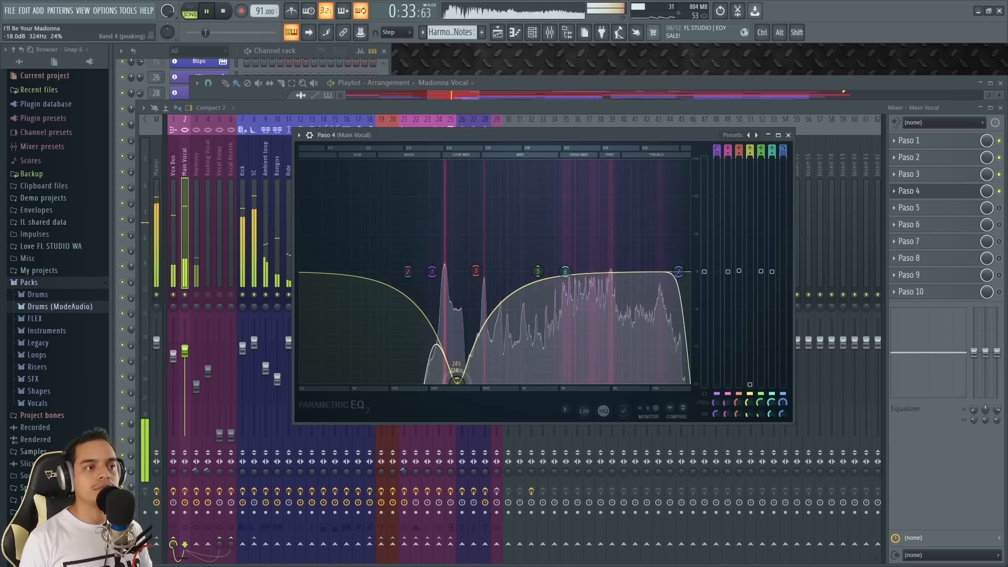
{"action": "key", "text": "space"}
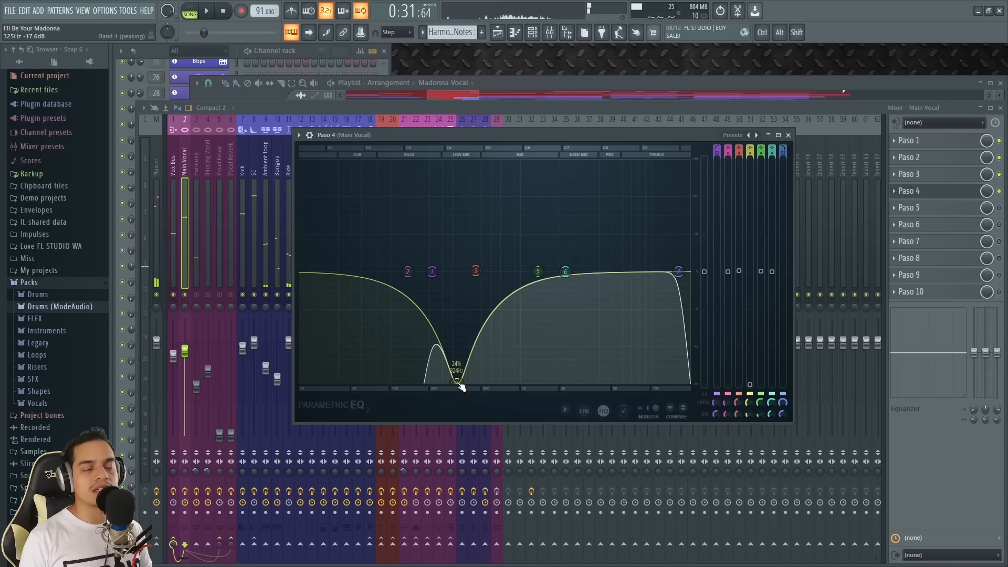
- Set band 4 to about -5.7 dB at 347 Hz with a 49% bandwidth, and boost band 5 by about 2 dB while checking the loop
{"action": "key", "text": "space"}
{"action": "left_click_drag", "start_coordinate": [459, 380], "coordinate": [460, 310]}
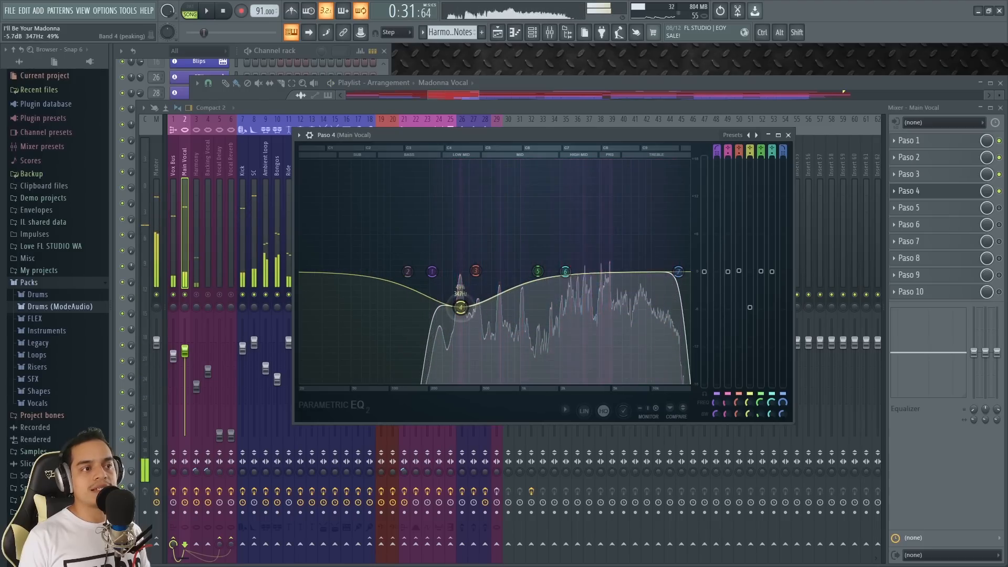
{"action": "key", "text": "space"}
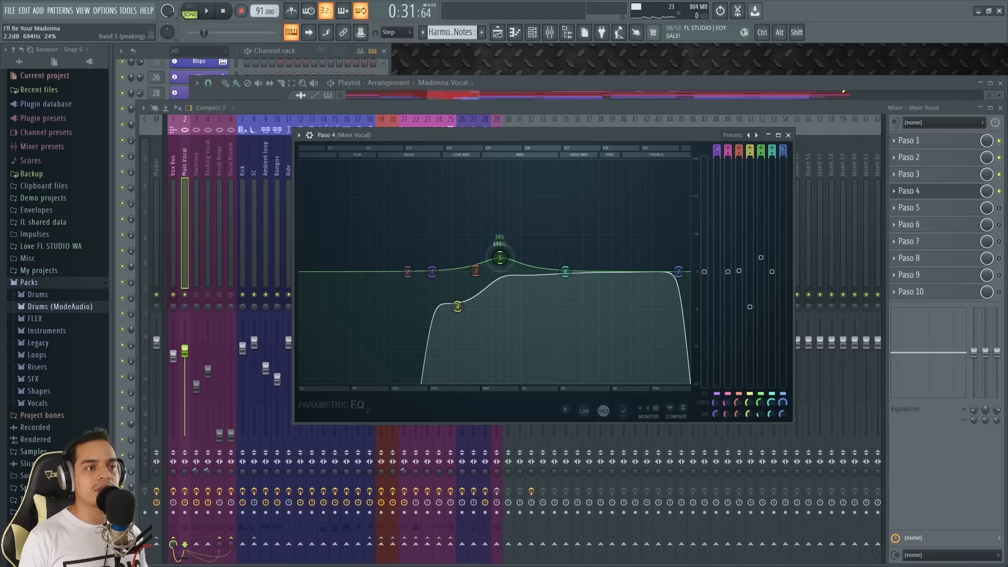
{"action": "key", "text": "space"}
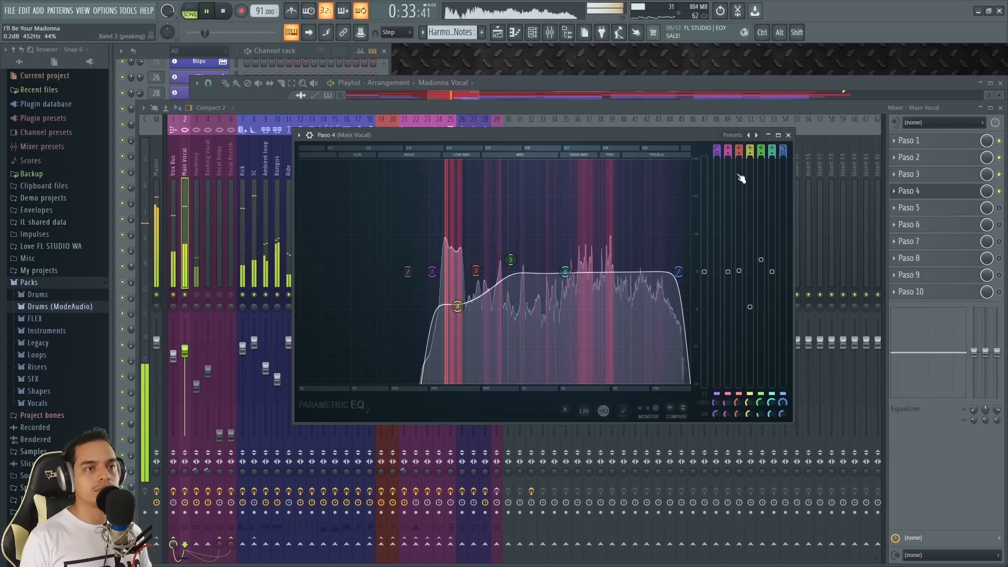
{"action": "key", "text": "space"}
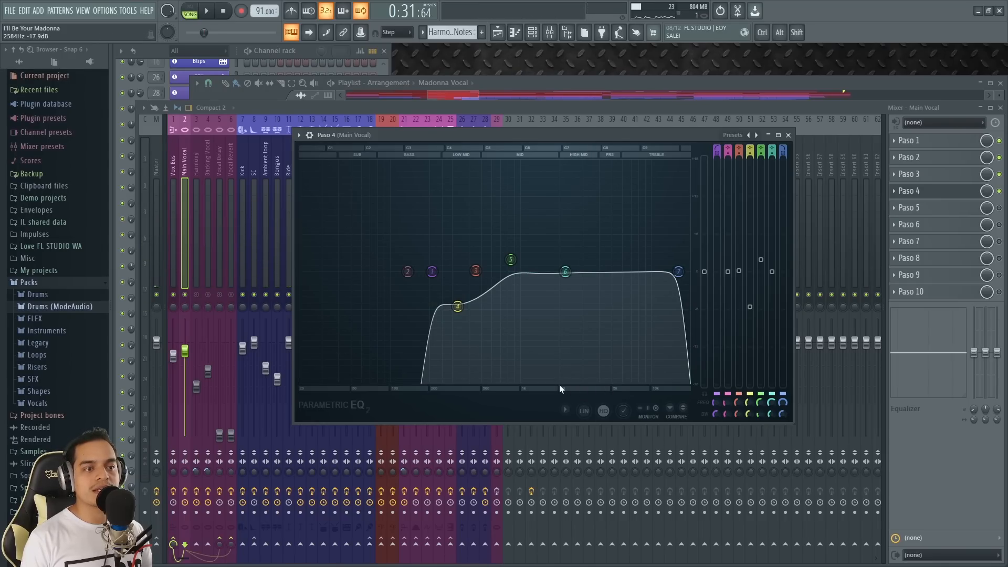
- Try cutting band 6 by about 3 dB near 2350 Hz, return its gain to 0 dB, and play the loop
{"action": "left_click_drag", "start_coordinate": [565, 271], "coordinate": [571, 296]}
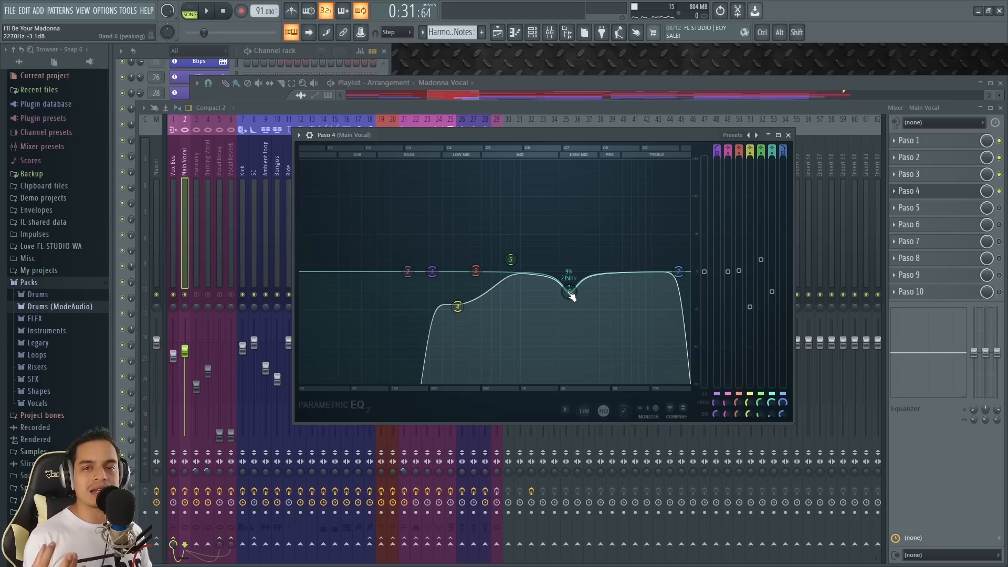
{"action": "mouse_move", "coordinate": [586, 291]}
{"action": "left_mouse_down"}
{"action": "mouse_move", "coordinate": [583, 346]}
{"action": "mouse_move", "coordinate": [584, 205]}
{"action": "mouse_move", "coordinate": [584, 285]}
{"action": "mouse_move", "coordinate": [580, 270]}
{"action": "mouse_move", "coordinate": [588, 280]}
{"action": "mouse_move", "coordinate": [532, 275]}
{"action": "mouse_move", "coordinate": [580, 272]}
{"action": "mouse_move", "coordinate": [589, 292]}
{"action": "mouse_move", "coordinate": [587, 272]}
{"action": "left_mouse_up"}
{"action": "key", "text": "space"}
{"action": "key", "text": "space"}
- Lower band 4 to about -6.6 dB at 374 Hz, widen its bandwidth to 54%, and play the loop
{"action": "left_click_drag", "start_coordinate": [457, 306], "coordinate": [468, 315]}
{"action": "scroll", "coordinate": [468, 308], "scroll_direction": "up", "scroll_amount": 2}
{"action": "key", "text": "space"}
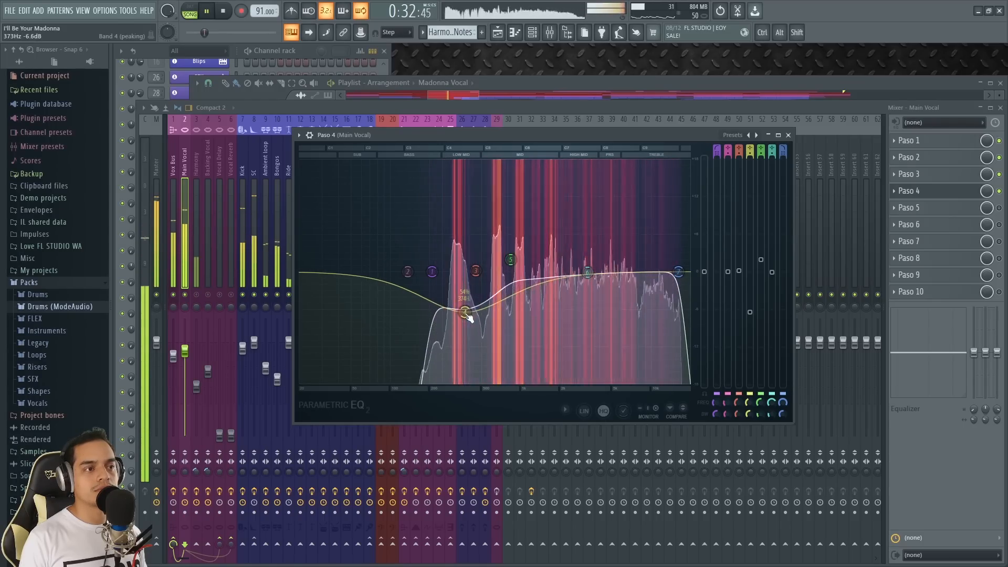
{"action": "key", "text": "space"}
- Close the EQ, then enable and open the compressor in slot Paso 5, leaving it in COMP mode
{"action": "left_click", "coordinate": [789, 135]}
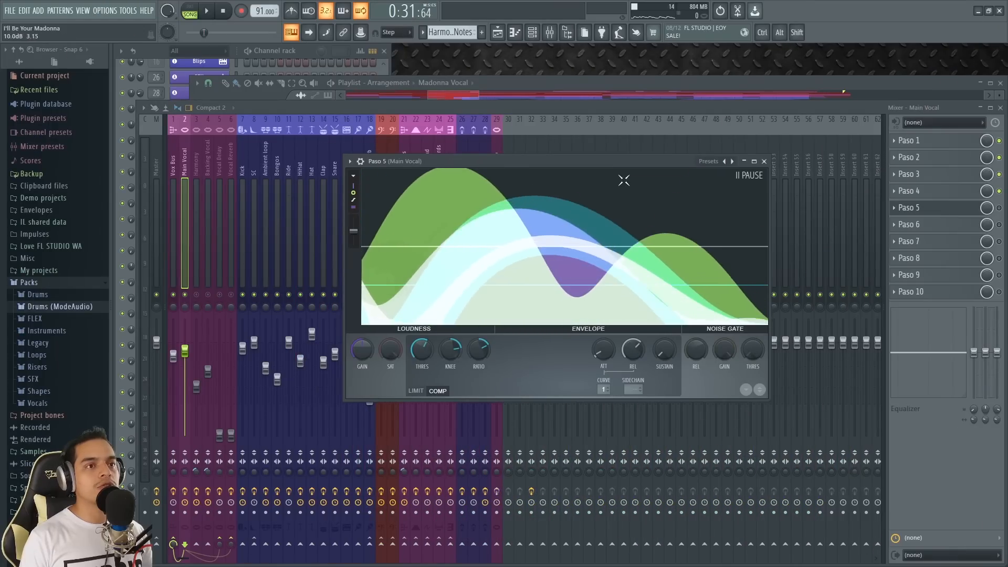
{"action": "left_click", "coordinate": [1002, 211]}
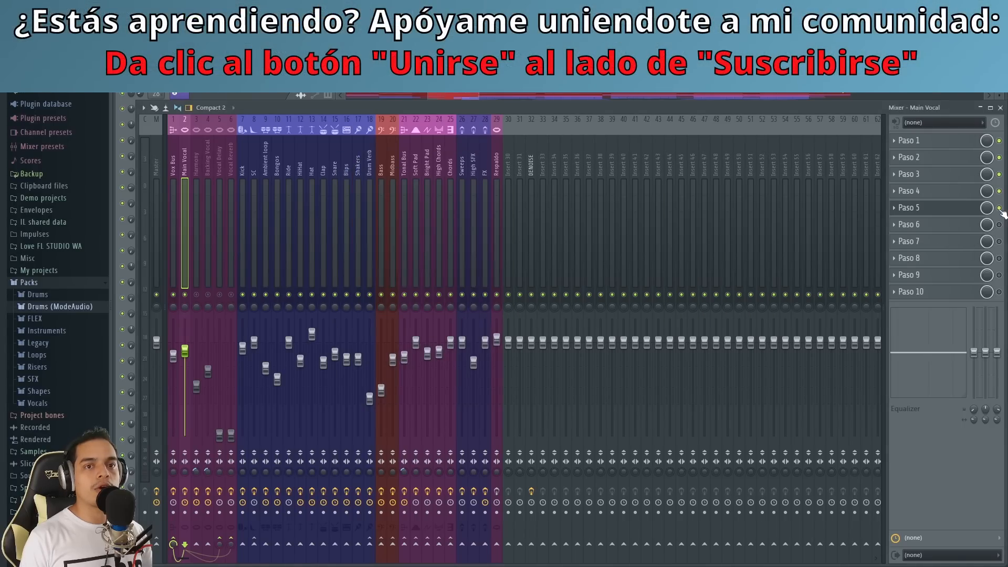
{"action": "left_click", "coordinate": [945, 209]}
{"action": "left_click_drag", "start_coordinate": [603, 163], "coordinate": [579, 164]}
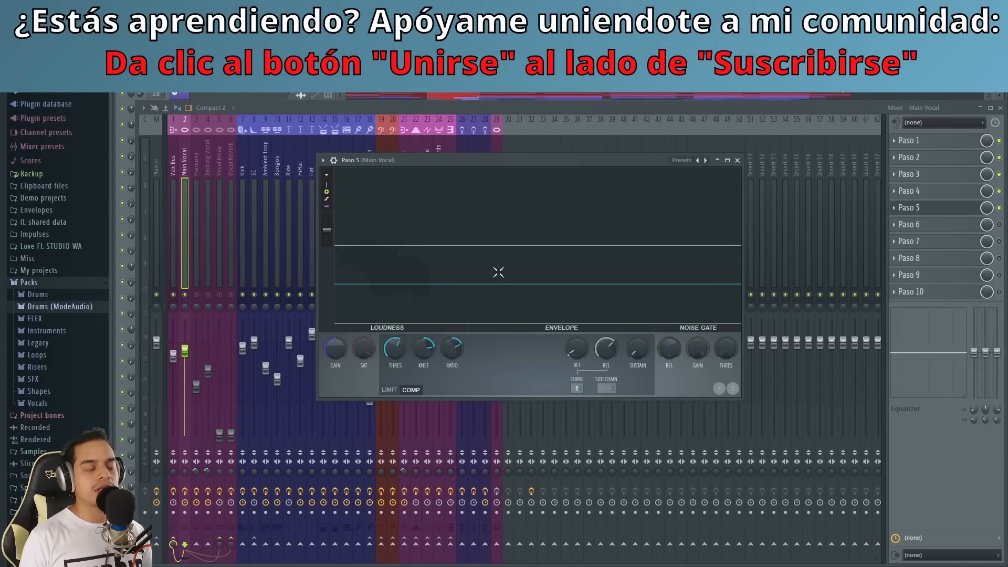
{"action": "left_click", "coordinate": [390, 390]}
{"action": "left_click", "coordinate": [411, 390]}
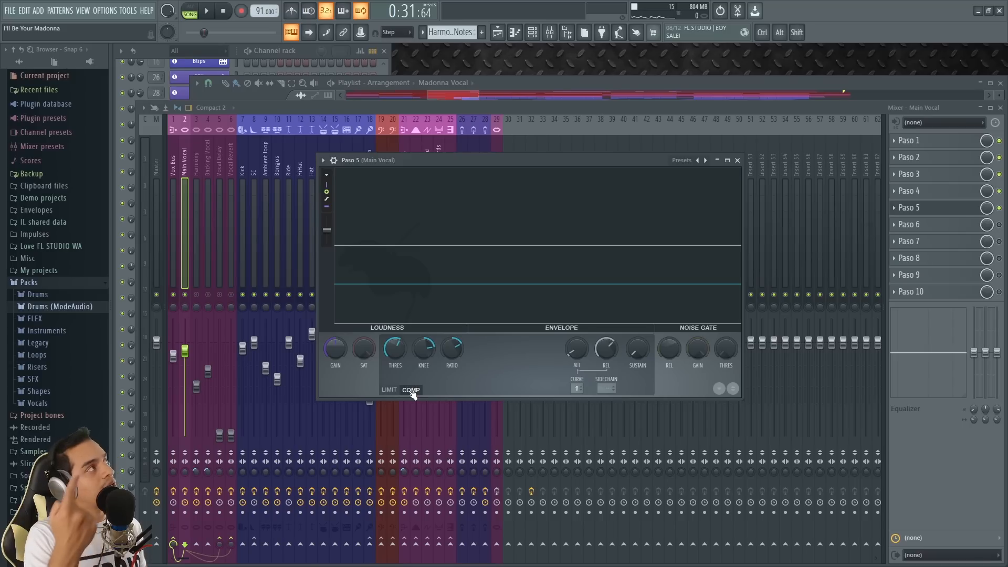
{"action": "left_click_drag", "start_coordinate": [478, 164], "coordinate": [498, 181]}
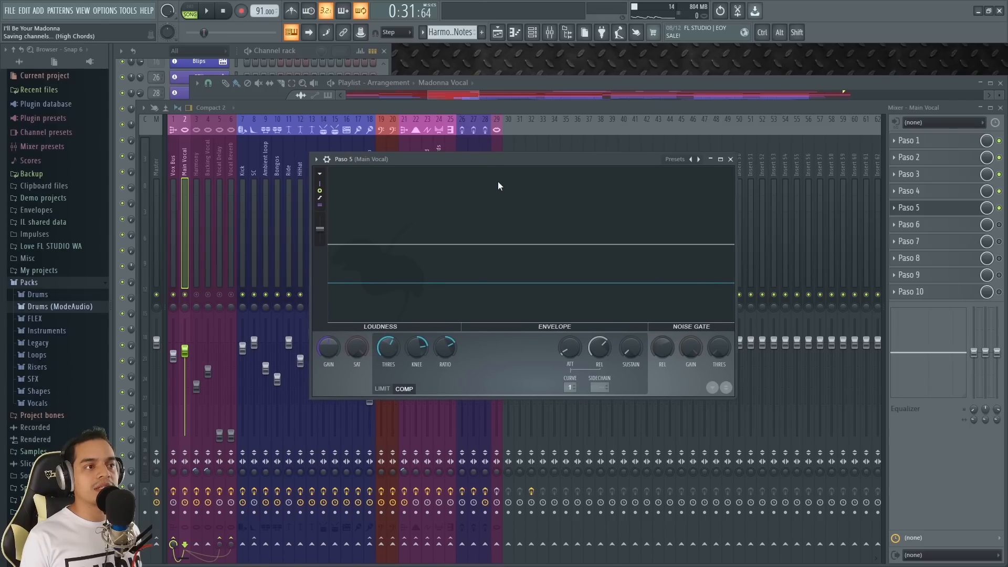
- Clear the loop selection in the playlist and enlarge the Main Vocal track to examine the waveform's level differences
{"action": "key", "text": "space"}
{"action": "left_click", "coordinate": [587, 83]}
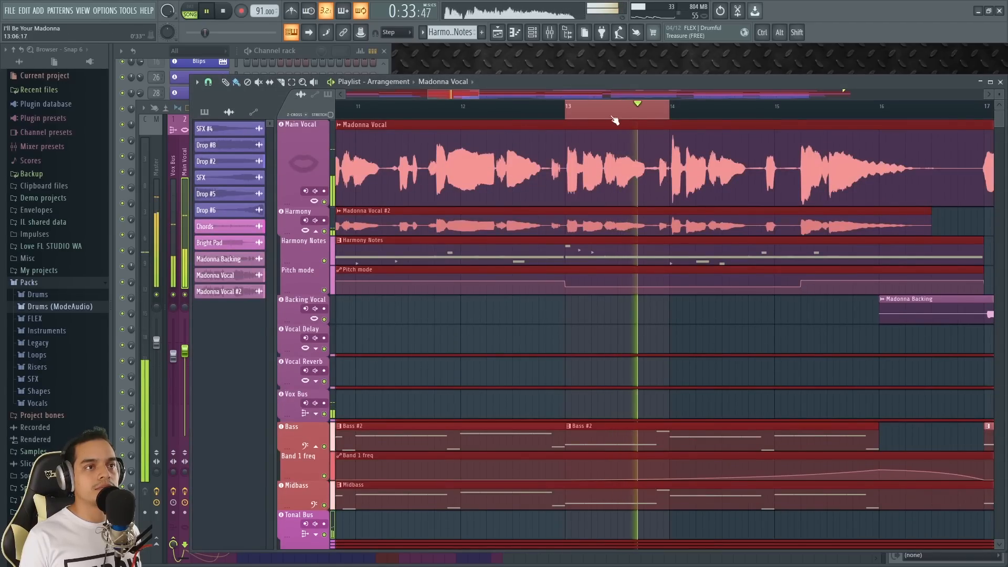
{"action": "key", "text": "space"}
{"action": "scroll", "coordinate": [598, 336], "scroll_direction": "up", "scroll_amount": 4}
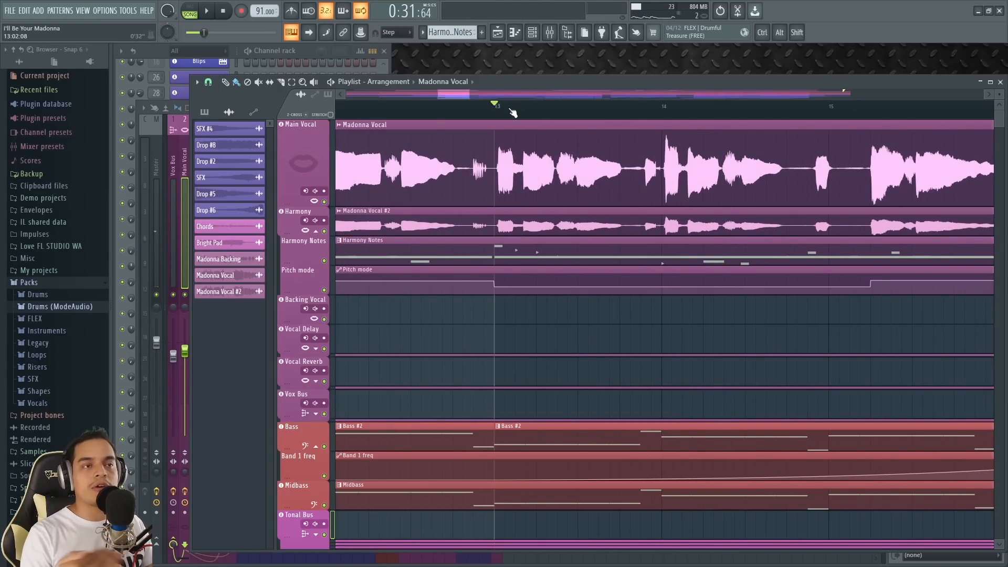
{"action": "scroll", "coordinate": [612, 319], "scroll_direction": "down", "scroll_amount": 5}
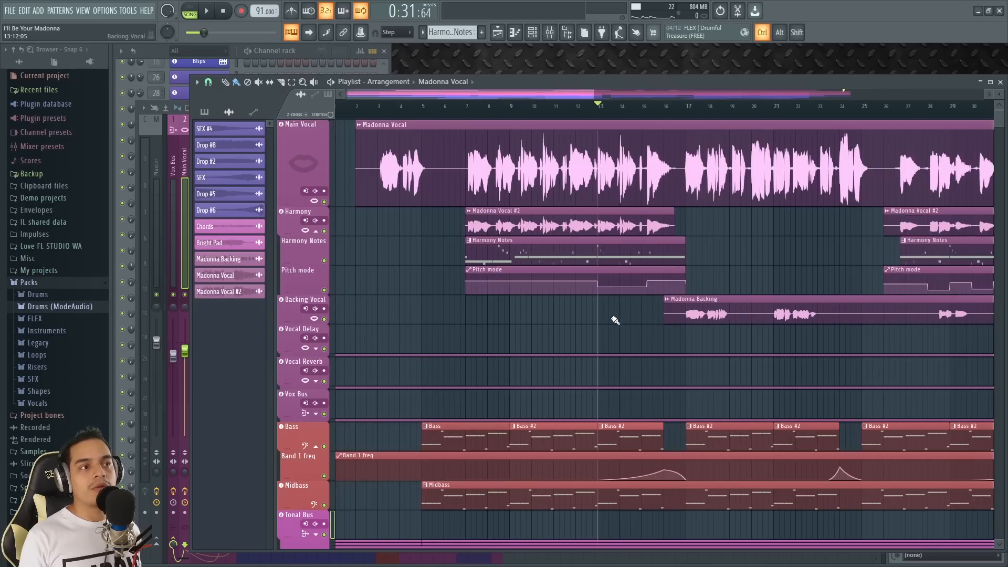
{"action": "left_click_drag", "start_coordinate": [320, 205], "coordinate": [320, 379]}
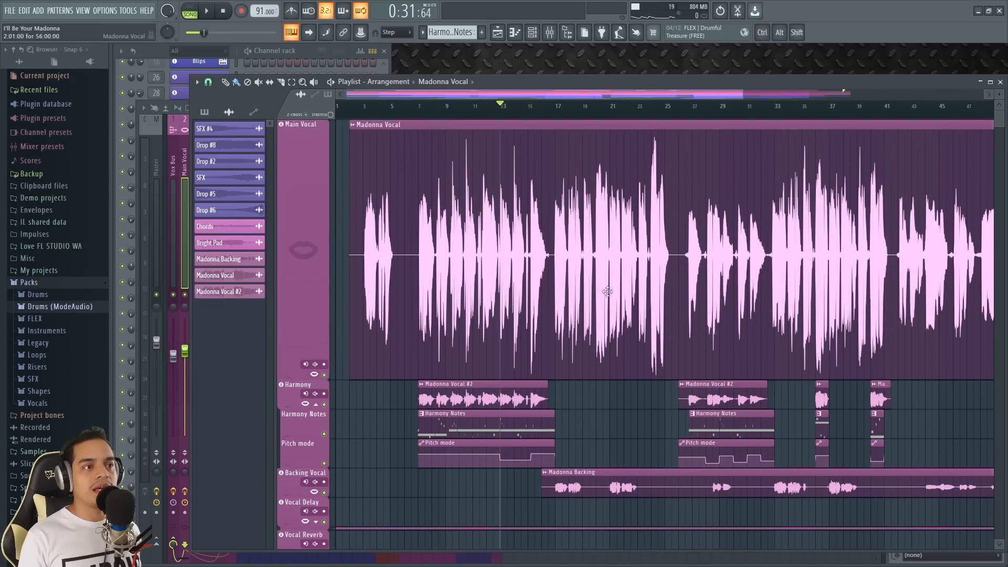
- Play the song from about bar 26 and listen to the quieter vocal passage with the Paso 5 compressor in the mixer
{"action": "left_click", "coordinate": [693, 108]}
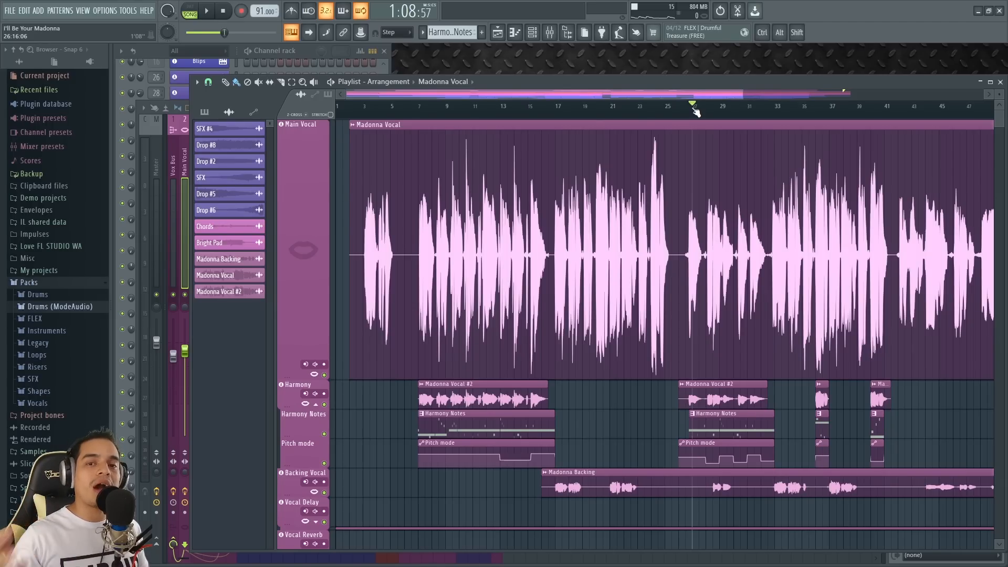
{"action": "key", "text": "space"}
{"action": "left_click", "coordinate": [685, 107]}
{"action": "key", "text": "F9"}
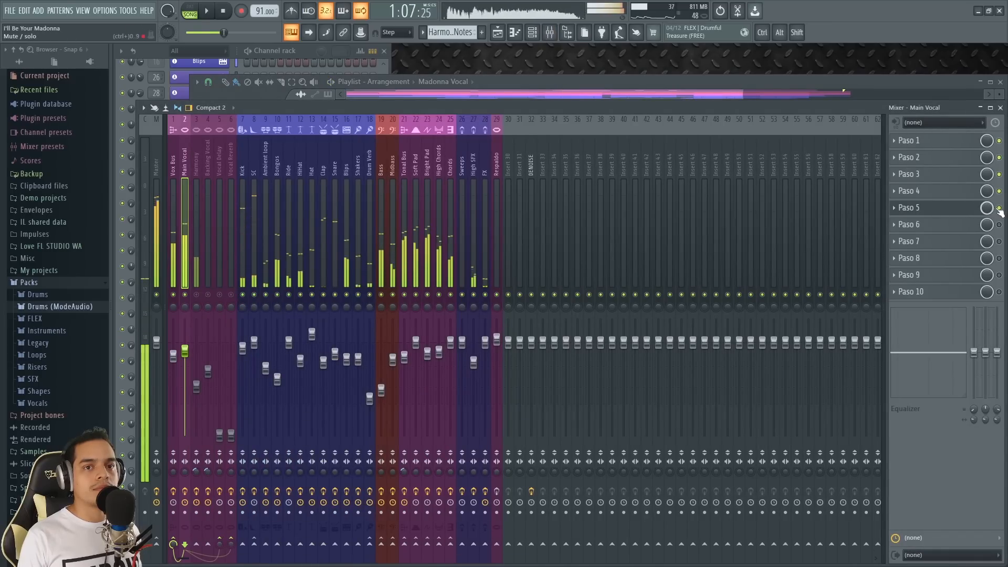
{"action": "key", "text": "space"}
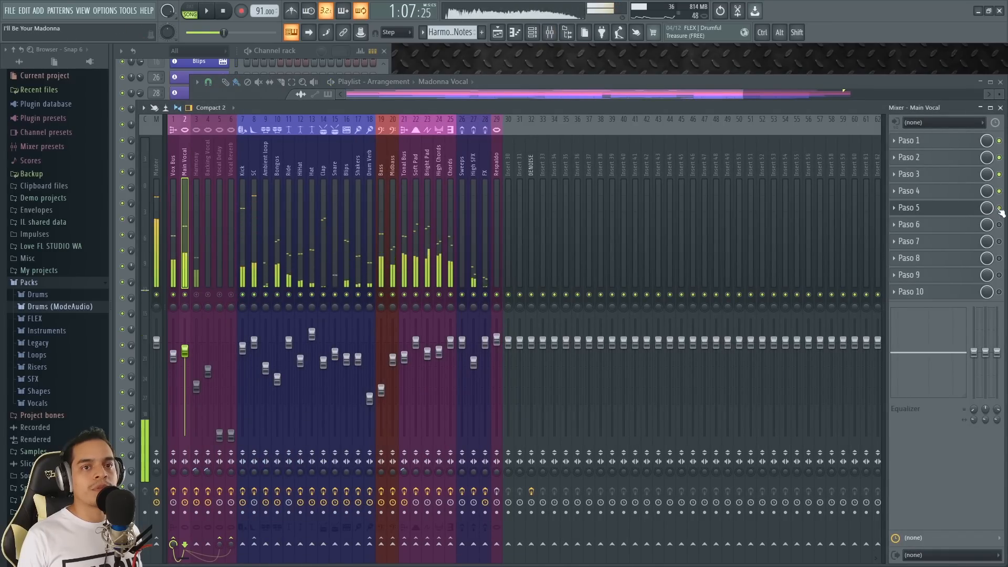
- Restore the Main Vocal track to its normal height in the playlist
{"action": "key", "text": "F9"}
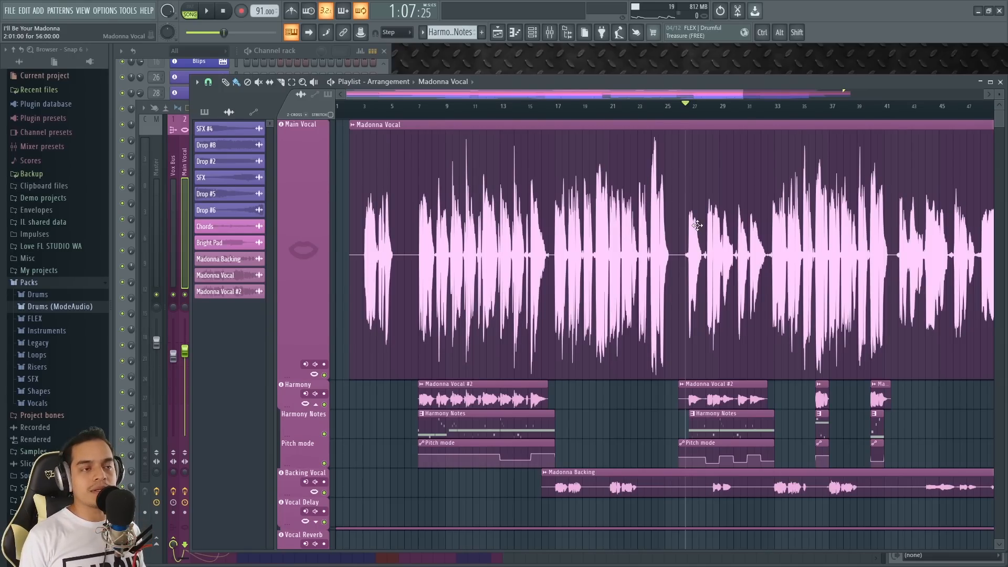
{"action": "right_click", "coordinate": [288, 375]}
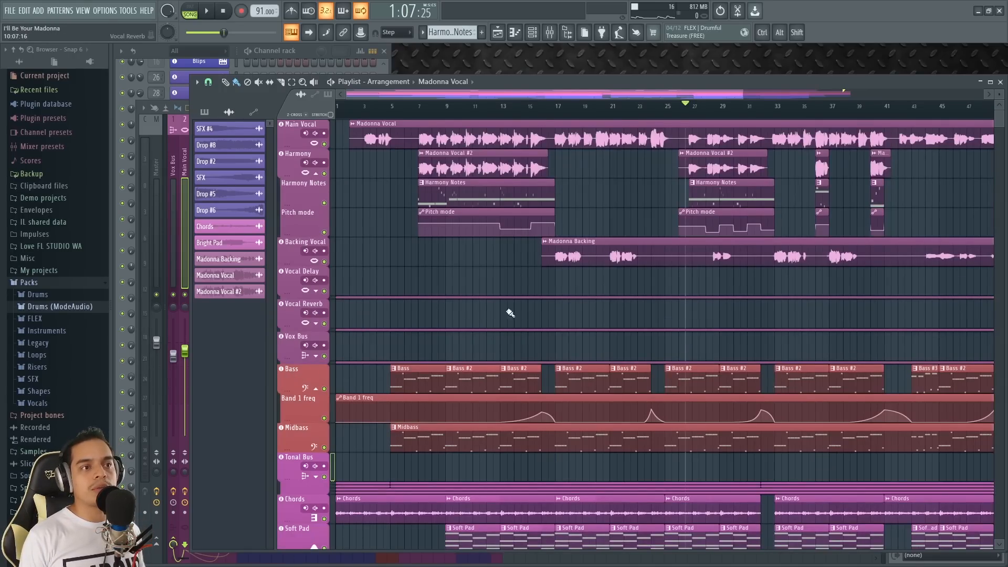
{"action": "scroll", "coordinate": [577, 198], "scroll_direction": "up", "scroll_amount": 3}
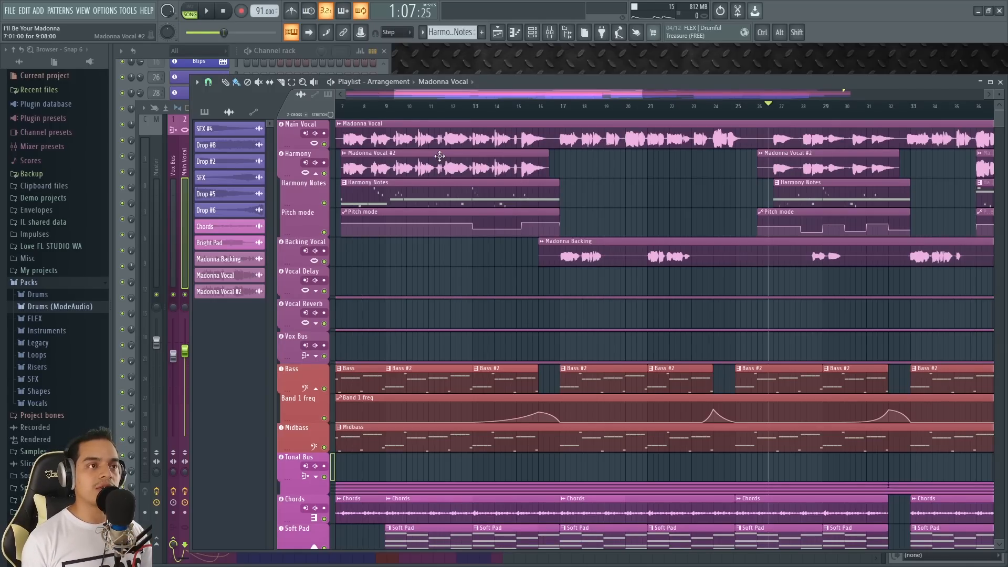
- Enable and open Parametric EQ 2 in mixer slot Paso 6 and place its window over the mixer
{"action": "key", "text": "F9"}
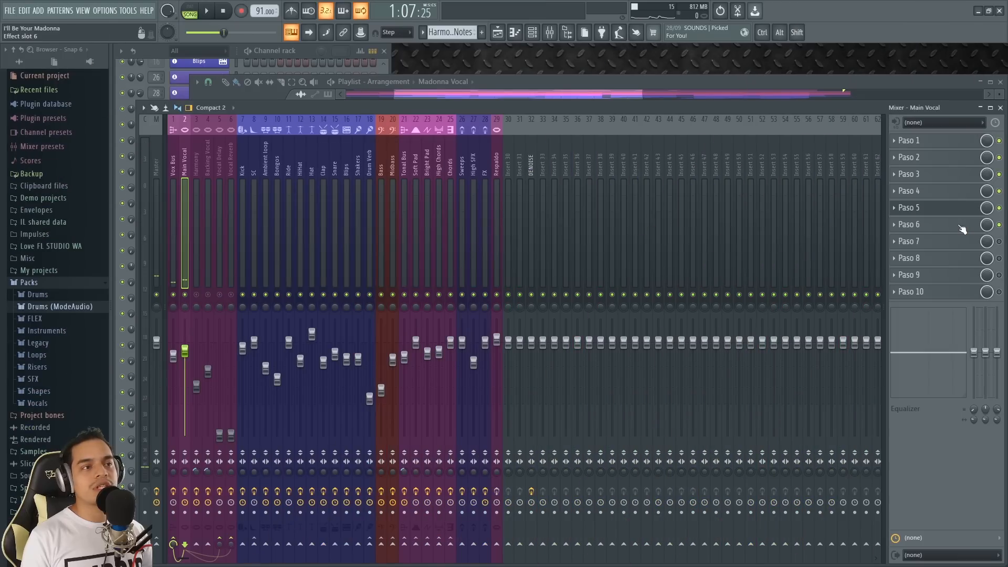
{"action": "left_click", "coordinate": [911, 224]}
{"action": "left_click_drag", "start_coordinate": [560, 222], "coordinate": [557, 213]}
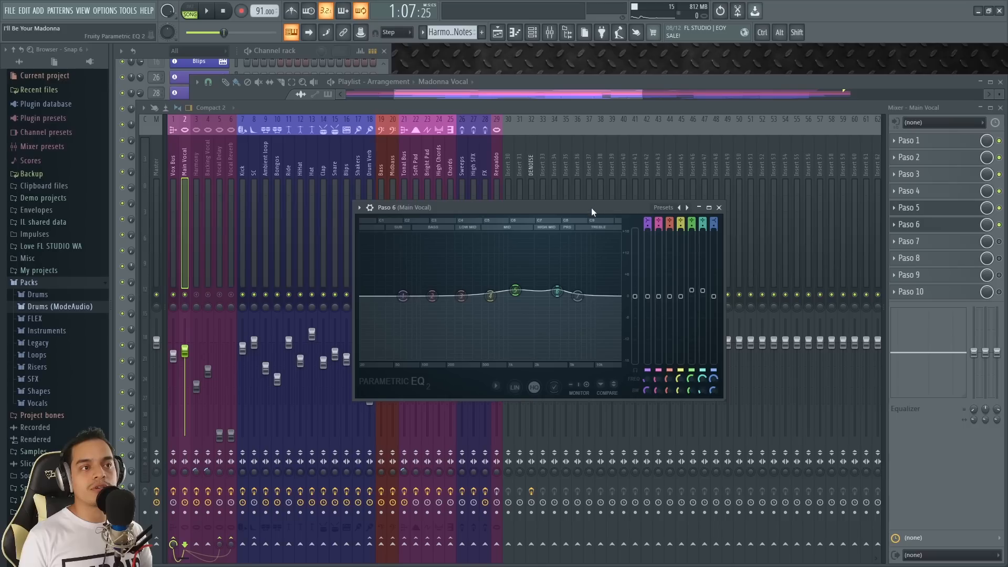
{"action": "left_click_drag", "start_coordinate": [592, 207], "coordinate": [558, 229]}
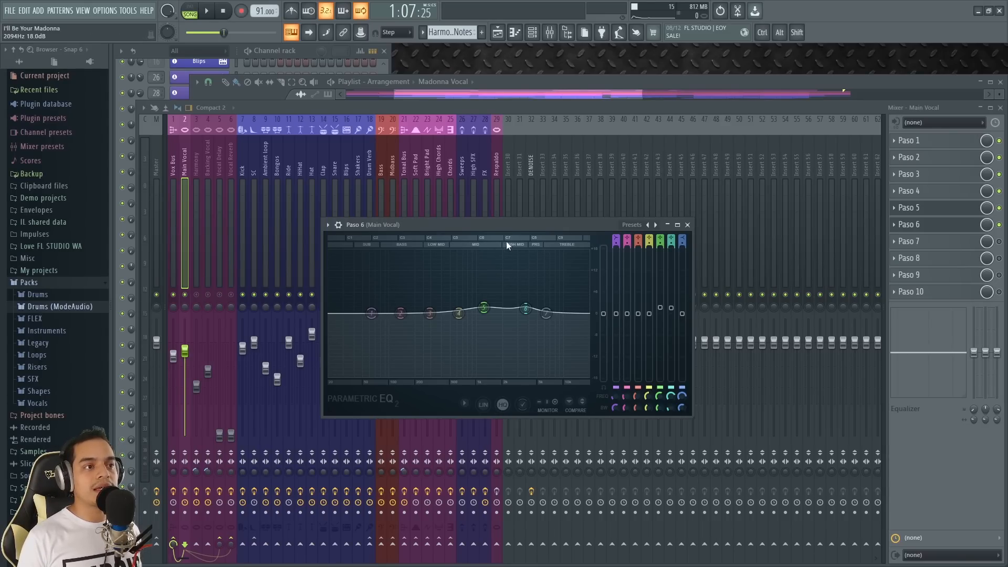
- Enlarge the Paso 6 EQ window and fine-tune the upper-mid boosts of bands 5 and 6 while playing the song
{"action": "left_click_drag", "start_coordinate": [506, 226], "coordinate": [514, 175]}
{"action": "left_click_drag", "start_coordinate": [703, 367], "coordinate": [800, 443]}
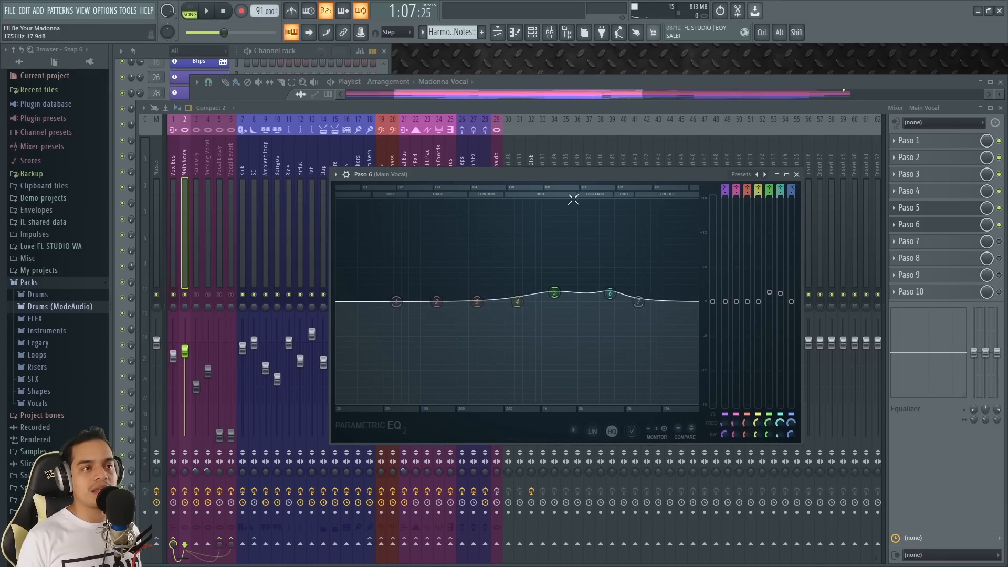
{"action": "key", "text": "space"}
{"action": "left_click_drag", "start_coordinate": [610, 299], "coordinate": [563, 295]}
{"action": "key", "text": "space"}
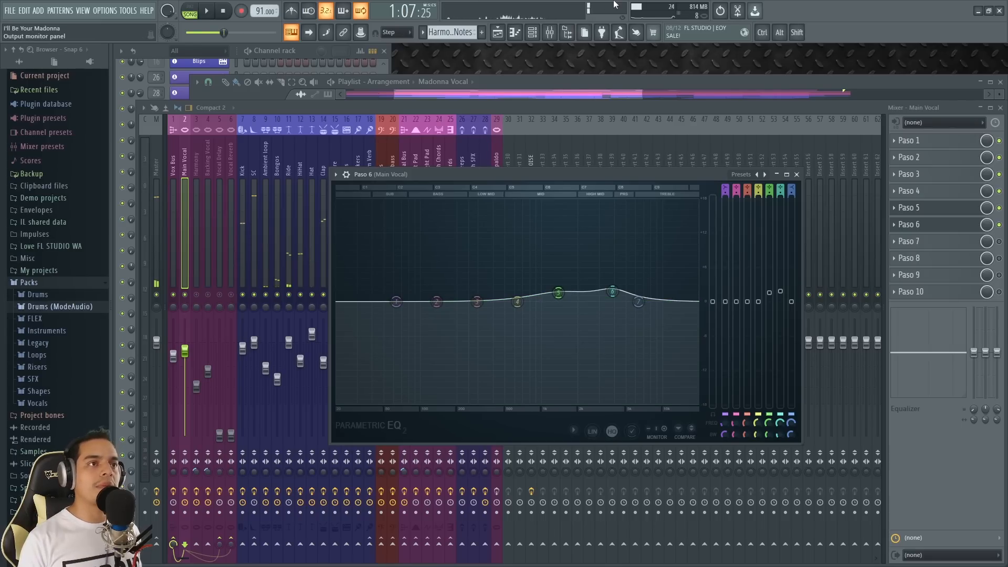
- Place the playback position at about bar 7 in the playlist and return to the mixer
{"action": "left_click", "coordinate": [556, 81]}
{"action": "scroll", "coordinate": [503, 283], "scroll_direction": "down", "scroll_amount": 1}
{"action": "scroll", "coordinate": [442, 262], "scroll_direction": "left", "scroll_amount": 2}
{"action": "left_click", "coordinate": [432, 106]}
{"action": "scroll", "coordinate": [425, 231], "scroll_direction": "up", "scroll_amount": 3}
{"action": "key", "text": "F9"}
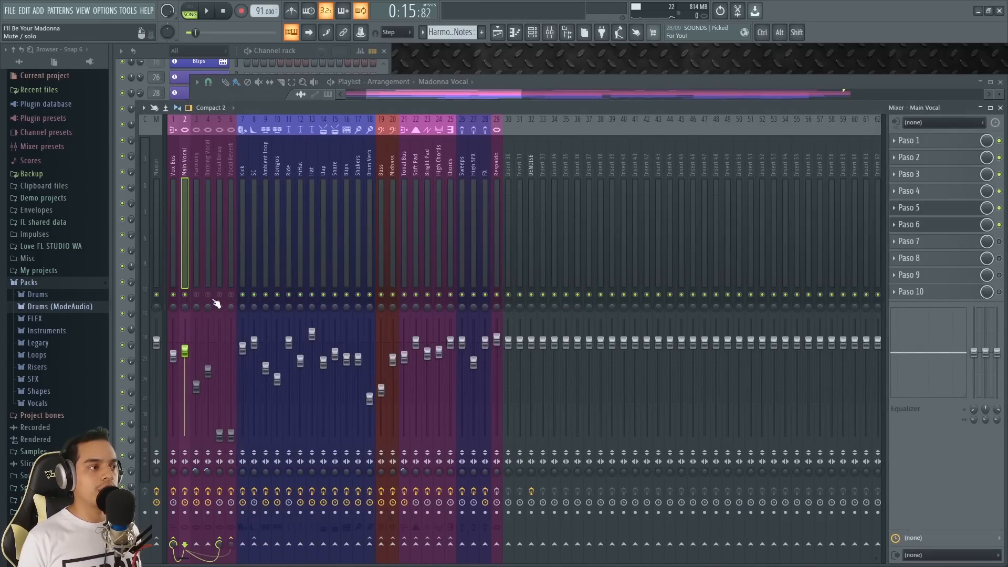
- Disable Paso 6, Paso 5 and Paso 4 on the Main Vocal and listen to the passage from bar 7 without them
{"action": "key", "text": "space"}
{"action": "left_click", "coordinate": [1000, 225]}
{"action": "left_click", "coordinate": [1000, 208]}
{"action": "left_click", "coordinate": [1000, 191]}
{"action": "key", "text": "space"}
{"action": "key", "text": "space"}
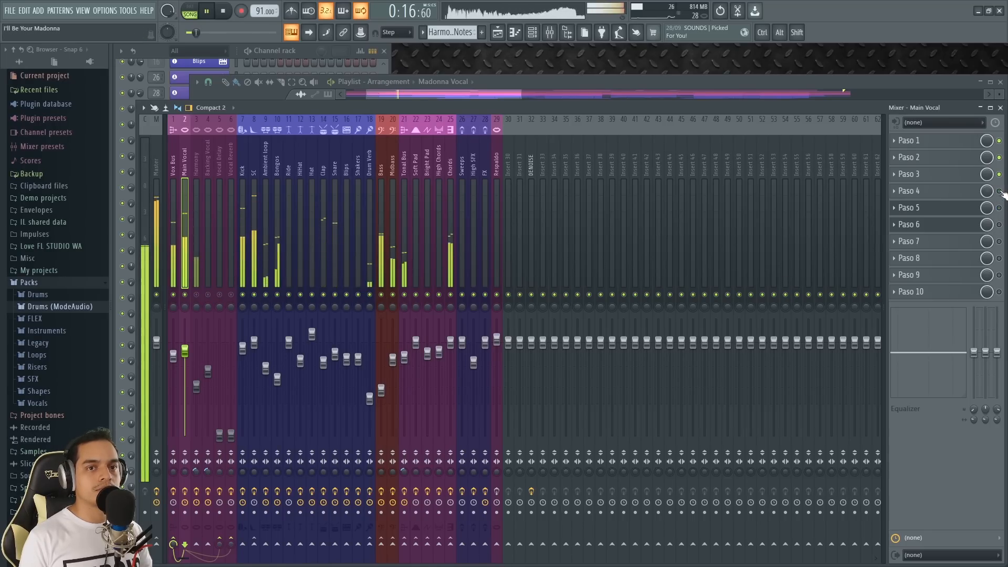
- Re-enable Paso 4, Paso 5 and Paso 6 on the Main Vocal and replay the passage to compare the processed sound
{"action": "key", "text": "space"}
{"action": "left_click", "coordinate": [999, 191]}
{"action": "left_click", "coordinate": [999, 208]}
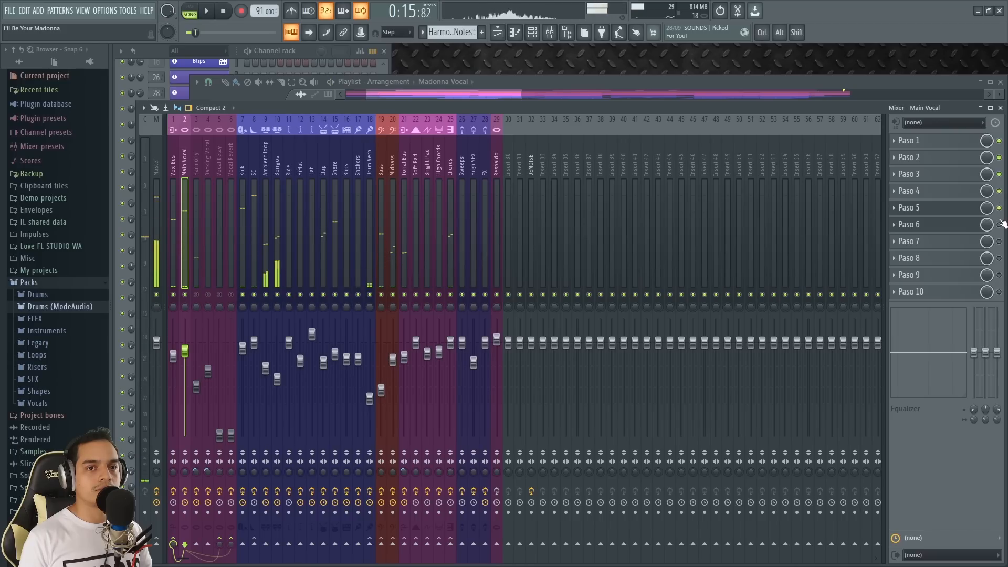
{"action": "left_click", "coordinate": [1000, 225]}
{"action": "key", "text": "space"}
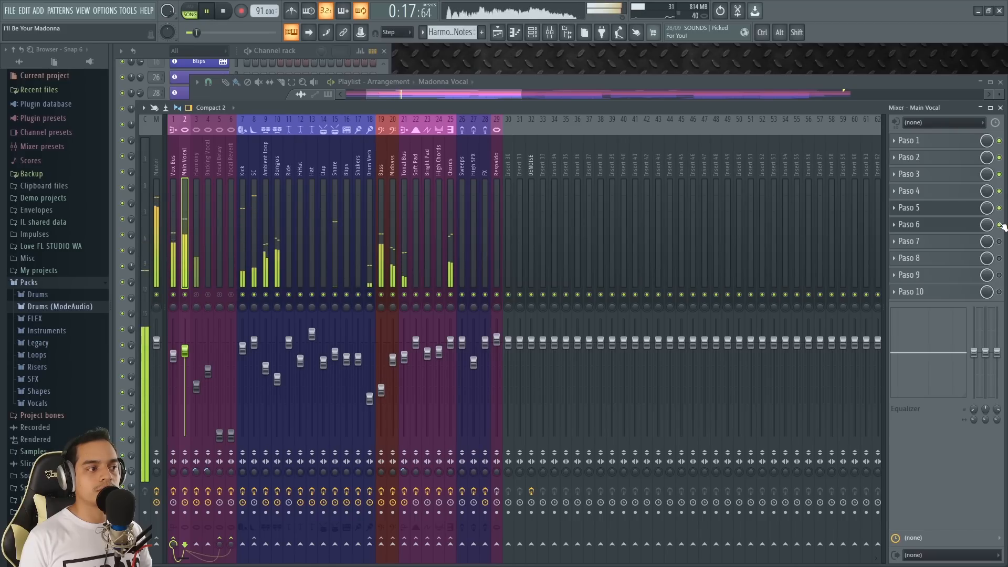
{"action": "key", "text": "space"}
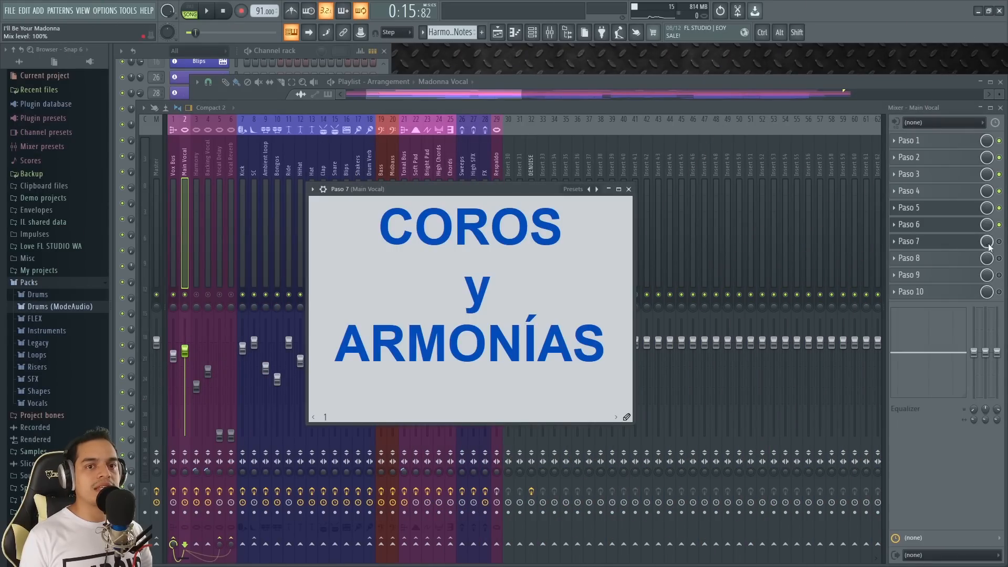
- Enable Paso 7 for choirs and harmonies and unmute the Harmony, Backing Vocal, Vocal Delay and Vocal Reverb mixer tracks
{"action": "left_click", "coordinate": [929, 247]}
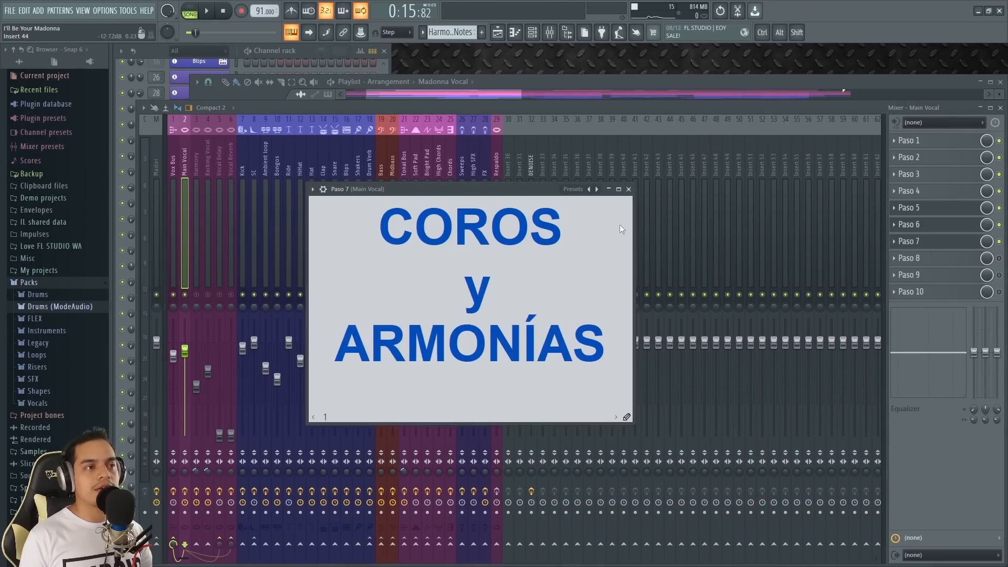
{"action": "left_click_drag", "start_coordinate": [495, 200], "coordinate": [531, 193]}
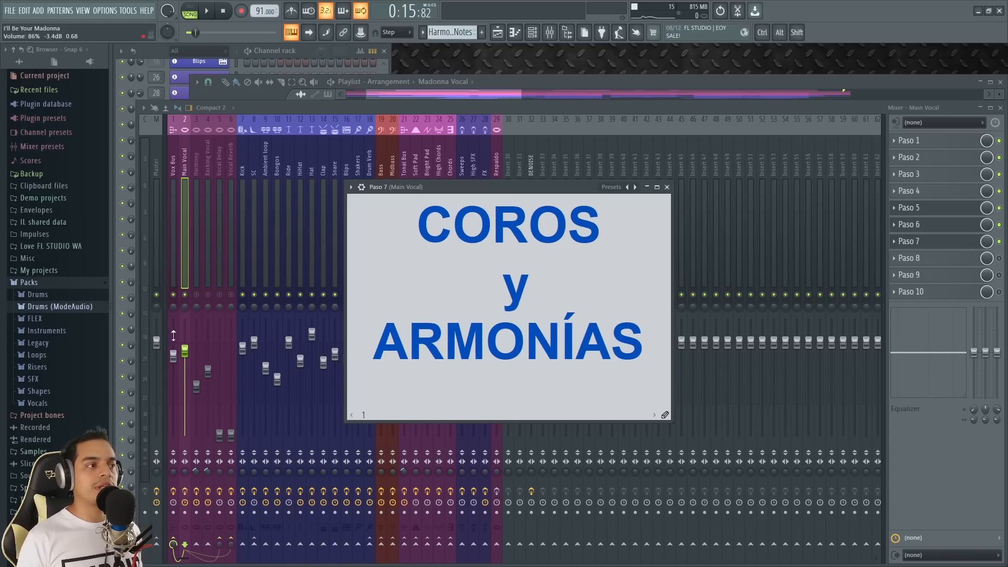
{"action": "left_click", "coordinate": [196, 294]}
{"action": "left_click", "coordinate": [208, 295]}
{"action": "left_click", "coordinate": [219, 294]}
{"action": "left_click", "coordinate": [231, 295]}
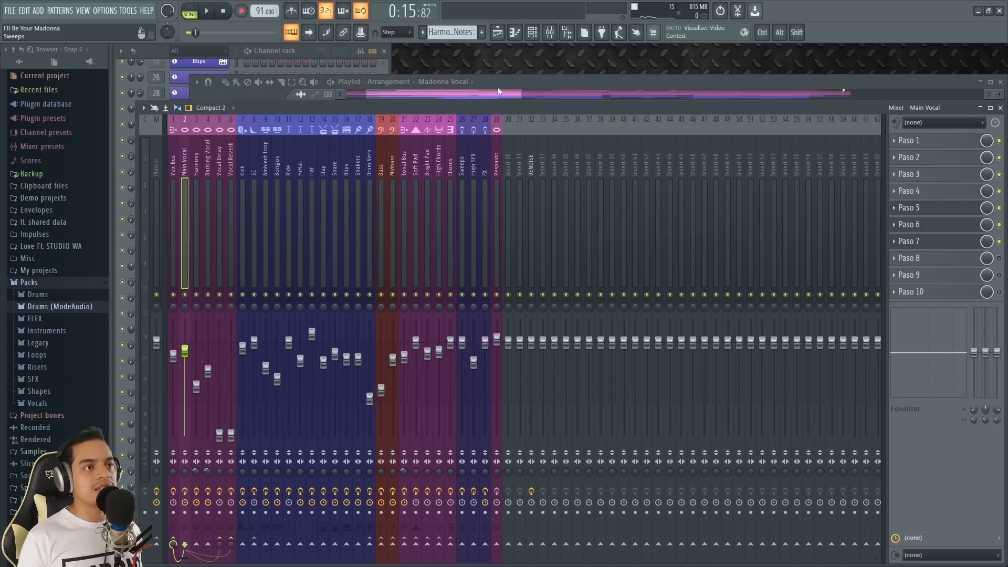
- Mute the Harmony track in the playlist and listen to the passage from bar 7 without it
{"action": "left_click", "coordinate": [509, 84]}
{"action": "left_click", "coordinate": [324, 143]}
{"action": "left_click", "coordinate": [324, 143]}
{"action": "left_click", "coordinate": [324, 172]}
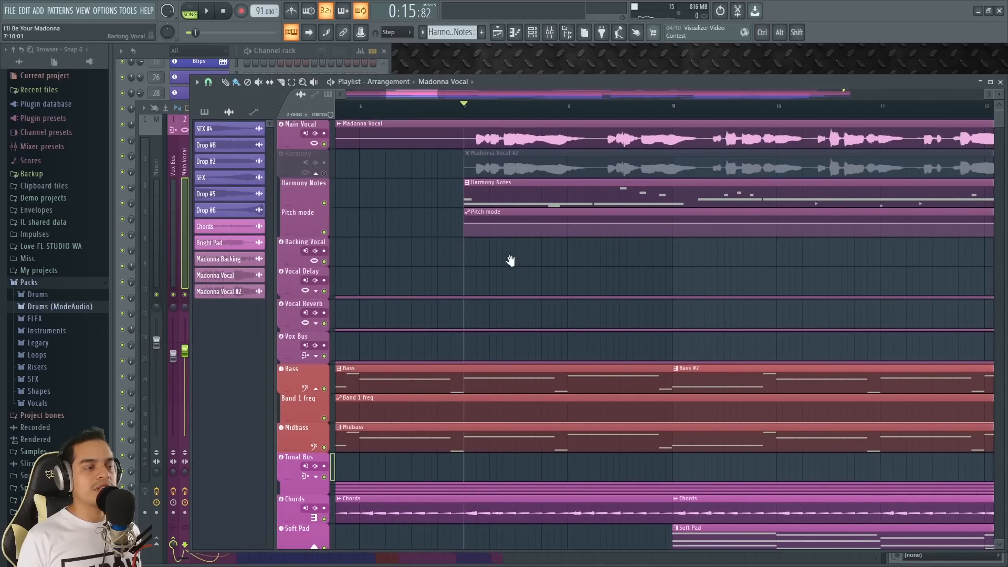
{"action": "key", "text": "space"}
{"action": "key", "text": "F9"}
{"action": "key", "text": "space"}
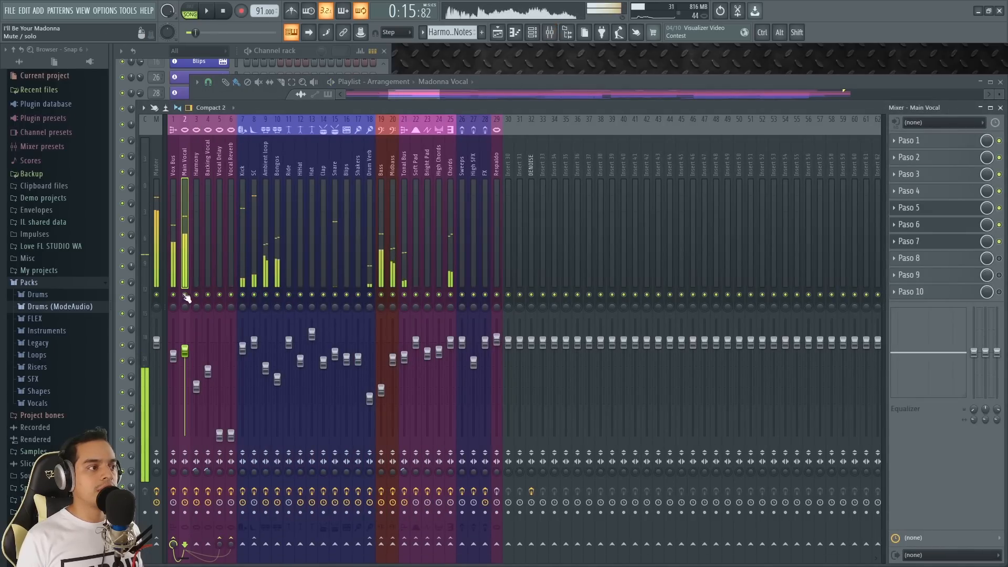
- Solo the Main Vocal in the mixer, then silence Vocal Delay and Vocal Reverb and activate Harmony and Backing Vocal
{"action": "left_click", "coordinate": [184, 295], "text": "ctrl"}
{"action": "left_click", "coordinate": [220, 295]}
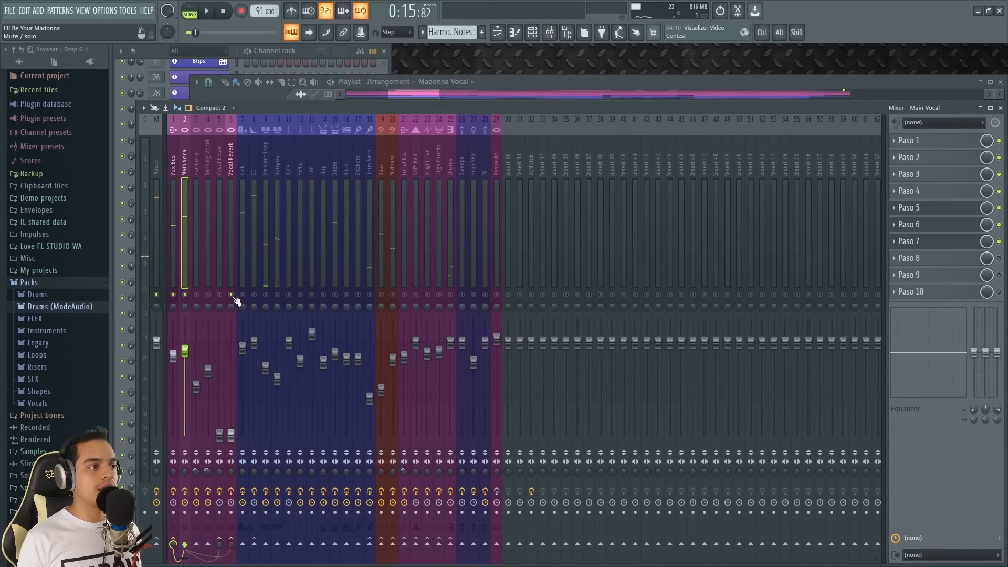
{"action": "left_click", "coordinate": [231, 295]}
{"action": "left_click", "coordinate": [196, 295]}
{"action": "left_click", "coordinate": [208, 295]}
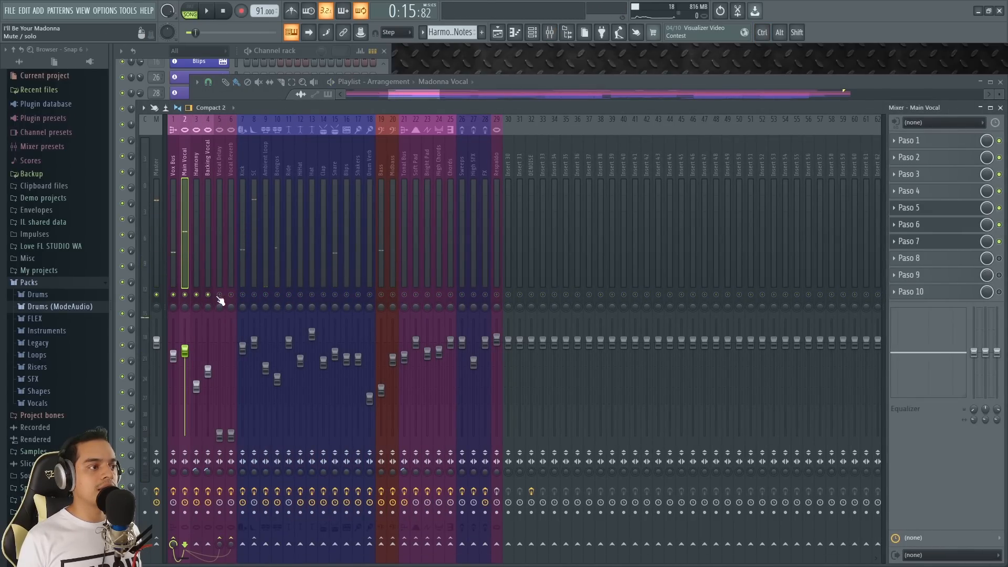
- Listen to the Main Vocal alone, then mute it in the playlist, unmute Harmony and play the harmony alone from bar 7
{"action": "left_click", "coordinate": [518, 80]}
{"action": "key", "text": "space"}
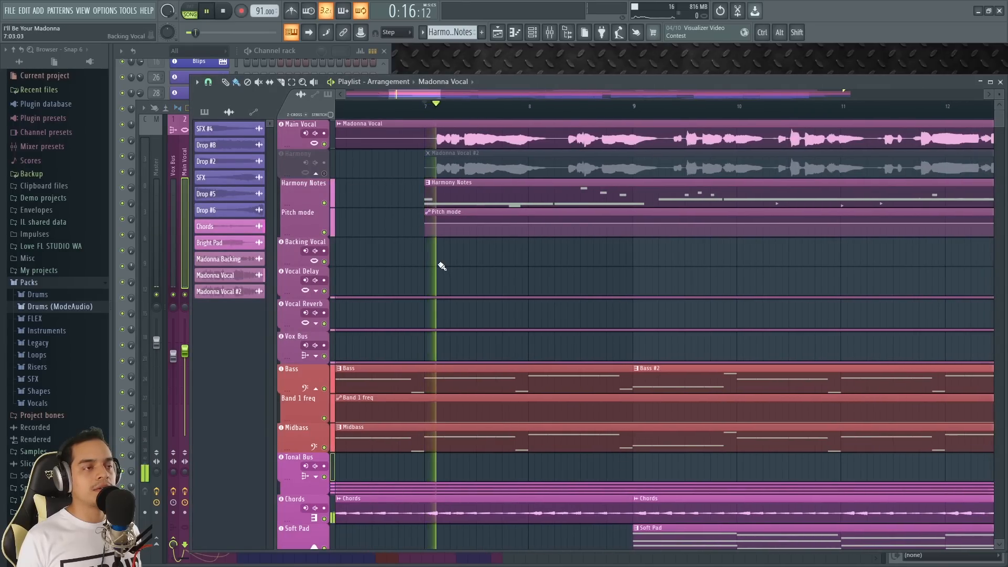
{"action": "left_click", "coordinate": [324, 143]}
{"action": "key", "text": "space"}
{"action": "left_click", "coordinate": [324, 173]}
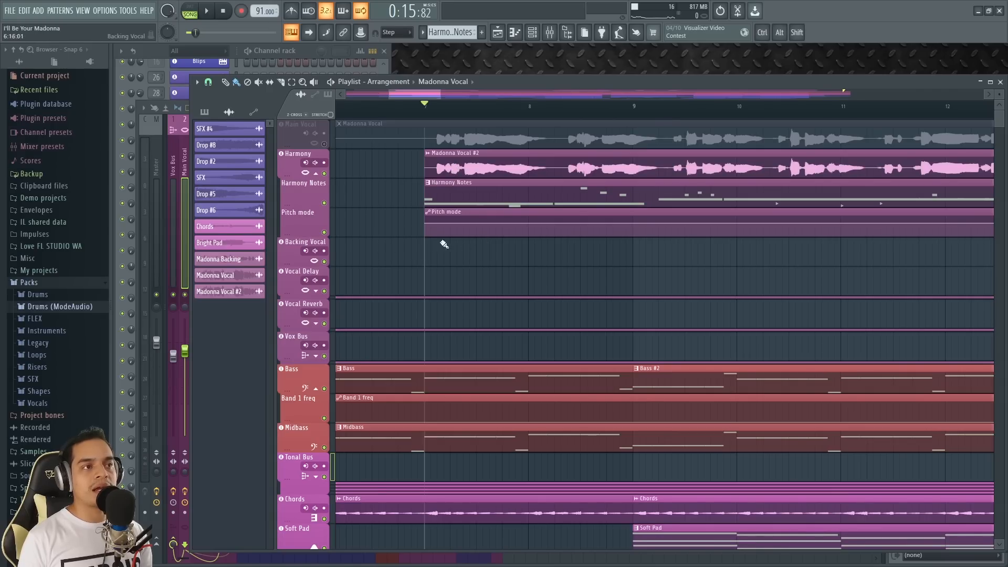
{"action": "key", "text": "space"}
{"action": "key", "text": "F9"}
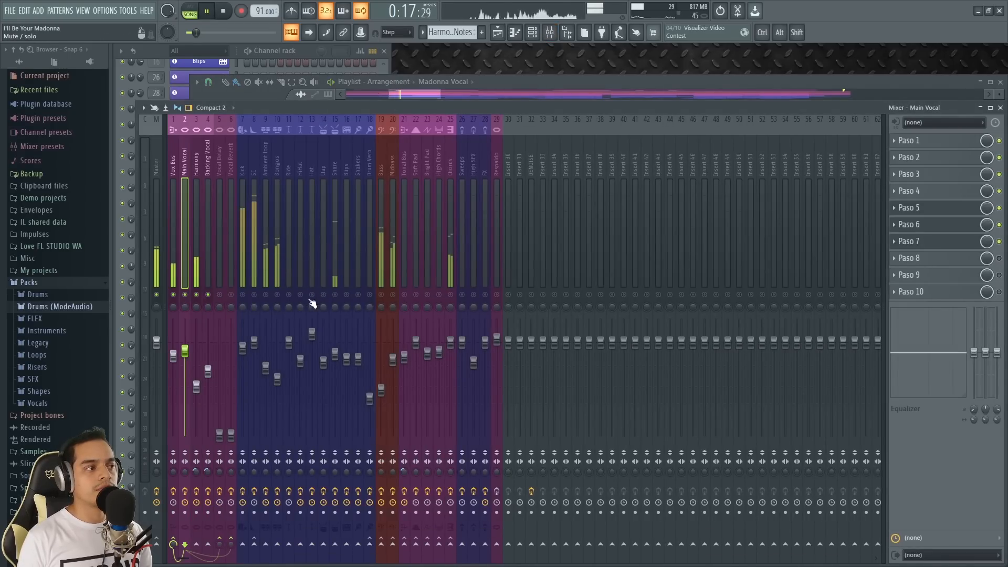
{"action": "left_click", "coordinate": [522, 79]}
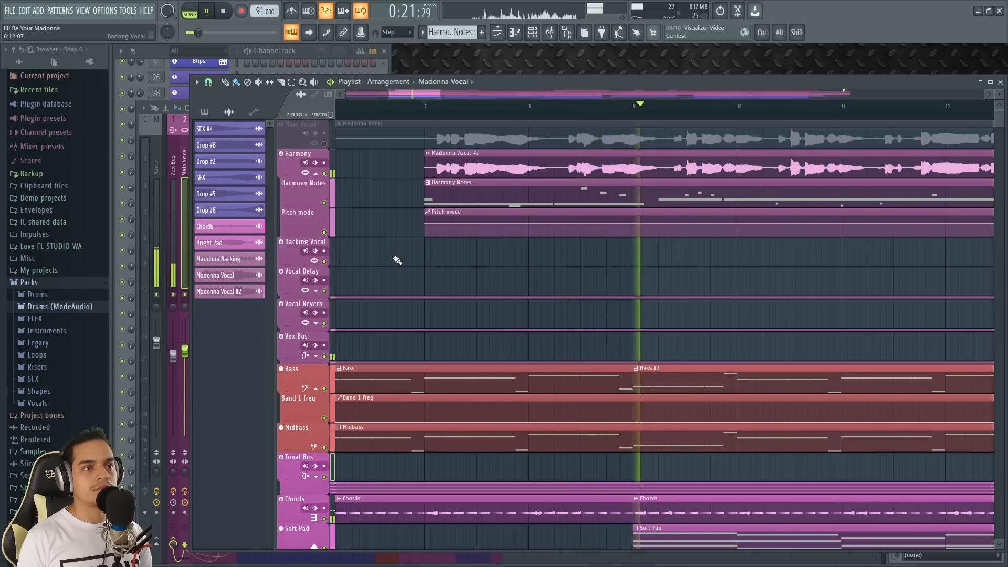
{"action": "key", "text": "space"}
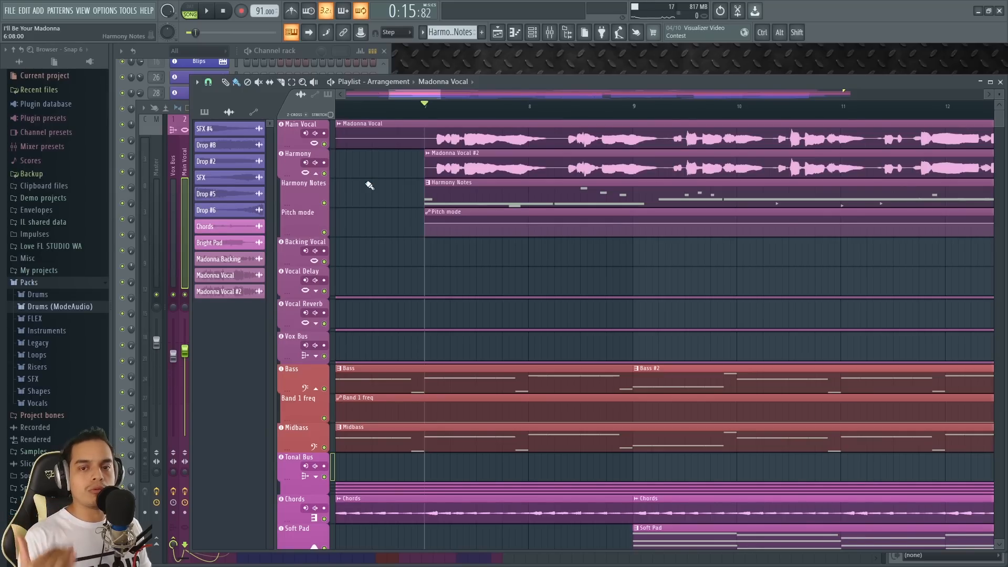
- Play the passage from bar 7 with Main Vocal and Harmony together and watch their levels in the mixer
{"action": "key", "text": "F9"}
{"action": "key", "text": "space"}
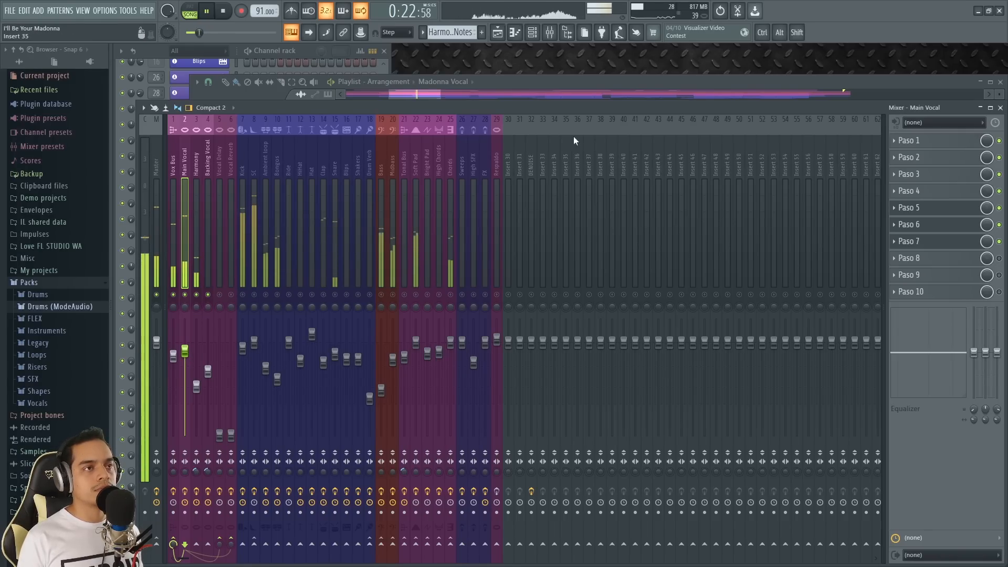
{"action": "left_click", "coordinate": [578, 84]}
{"action": "key", "text": "space"}
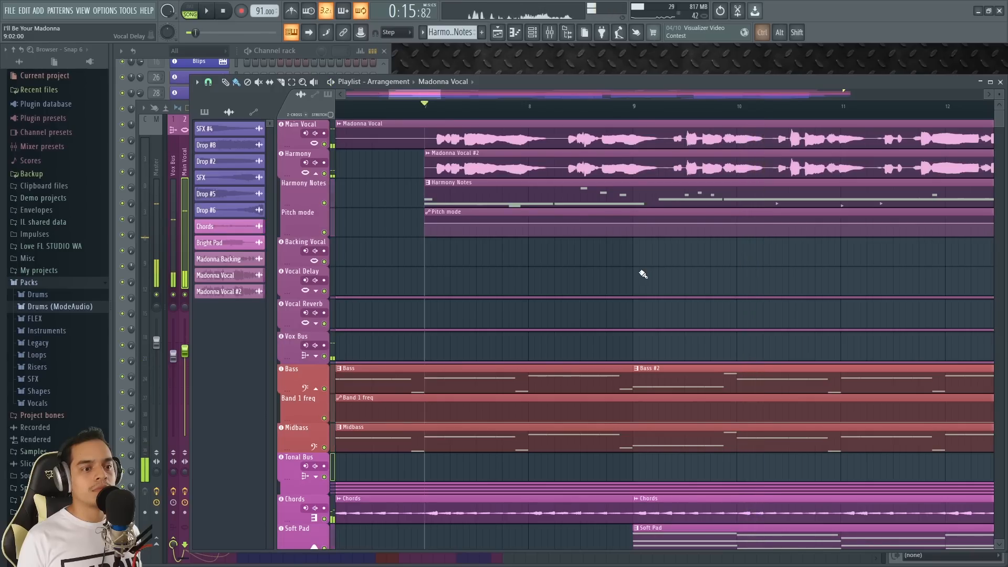
- Find the Backing Vocal phrases around bars 28 to 30 in the playlist and play the song from bar 28
{"action": "scroll", "coordinate": [674, 275], "scroll_direction": "right", "scroll_amount": 6}
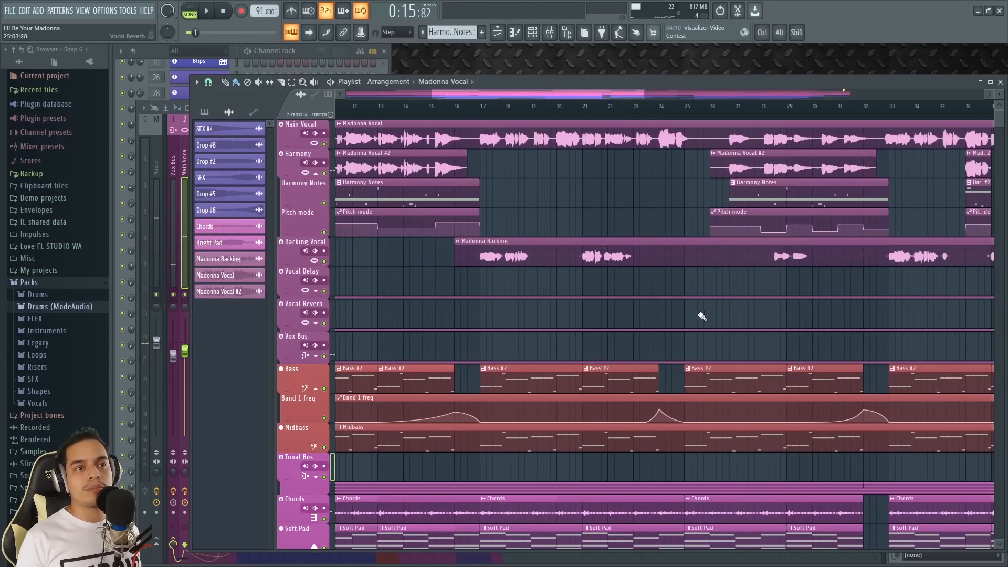
{"action": "scroll", "coordinate": [734, 285], "scroll_direction": "up", "scroll_amount": 5}
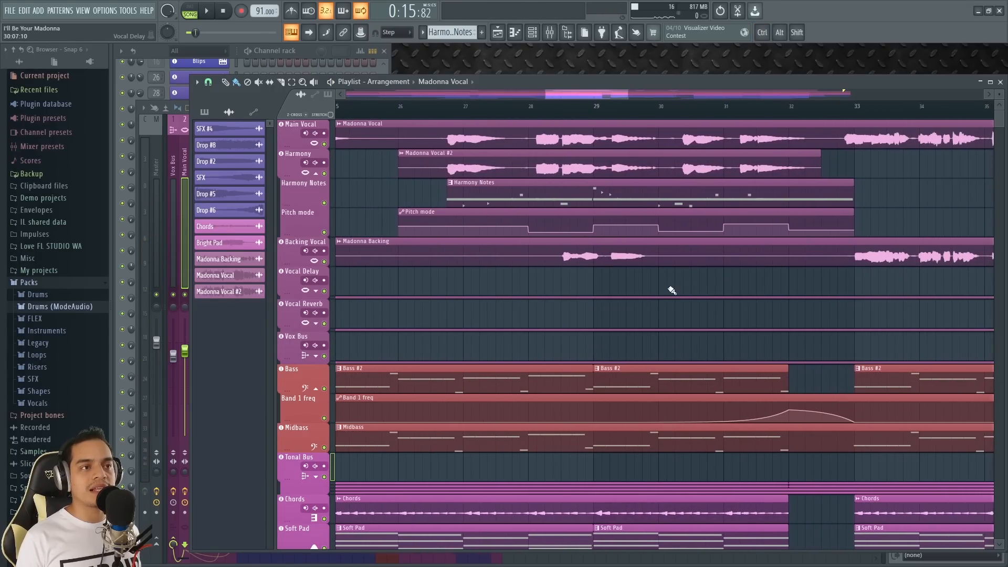
{"action": "scroll", "coordinate": [613, 285], "scroll_direction": "up", "scroll_amount": 1}
{"action": "left_click", "coordinate": [476, 108]}
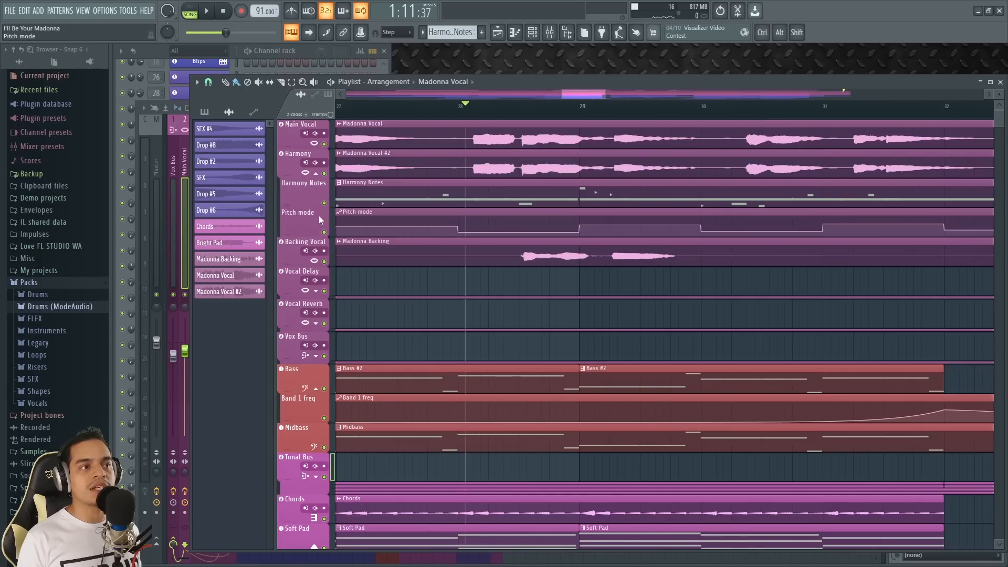
{"action": "key", "text": "space"}
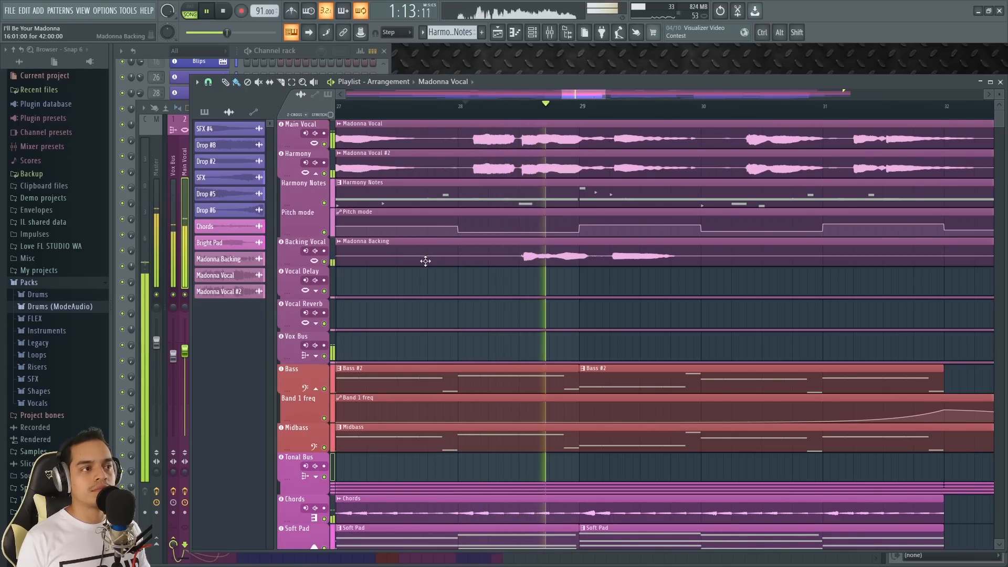
{"action": "key", "text": "F9"}
{"action": "key", "text": "space"}
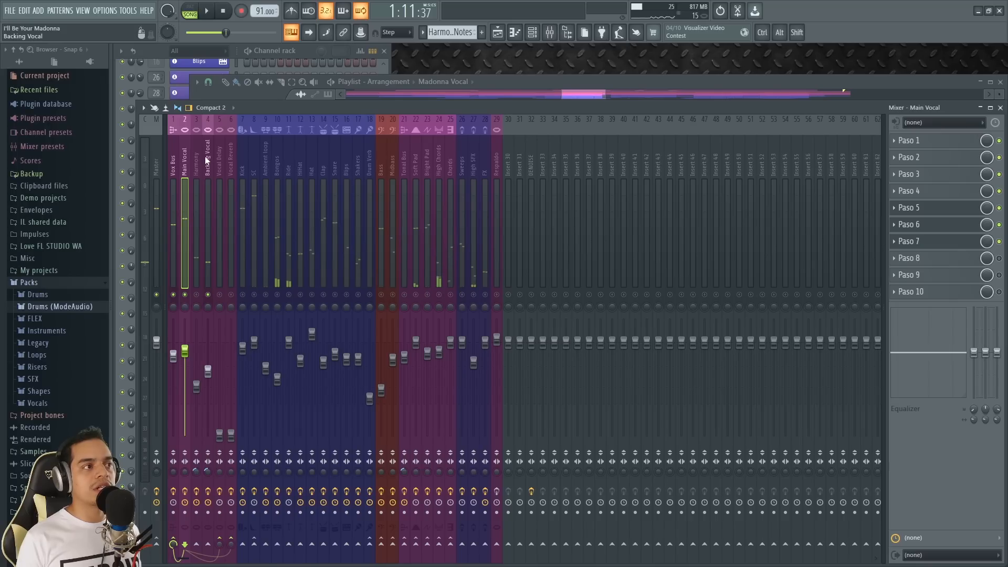
- Replay the passage from bar 28, toggling the Main Vocal in the mixer to compare it with the supporting voices
{"action": "key", "text": "space"}
{"action": "left_click", "coordinate": [185, 294]}
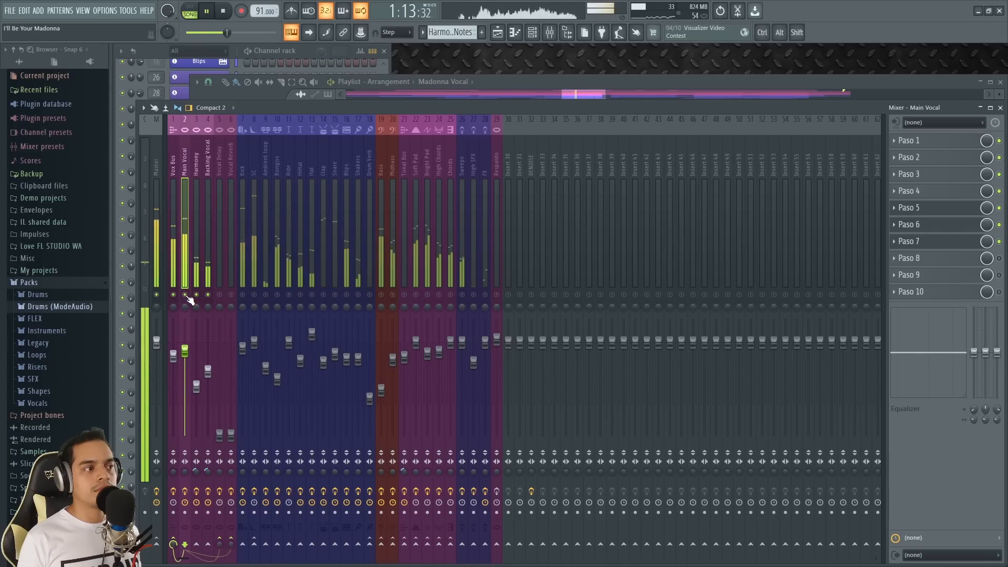
{"action": "left_click", "coordinate": [554, 98]}
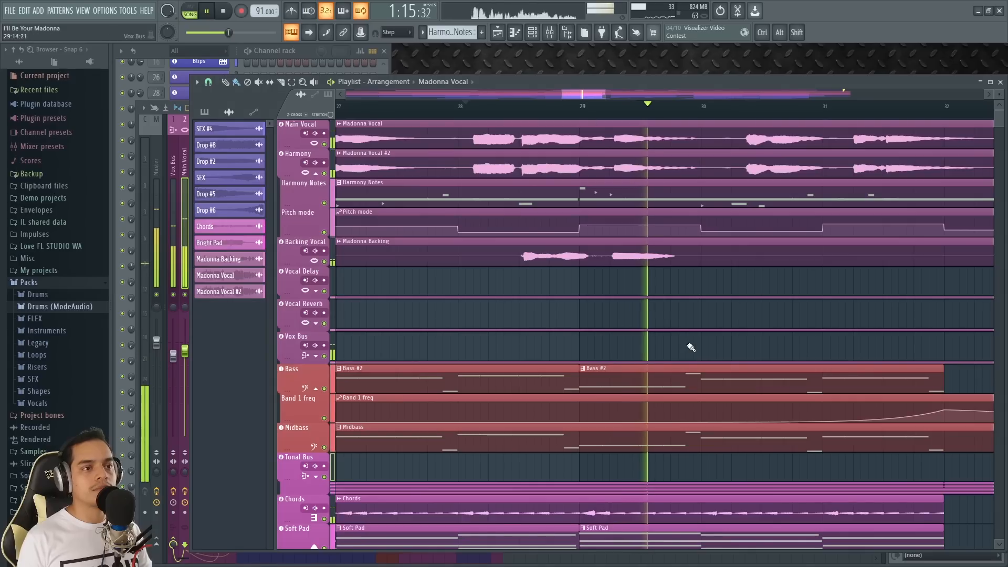
{"action": "key", "text": "space"}
- Examine how the harmony and backing clips are spread over the arrangement, and check the Backing Vocal's panning and effects in the mixer
{"action": "scroll", "coordinate": [709, 281], "scroll_direction": "down", "scroll_amount": 5}
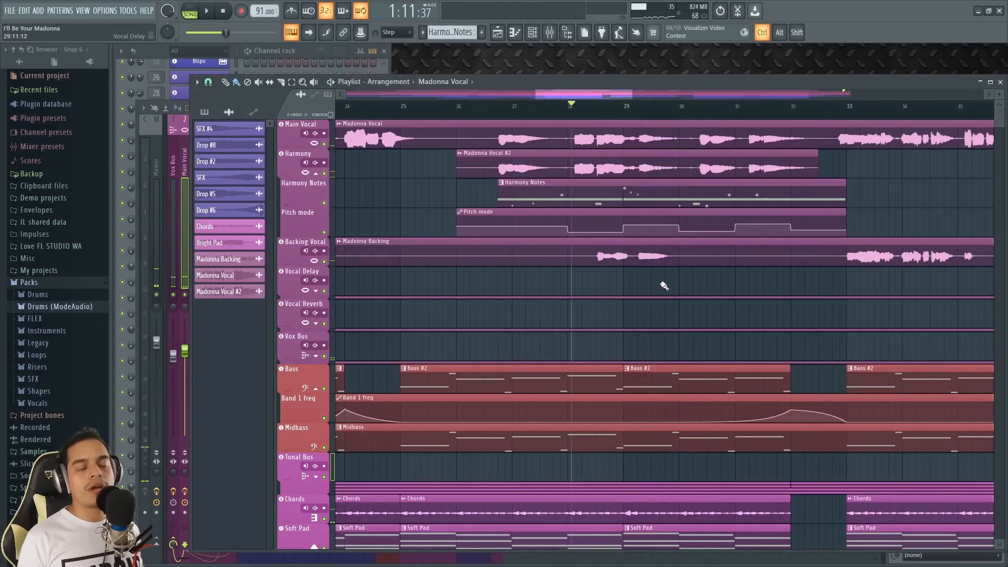
{"action": "scroll", "coordinate": [680, 289], "scroll_direction": "up", "scroll_amount": 3}
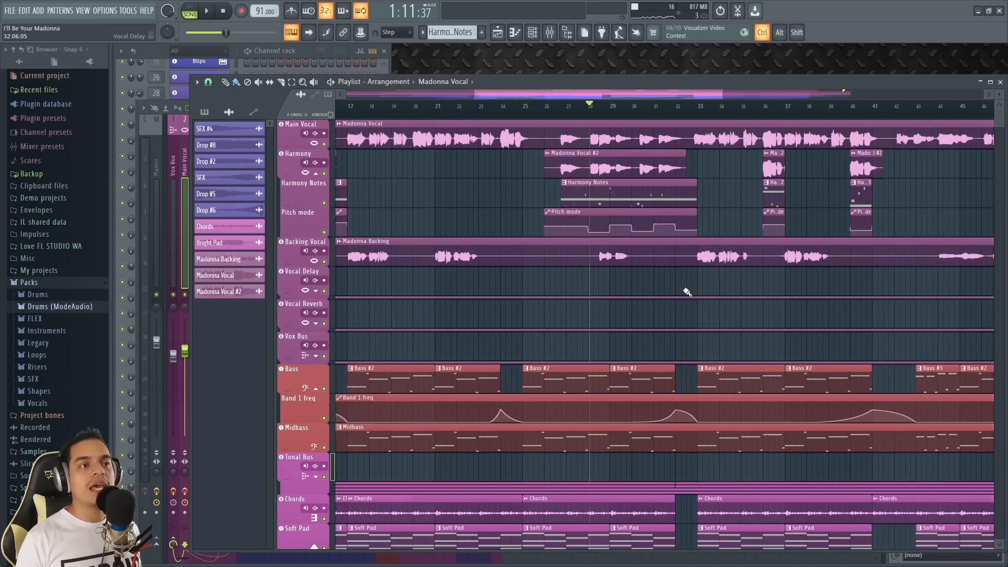
{"action": "scroll", "coordinate": [627, 281], "scroll_direction": "down", "scroll_amount": 3}
{"action": "key", "text": "F9"}
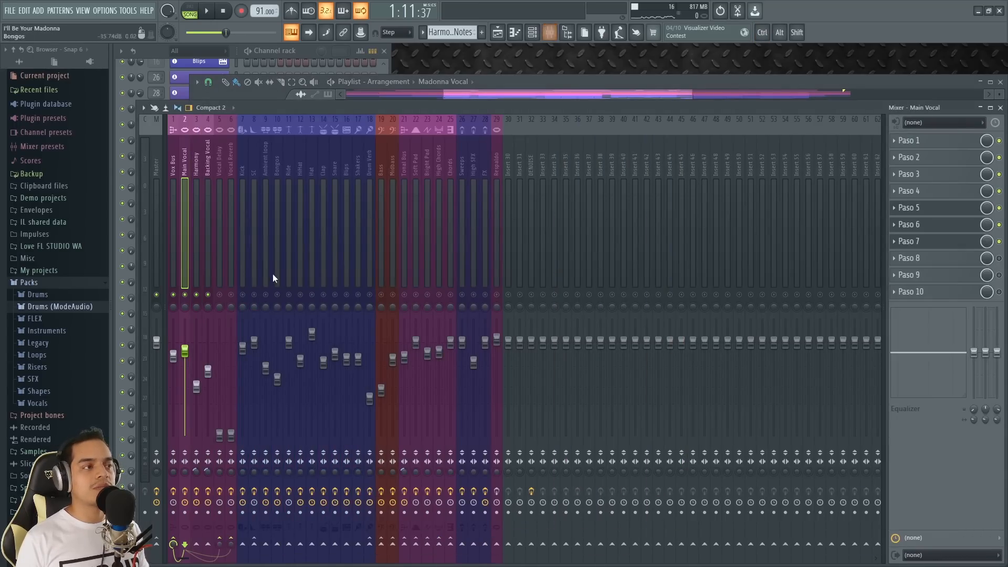
{"action": "left_click", "coordinate": [207, 308]}
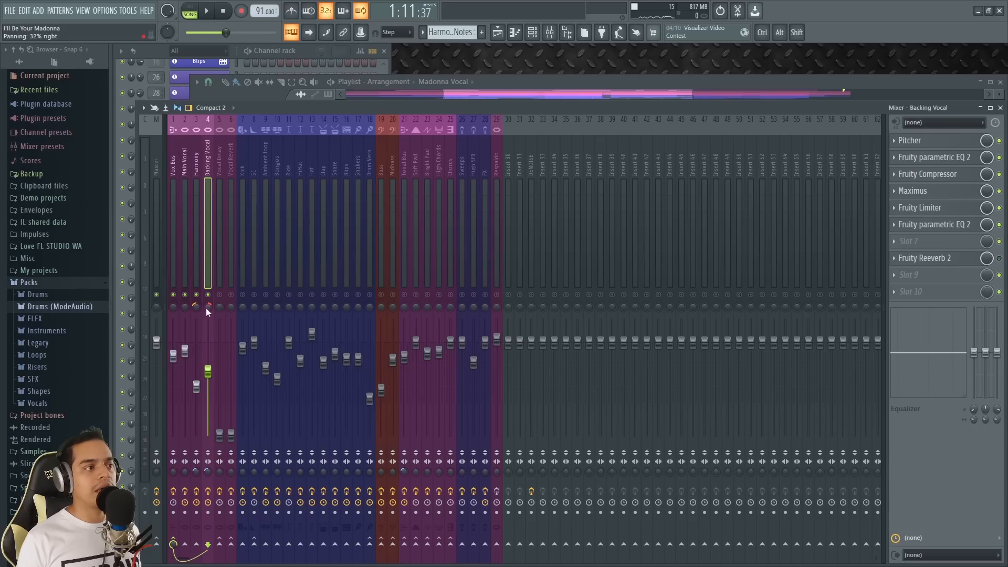
- Inspect the Pitch Shifter settings on the Harmony mixer track, close the plugin window and go back to the playlist
{"action": "left_click", "coordinate": [201, 156]}
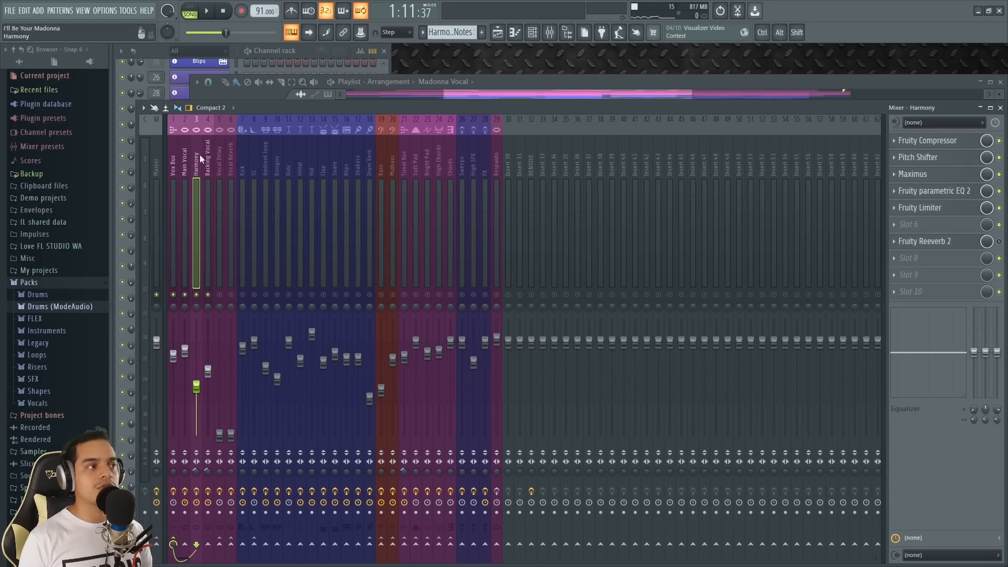
{"action": "left_click", "coordinate": [920, 163]}
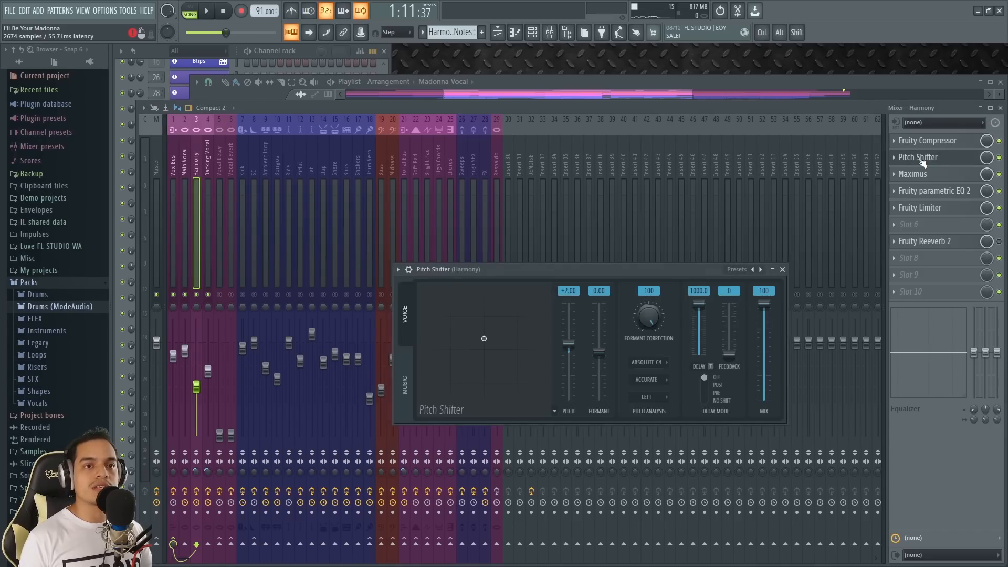
{"action": "left_click", "coordinate": [778, 270]}
{"action": "left_click", "coordinate": [774, 79]}
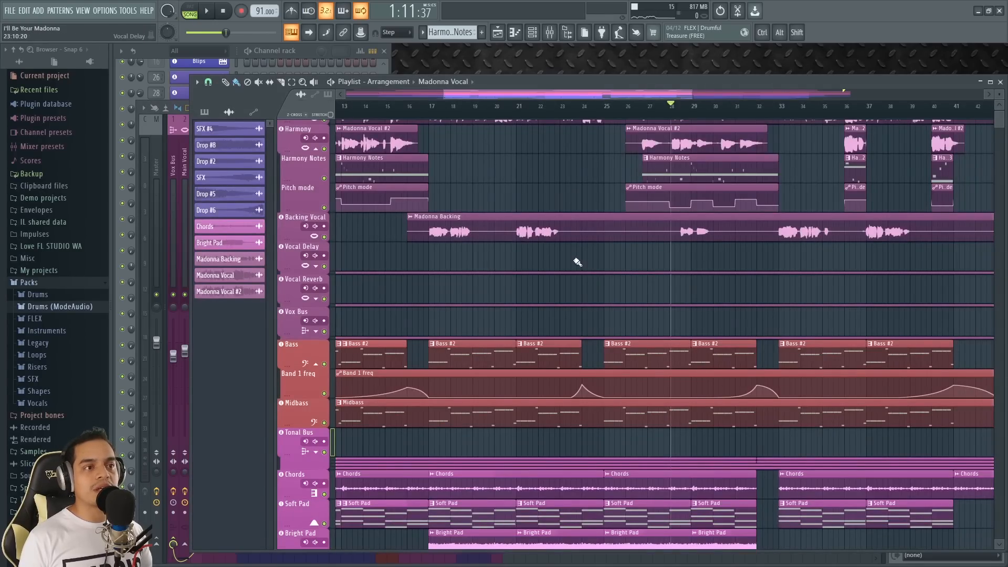
- Play the song from bar 28 in the mixer, muting and unmuting Harmony and Backing Vocal to compare them with the Main Vocal
{"action": "scroll", "coordinate": [613, 278], "scroll_direction": "down", "scroll_amount": 2}
{"action": "scroll", "coordinate": [612, 360], "scroll_direction": "up", "scroll_amount": 1}
{"action": "scroll", "coordinate": [612, 360], "scroll_direction": "down", "scroll_amount": 2}
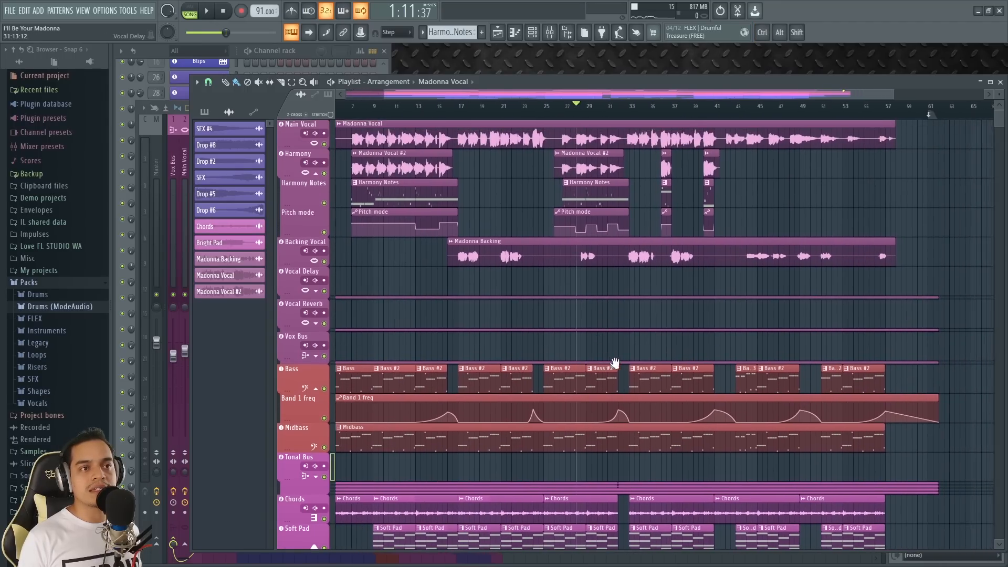
{"action": "scroll", "coordinate": [572, 257], "scroll_direction": "up", "scroll_amount": 3}
{"action": "key", "text": "F9"}
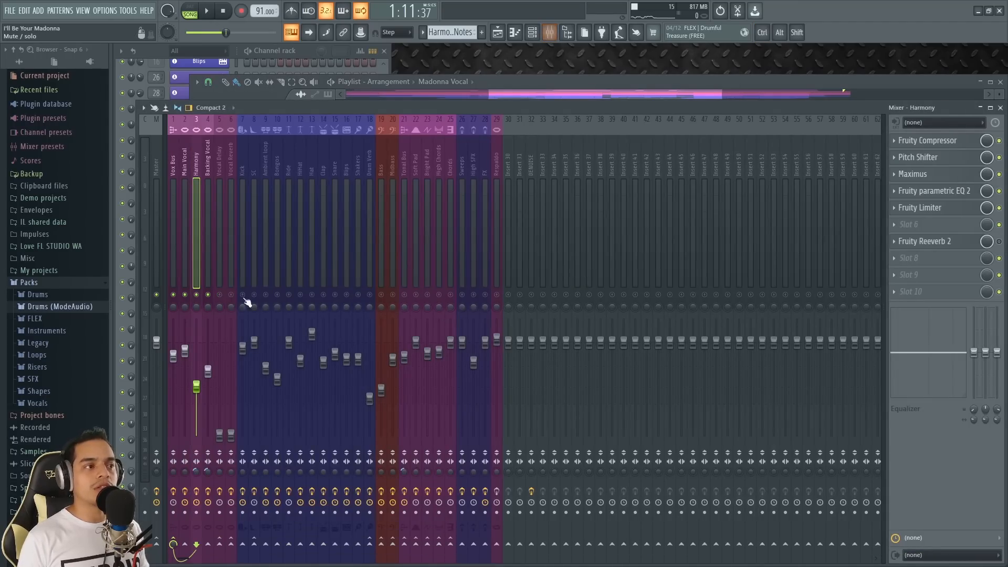
{"action": "key", "text": "space"}
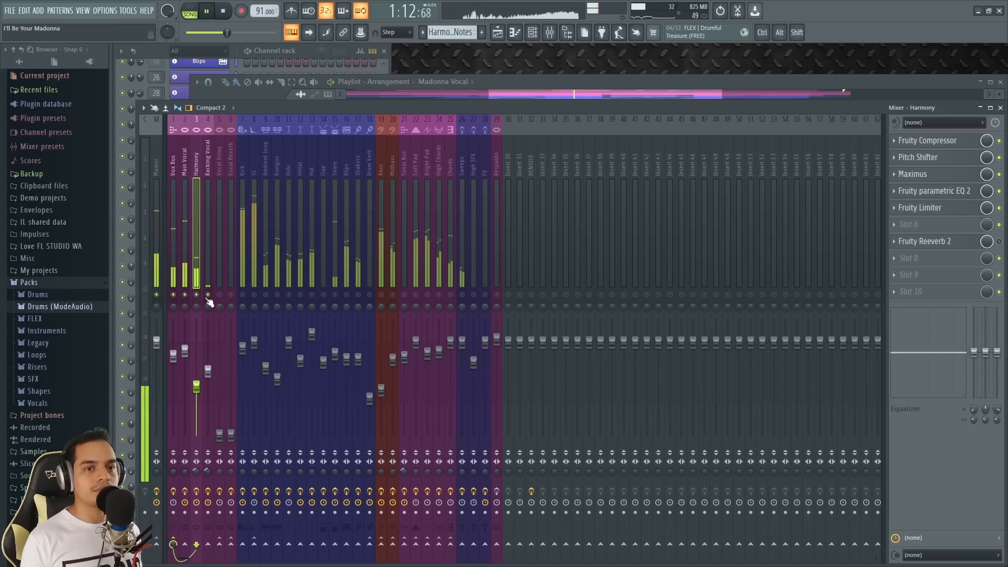
{"action": "left_click", "coordinate": [187, 220]}
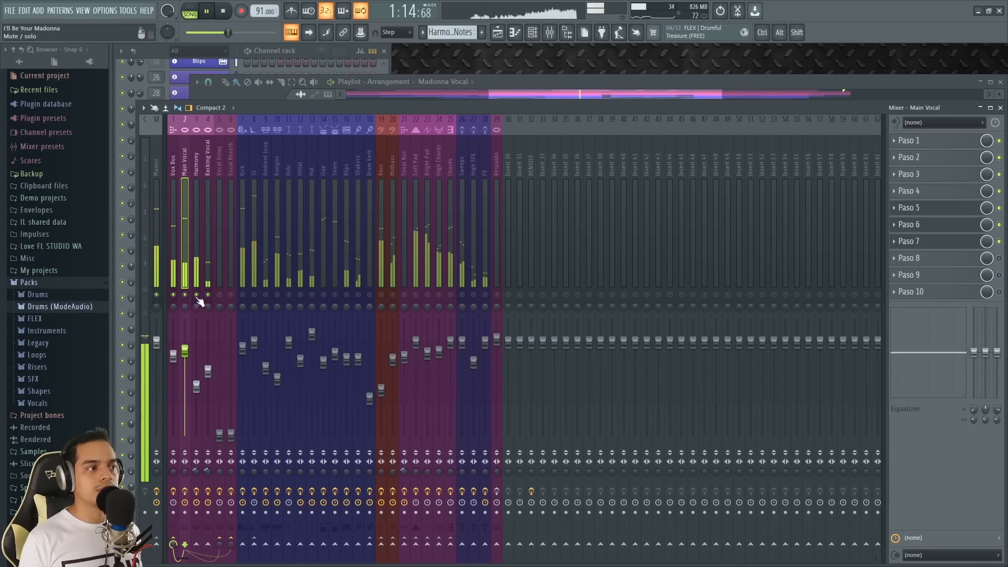
{"action": "left_click_drag", "start_coordinate": [198, 295], "coordinate": [208, 296]}
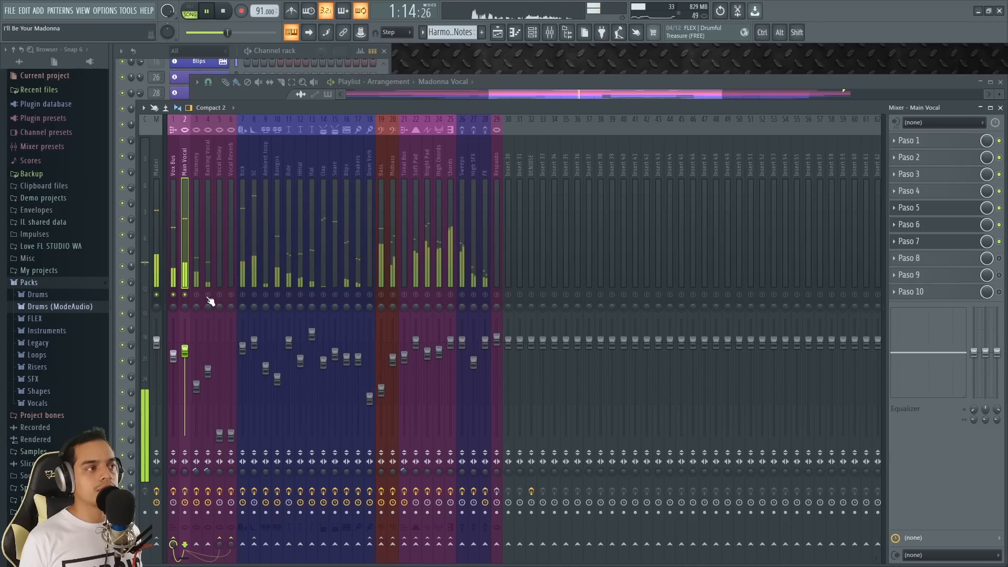
{"action": "left_click_drag", "start_coordinate": [208, 296], "coordinate": [197, 295]}
{"action": "key", "text": "space"}
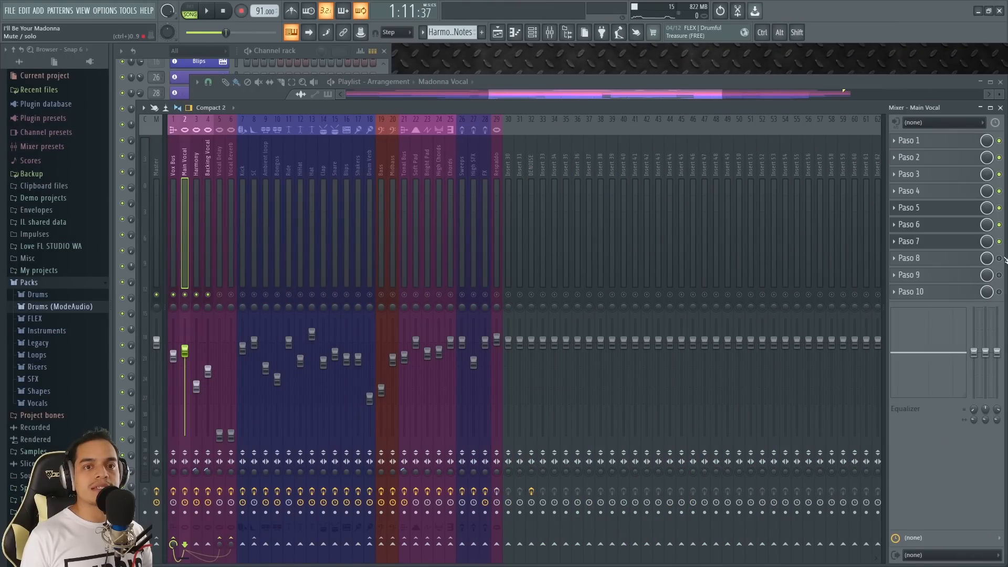
- Enable and open the Paso 8 delay on the Main Vocal, playing it with Harmony and Backing Vocal muted
{"action": "left_click", "coordinate": [958, 260]}
{"action": "left_click_drag", "start_coordinate": [540, 201], "coordinate": [559, 148]}
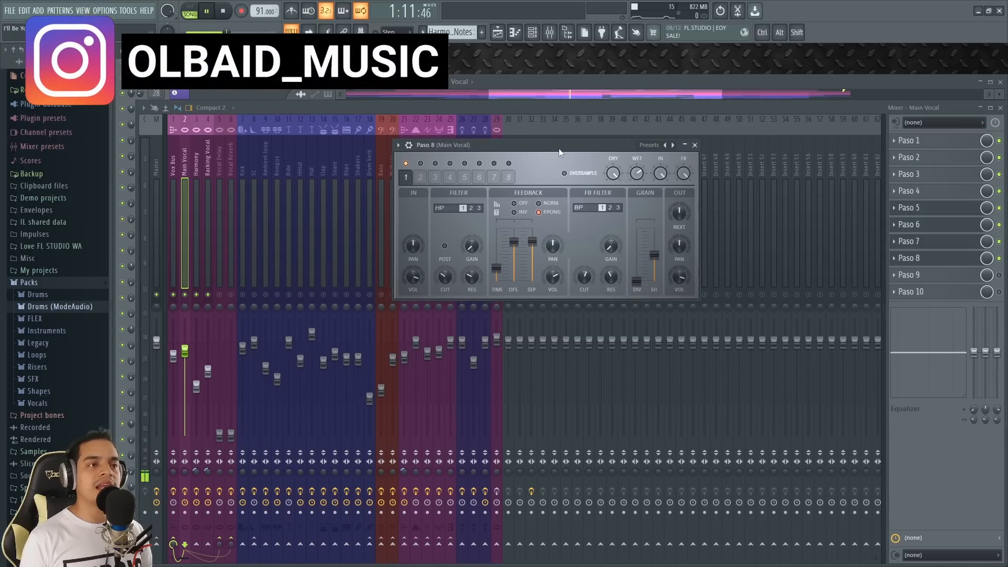
{"action": "key", "text": "space"}
{"action": "left_click", "coordinate": [196, 294]}
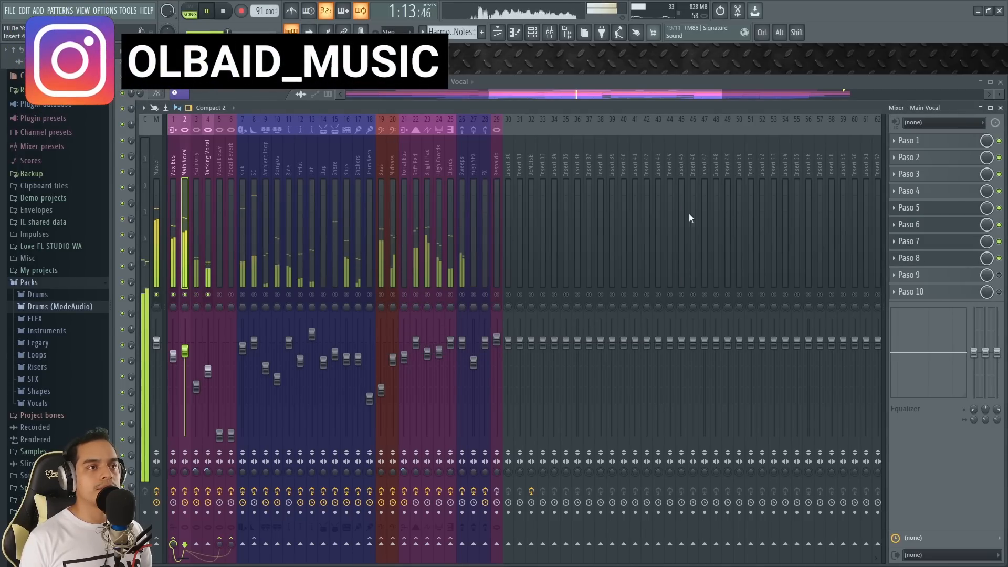
{"action": "key", "text": "space"}
- Examine the feedback, stereo offset and dry/wet settings of the Paso 8 delay and play the Main Vocal through it
{"action": "left_click", "coordinate": [946, 264]}
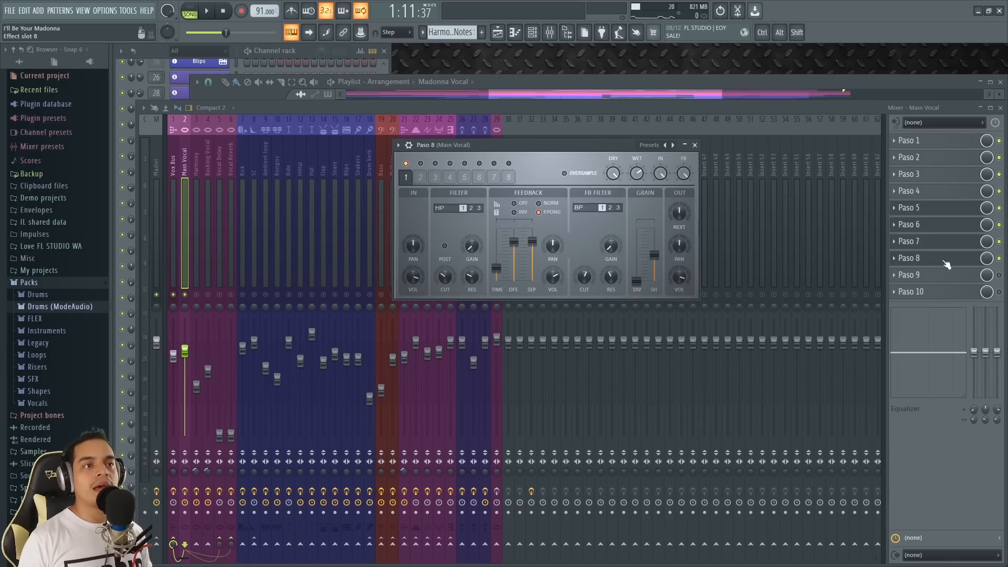
{"action": "left_click_drag", "start_coordinate": [576, 146], "coordinate": [590, 175]}
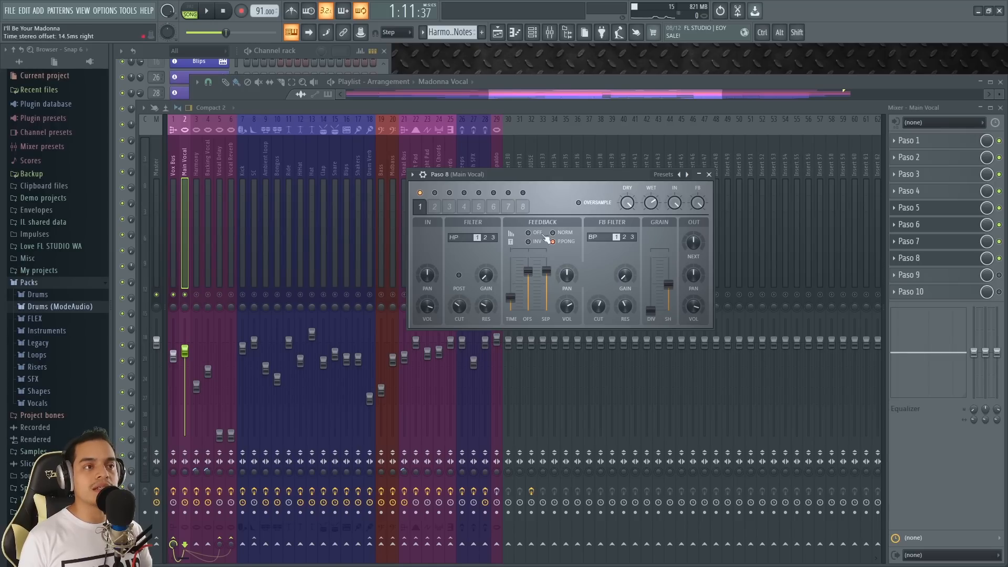
{"action": "mouse_move", "coordinate": [572, 175]}
{"action": "left_mouse_down"}
{"action": "mouse_move", "coordinate": [569, 165]}
{"action": "mouse_move", "coordinate": [563, 173]}
{"action": "left_mouse_up"}
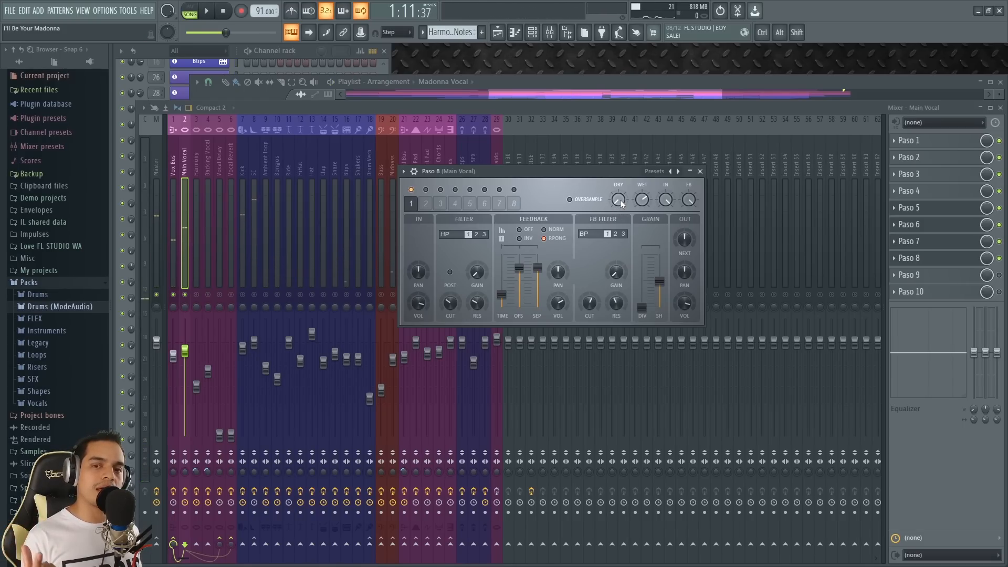
{"action": "key", "text": "space"}
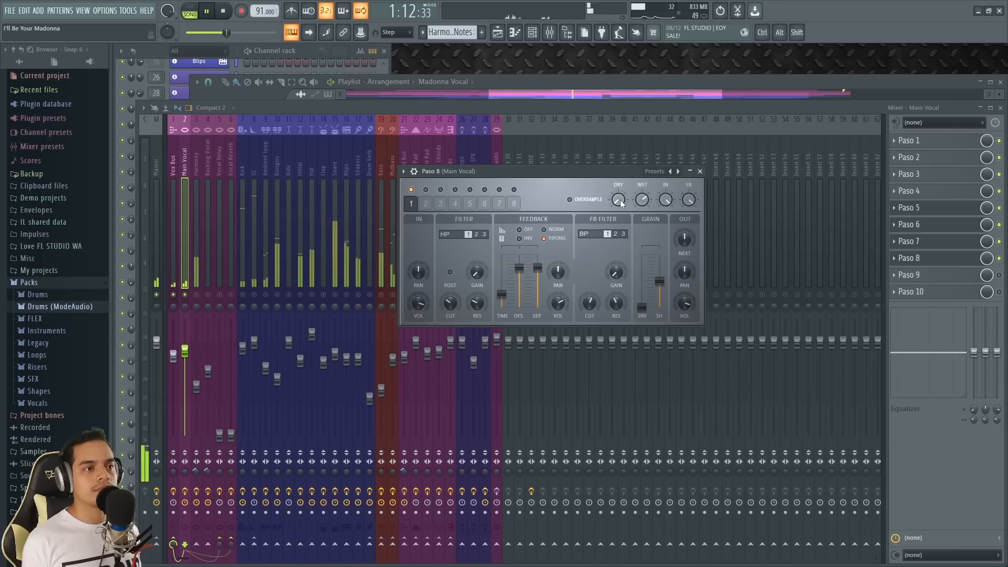
{"action": "key", "text": "space"}
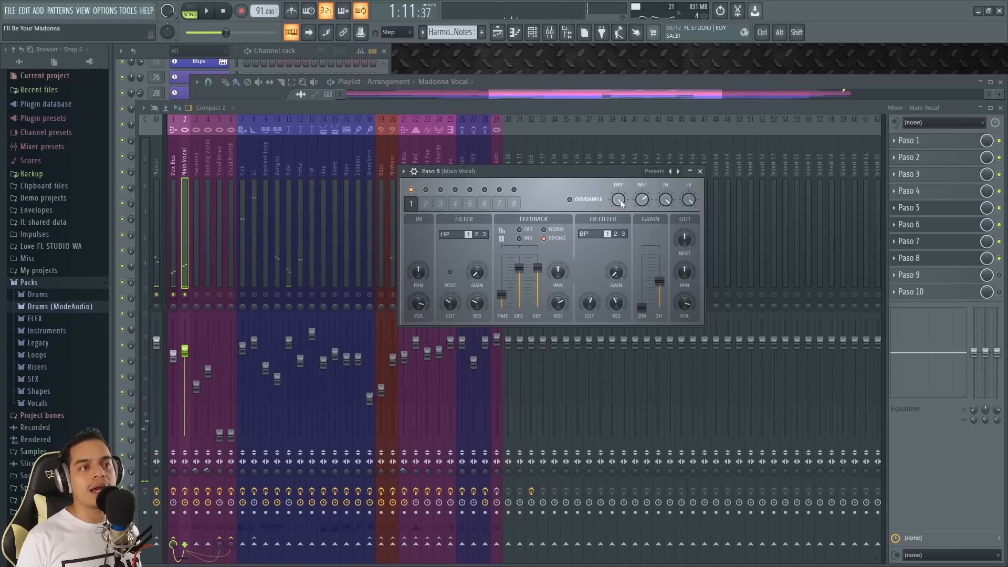
- Audition the Paso 8 delay with both filters off, and restore the high-pass filter and the band-pass feedback filter for another listen
{"action": "left_click_drag", "start_coordinate": [584, 235], "coordinate": [583, 255]}
{"action": "left_click_drag", "start_coordinate": [445, 232], "coordinate": [445, 254]}
{"action": "key", "text": "space"}
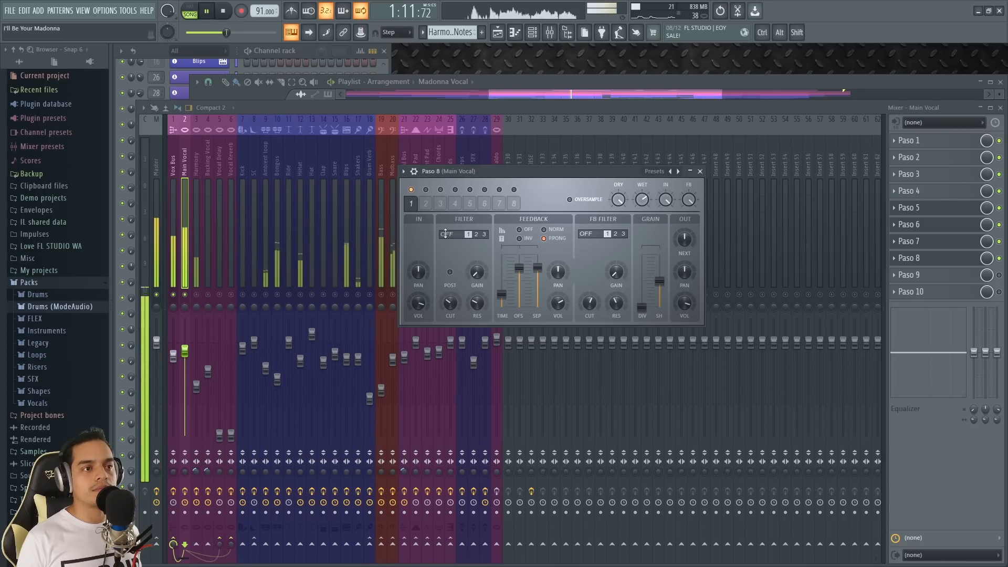
{"action": "key", "text": "space"}
{"action": "left_click_drag", "start_coordinate": [445, 234], "coordinate": [445, 205]}
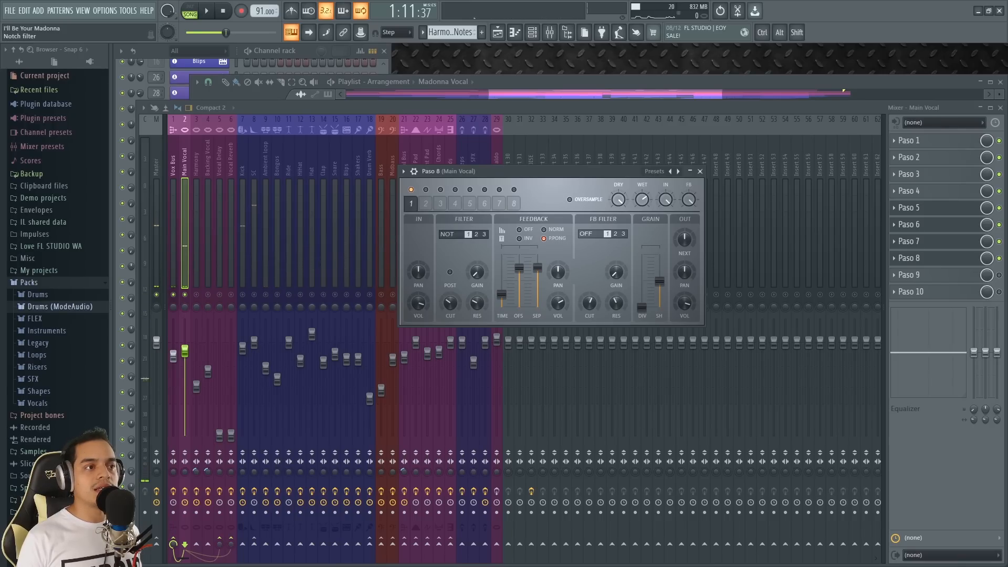
{"action": "left_click_drag", "start_coordinate": [593, 232], "coordinate": [593, 211]}
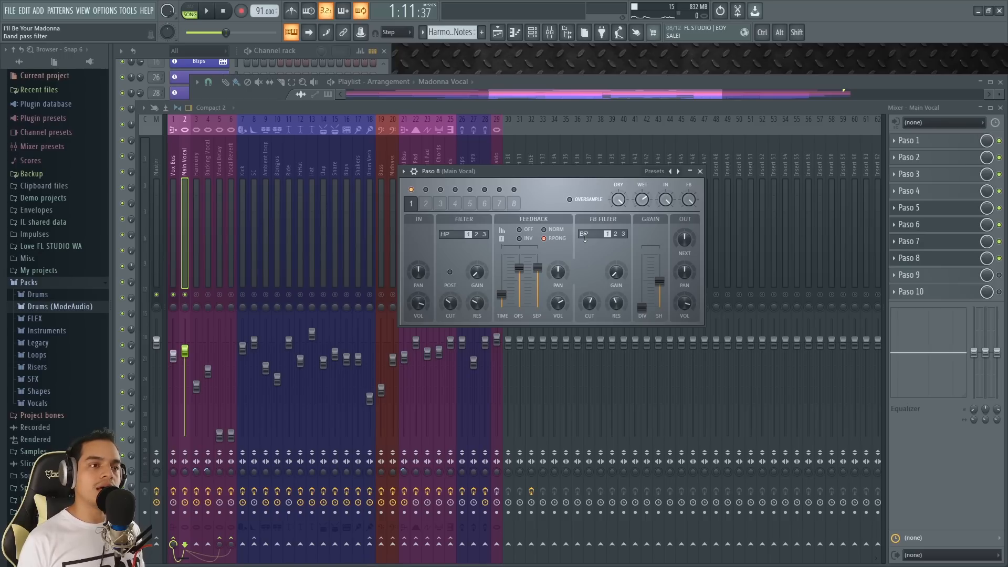
{"action": "left_click_drag", "start_coordinate": [518, 268], "coordinate": [519, 269]}
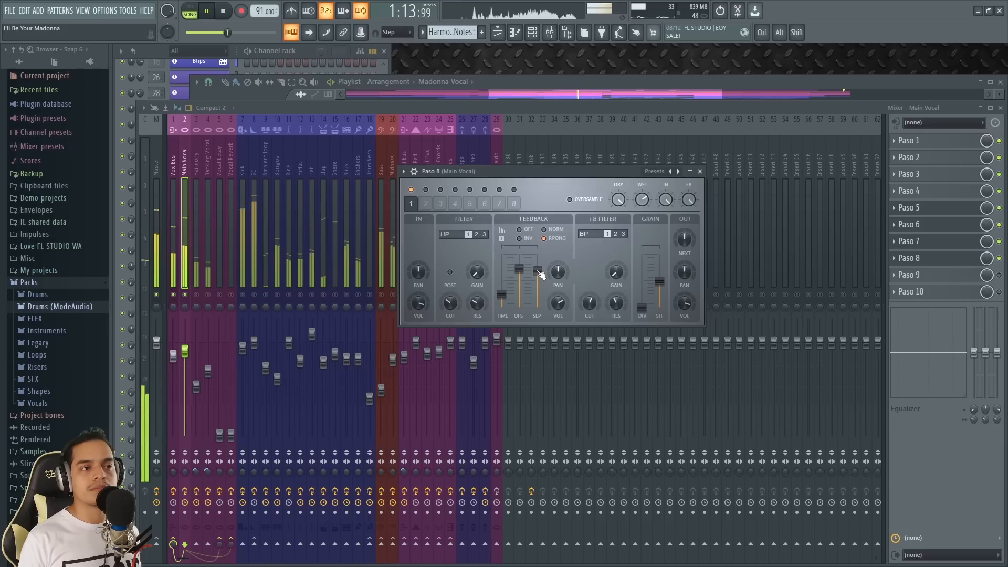
{"action": "key", "text": "space"}
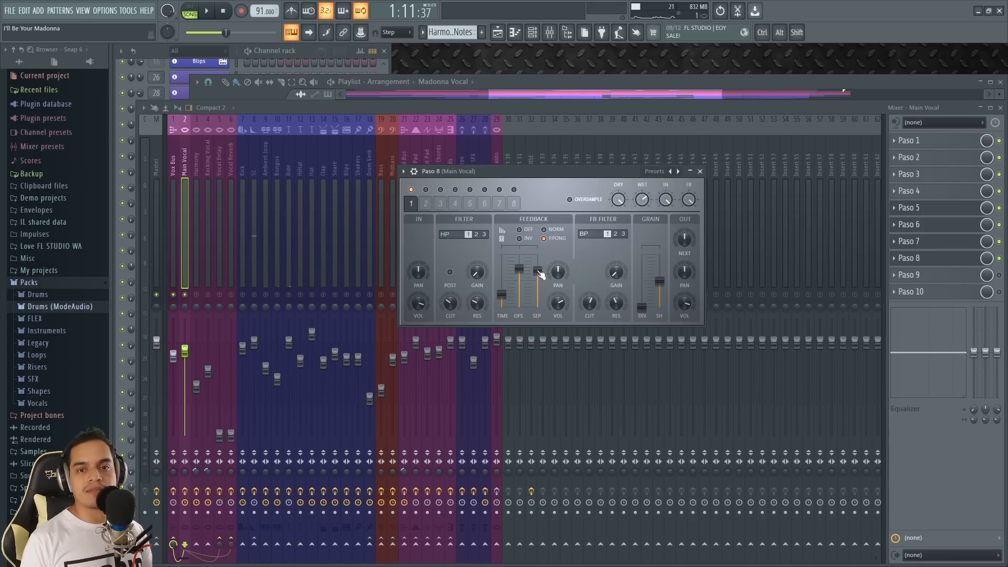
- Enable the Paso 9 reverb on the Main Vocal and open its settings
{"action": "left_click", "coordinate": [924, 275]}
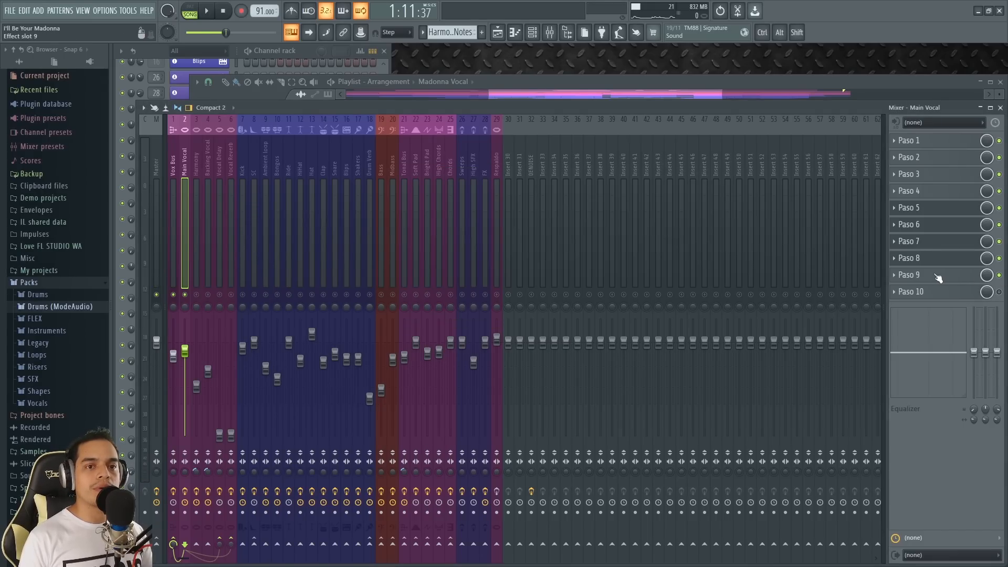
{"action": "left_click_drag", "start_coordinate": [633, 263], "coordinate": [559, 238]}
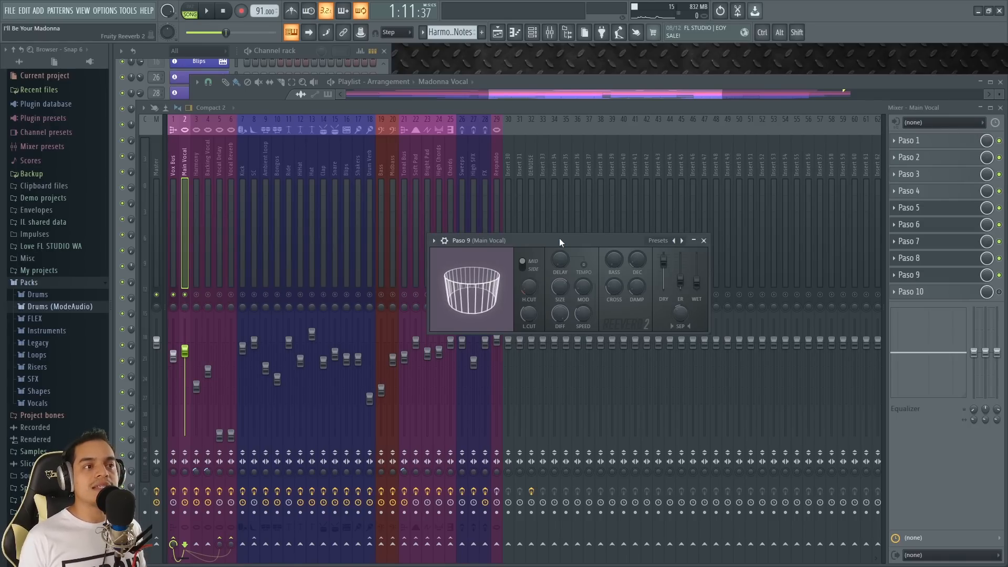
{"action": "mouse_move", "coordinate": [559, 237]}
{"action": "left_mouse_down"}
{"action": "mouse_move", "coordinate": [560, 220]}
{"action": "mouse_move", "coordinate": [556, 231]}
{"action": "left_mouse_up"}
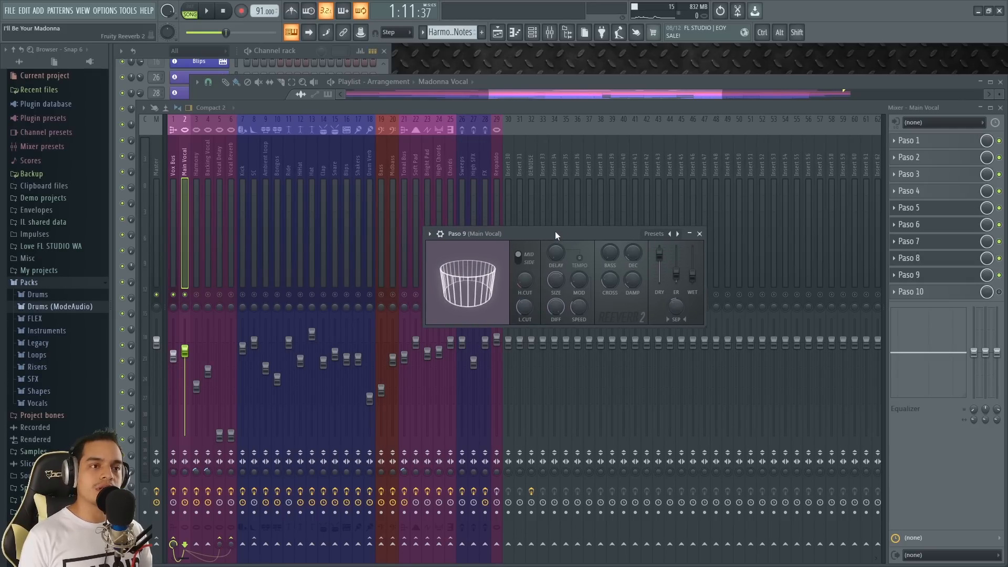
{"action": "left_click_drag", "start_coordinate": [556, 231], "coordinate": [571, 236]}
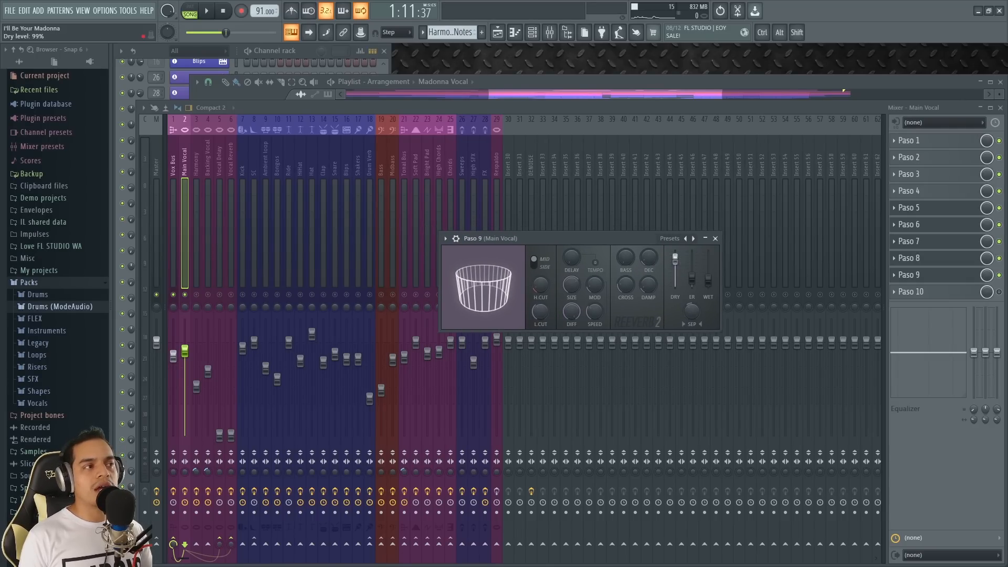
- Audition the Paso 9 reverb with the dry level at 0%, bring the dry signal back and set the wet level to 38%
{"action": "left_click_drag", "start_coordinate": [634, 237], "coordinate": [624, 237]}
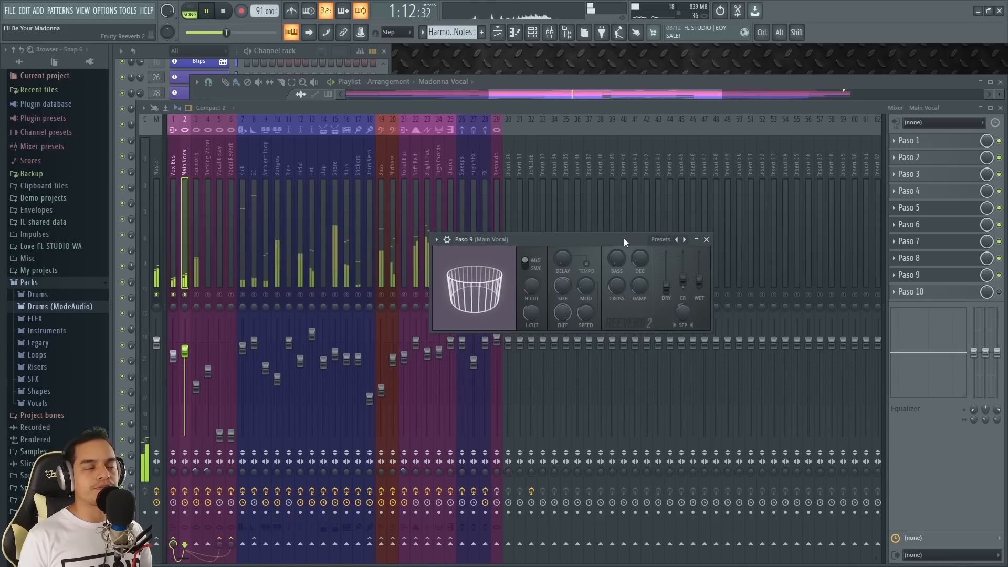
{"action": "left_click_drag", "start_coordinate": [700, 282], "coordinate": [704, 287]}
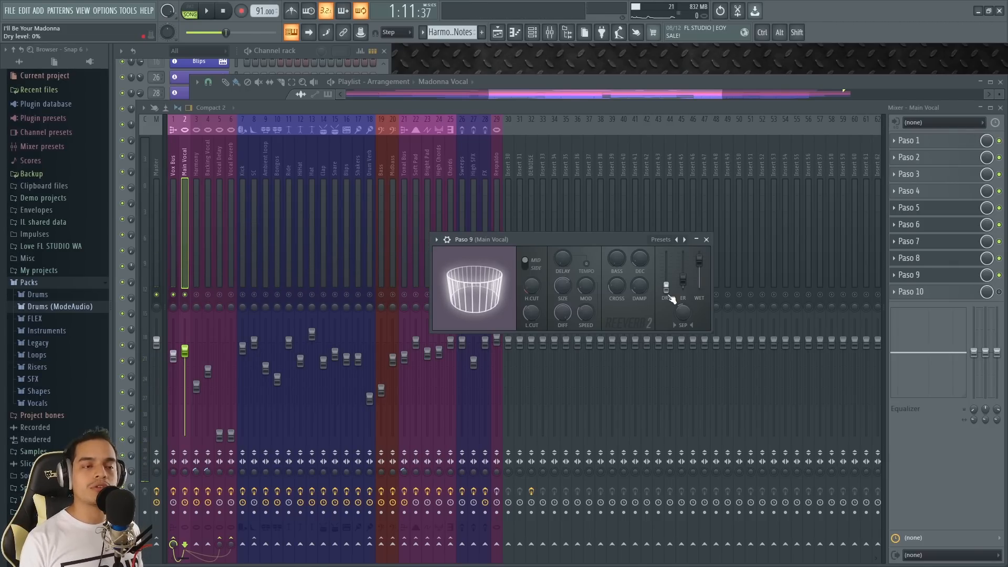
{"action": "left_click_drag", "start_coordinate": [699, 258], "coordinate": [666, 257]}
{"action": "key", "text": "space"}
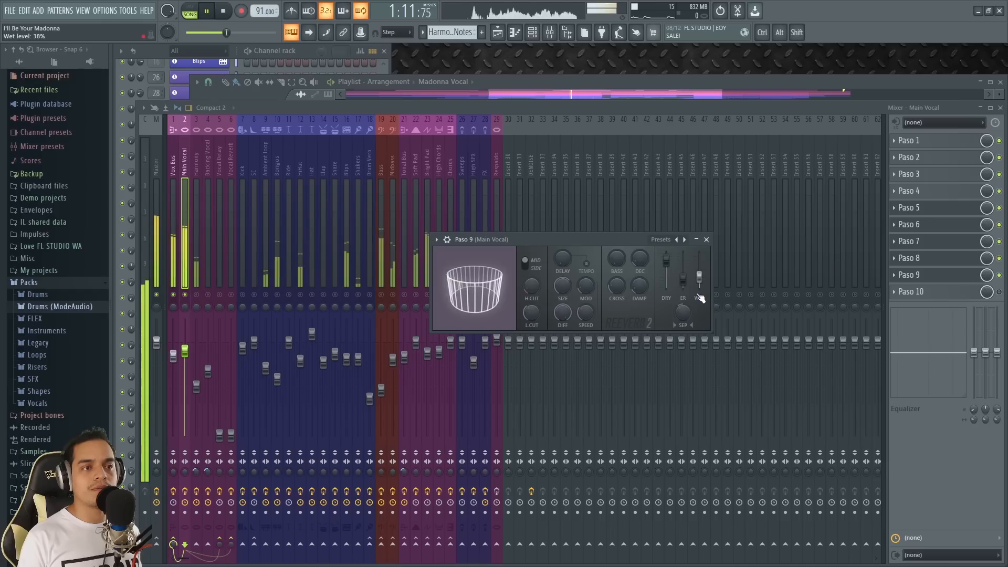
{"action": "key", "text": "space"}
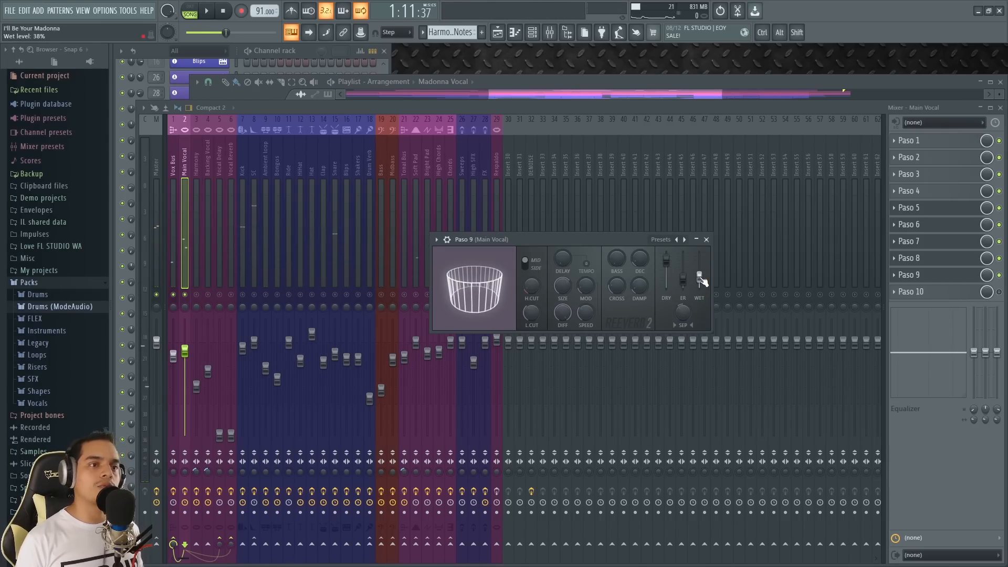
- Check the reverb's decay, room size and wet level while playing the Main Vocal
{"action": "left_click_drag", "start_coordinate": [639, 257], "coordinate": [639, 268]}
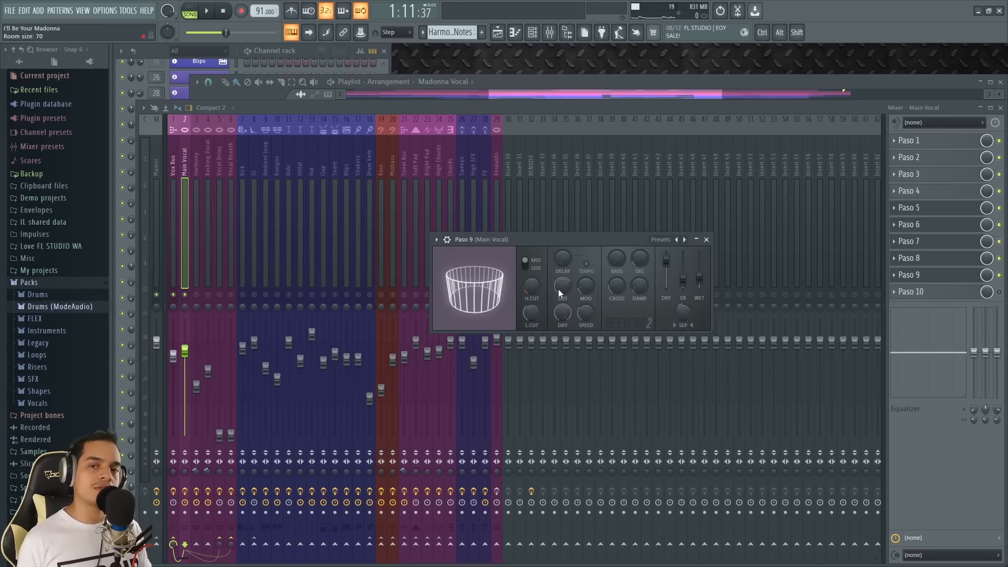
{"action": "key", "text": "space"}
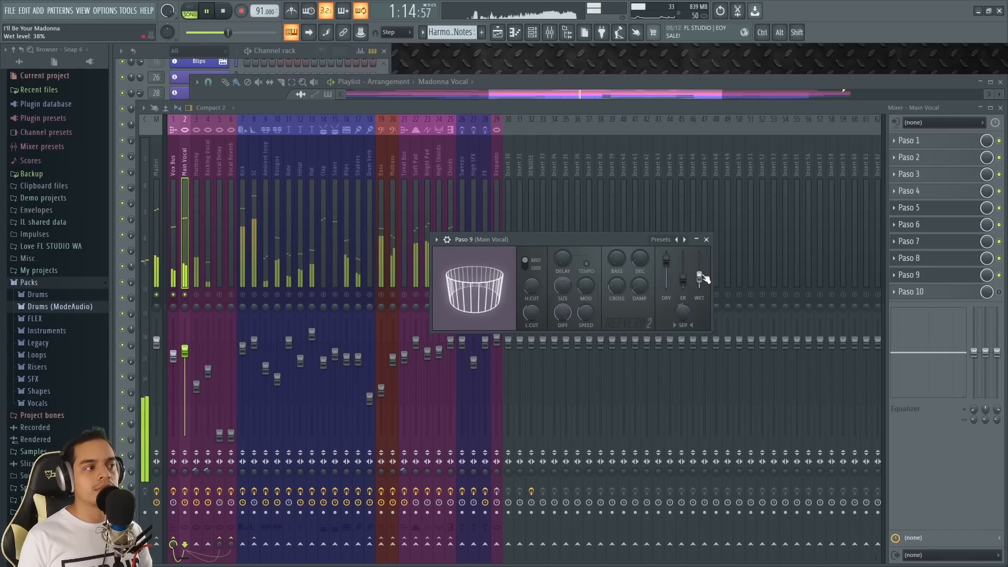
{"action": "left_click_drag", "start_coordinate": [702, 277], "coordinate": [701, 273]}
{"action": "key", "text": "space"}
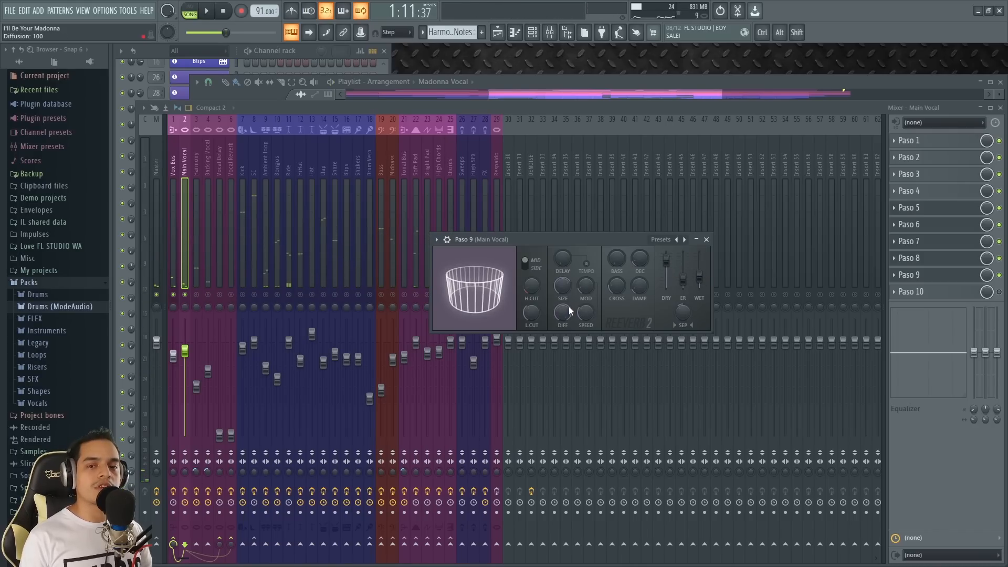
- Check the reverb's low cut and high cut, replay the Main Vocal and close the Paso 9 window
{"action": "left_click_drag", "start_coordinate": [531, 312], "coordinate": [531, 277]}
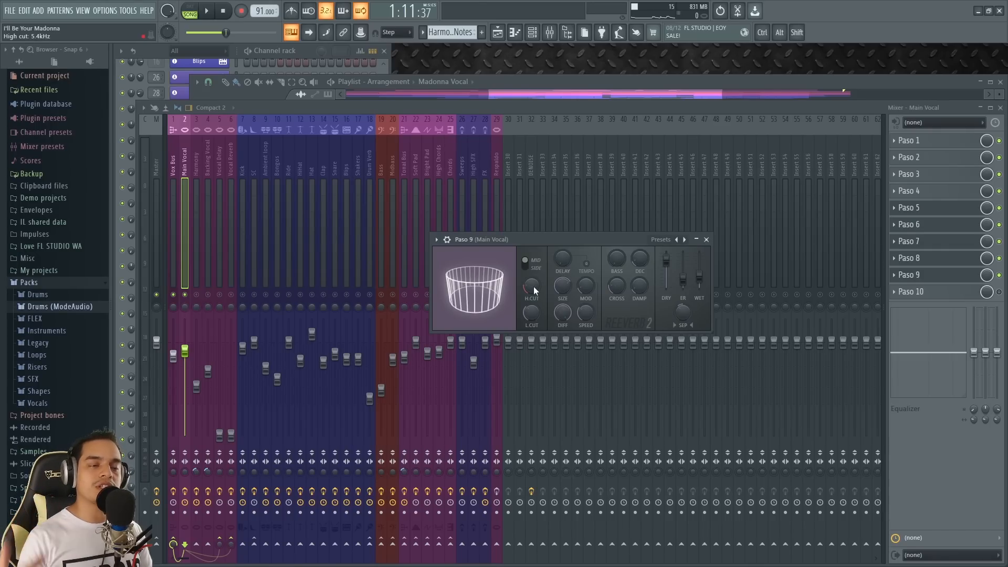
{"action": "key", "text": "space"}
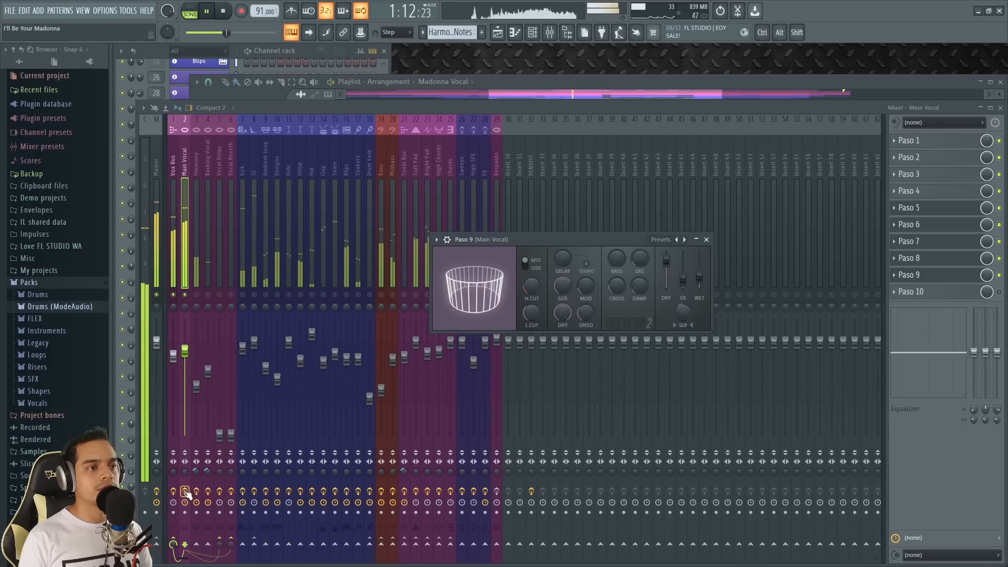
{"action": "key", "text": "space"}
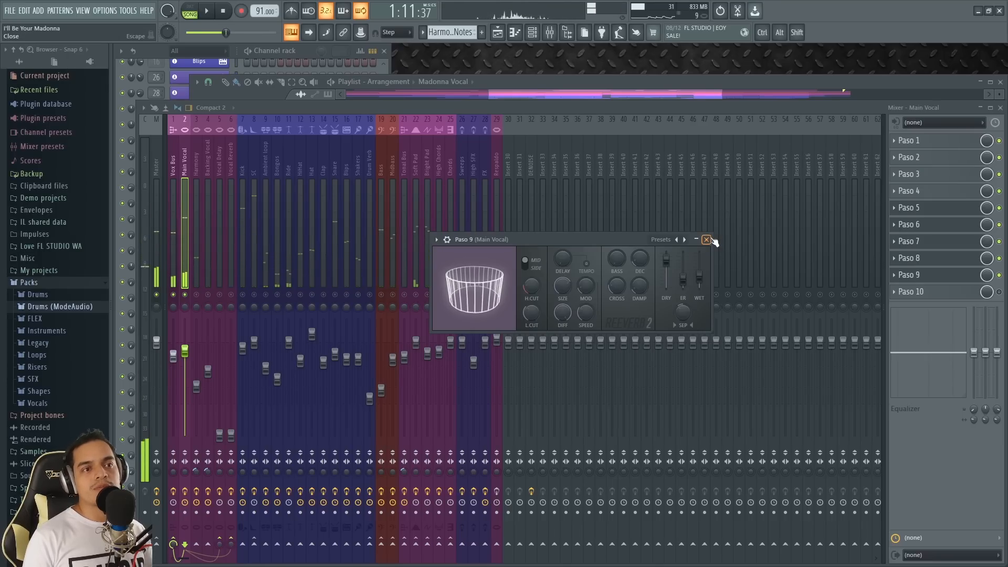
{"action": "left_click", "coordinate": [707, 238]}
- Unmute Harmony and Backing Vocal, enable Fruity Reeverb 2 on the Harmony track and bring up the Backing Vocal's effects
{"action": "left_click", "coordinate": [198, 166]}
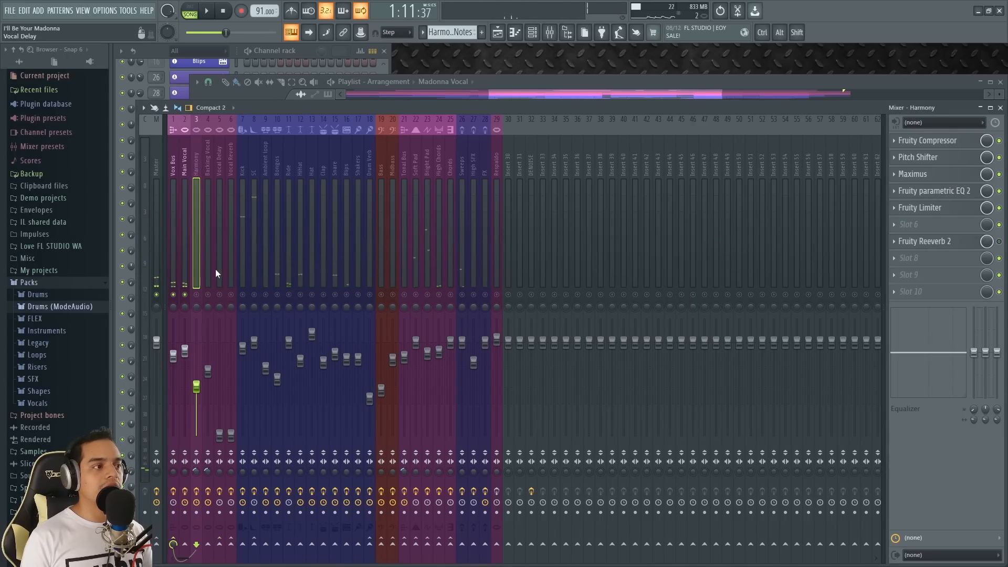
{"action": "left_click", "coordinate": [208, 295]}
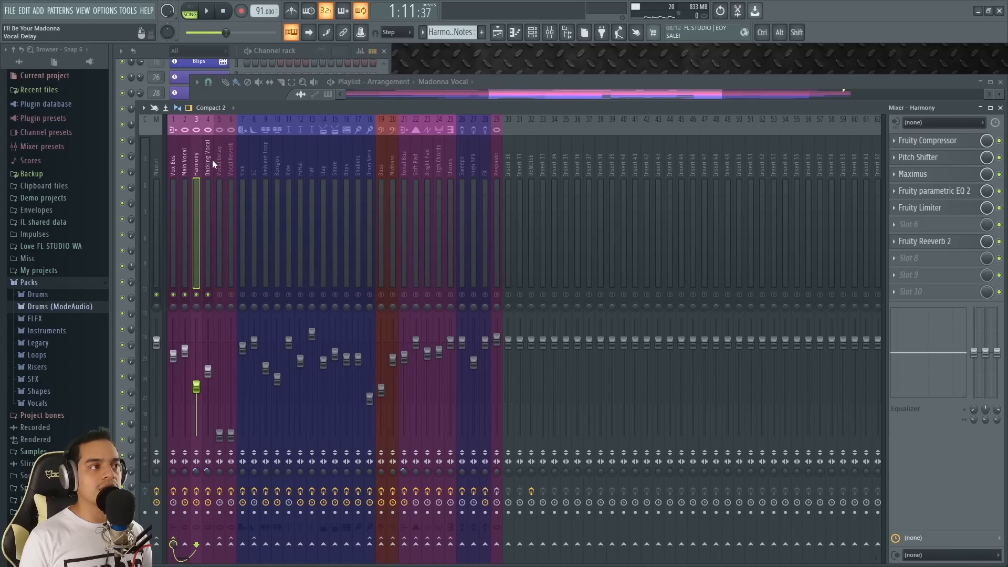
{"action": "left_click", "coordinate": [210, 160]}
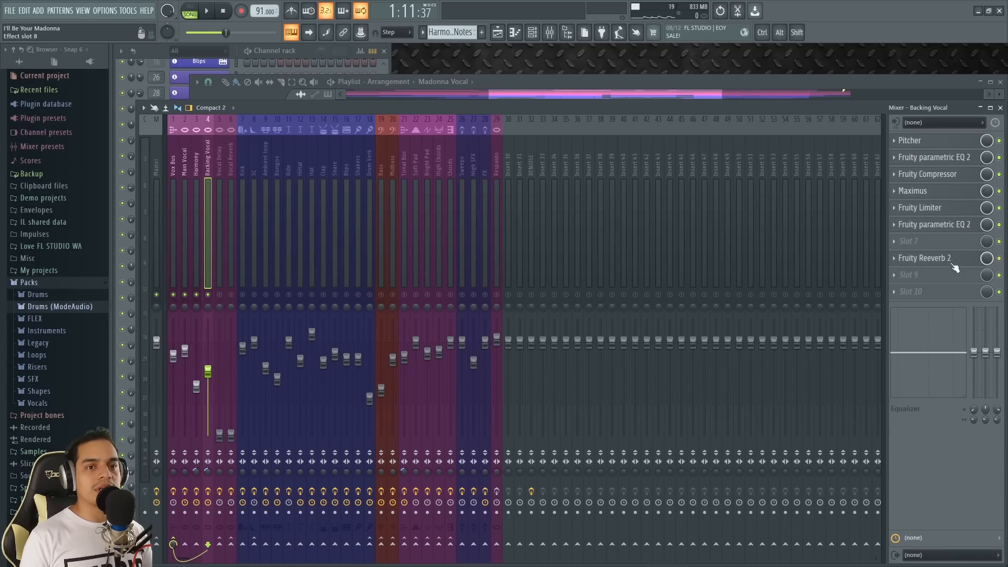
- Select the Main Vocal track and listen to it together with Harmony and Backing Vocal
{"action": "left_click", "coordinate": [184, 162]}
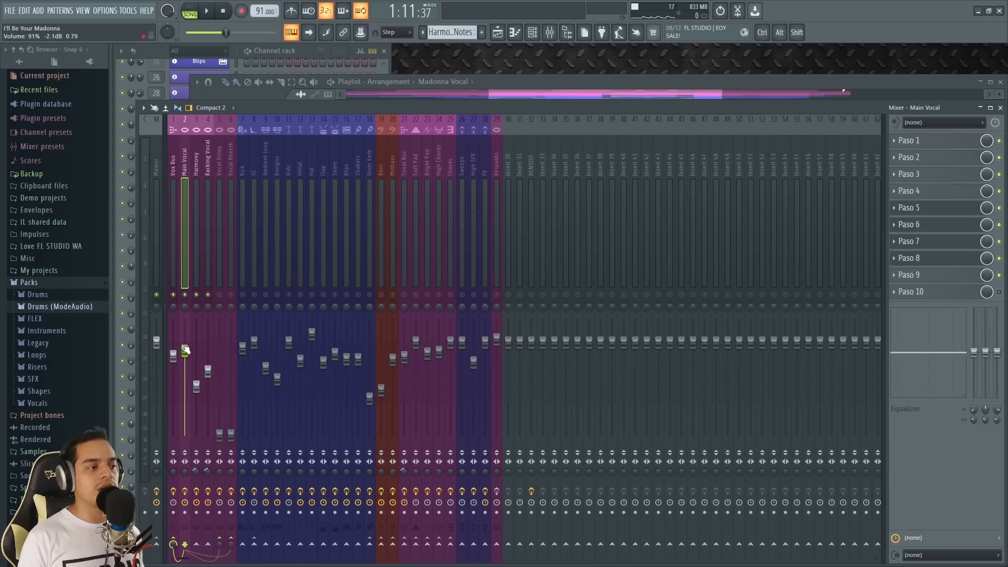
{"action": "key", "text": "space"}
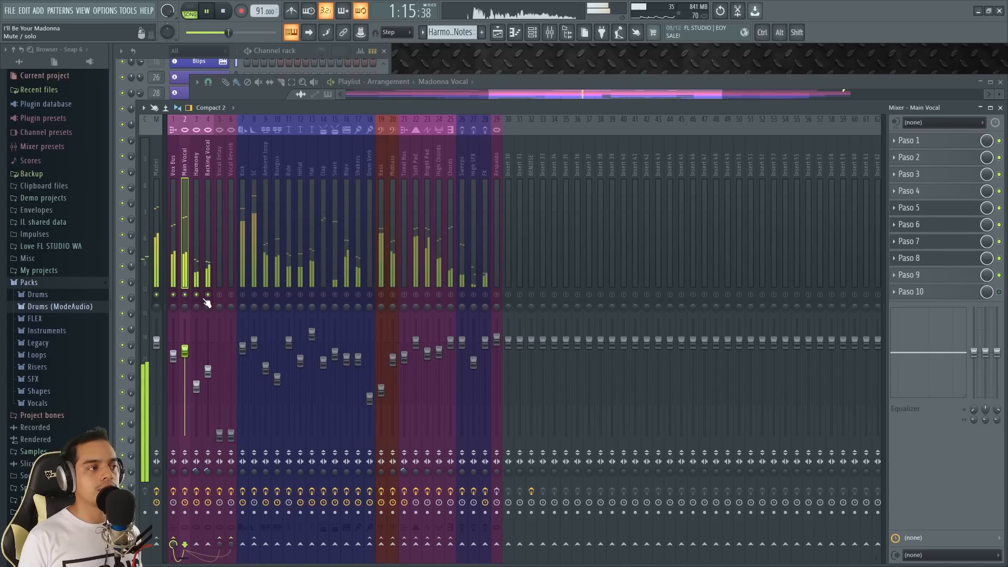
{"action": "key", "text": "space"}
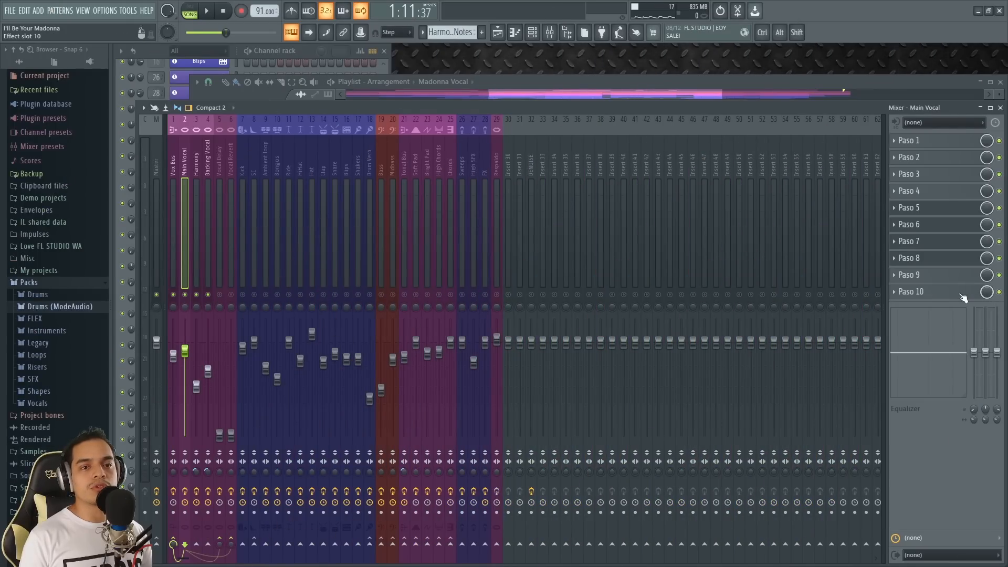
- View and close the Main Vocal's Paso 10 creative effects note, and raise the Vocal Delay and Vocal Reverb faders from zero
{"action": "left_click", "coordinate": [966, 298]}
{"action": "left_click_drag", "start_coordinate": [396, 294], "coordinate": [461, 192]}
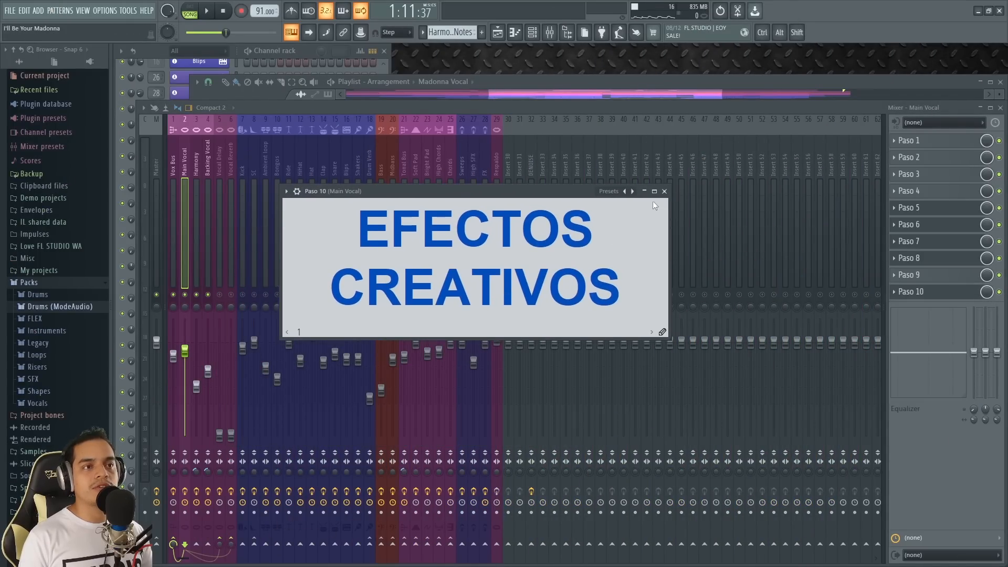
{"action": "left_click", "coordinate": [664, 192]}
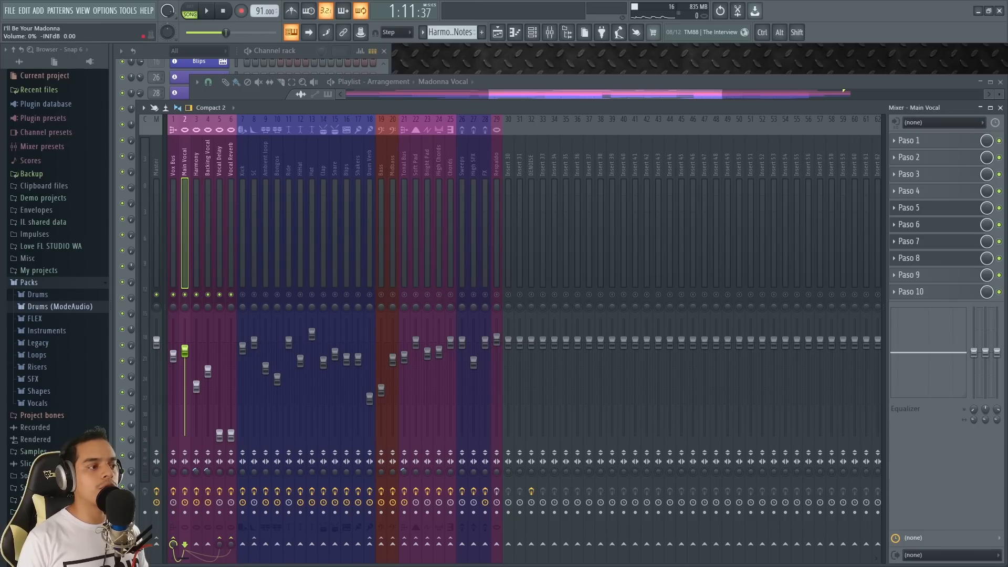
{"action": "left_click_drag", "start_coordinate": [220, 434], "coordinate": [219, 368]}
{"action": "left_click_drag", "start_coordinate": [231, 436], "coordinate": [231, 366]}
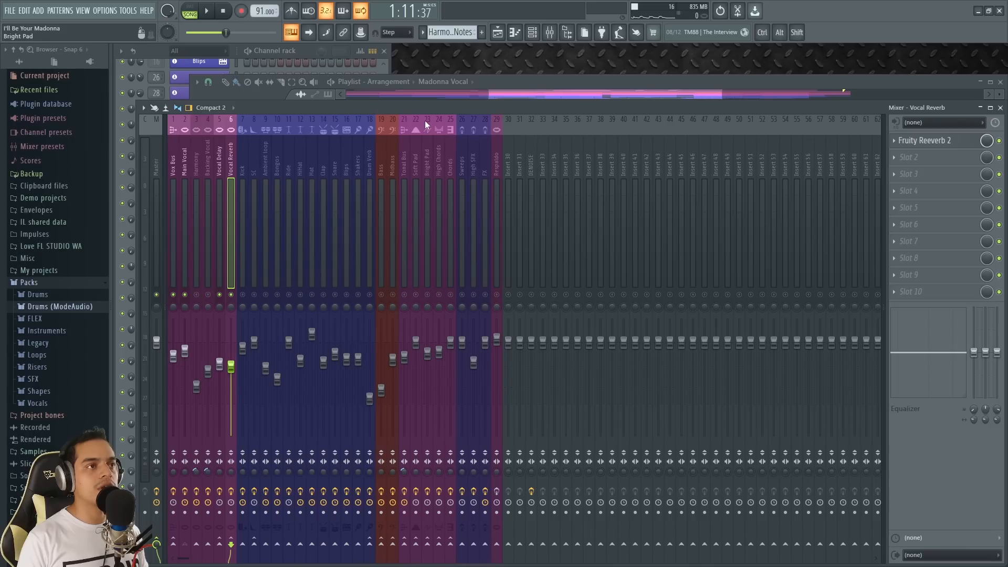
- Expand the Vocal Delay and Vocal Reverb tracks in the playlist to show their send automation clips
{"action": "left_click", "coordinate": [537, 80]}
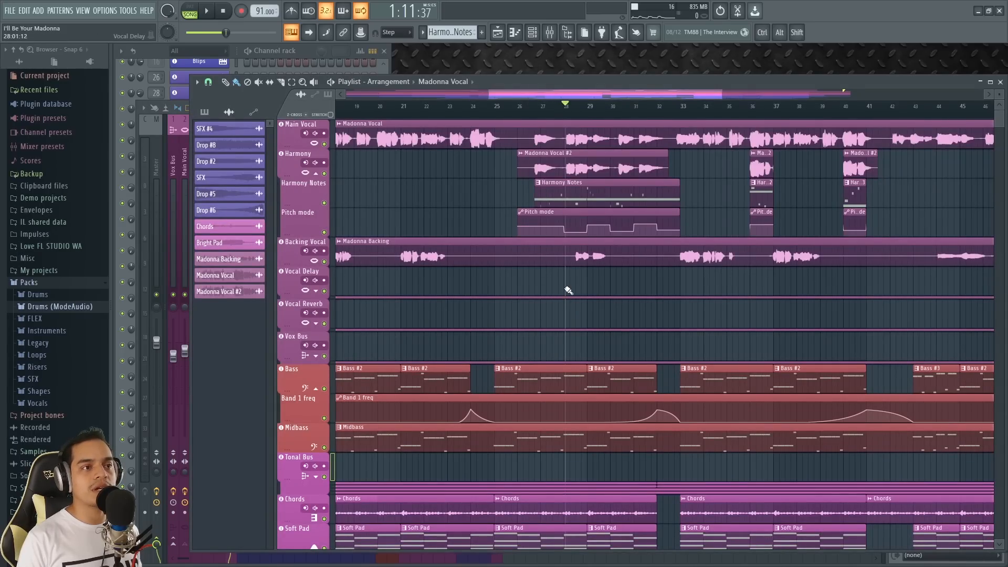
{"action": "scroll", "coordinate": [569, 291], "scroll_direction": "down", "scroll_amount": 6}
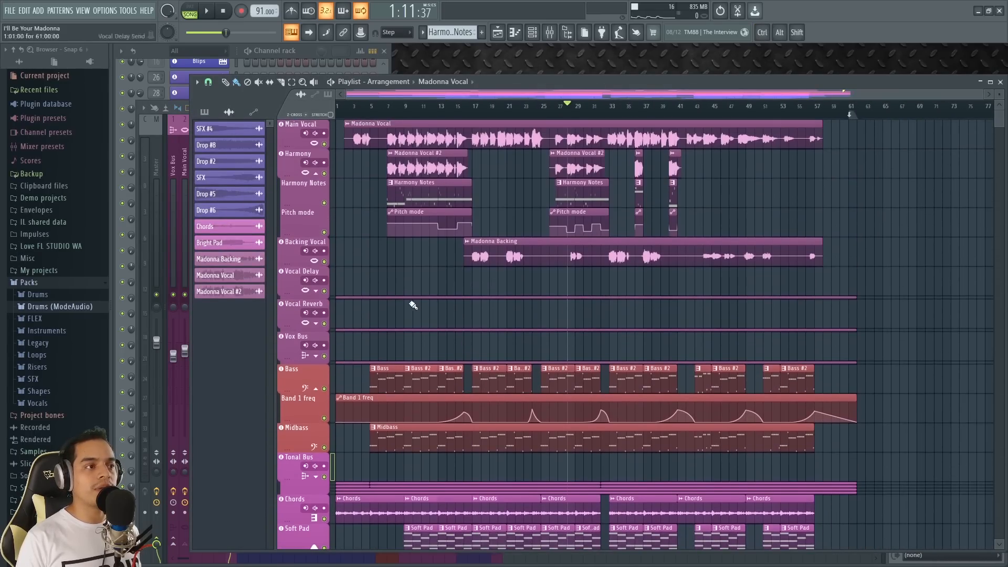
{"action": "left_click", "coordinate": [314, 291]}
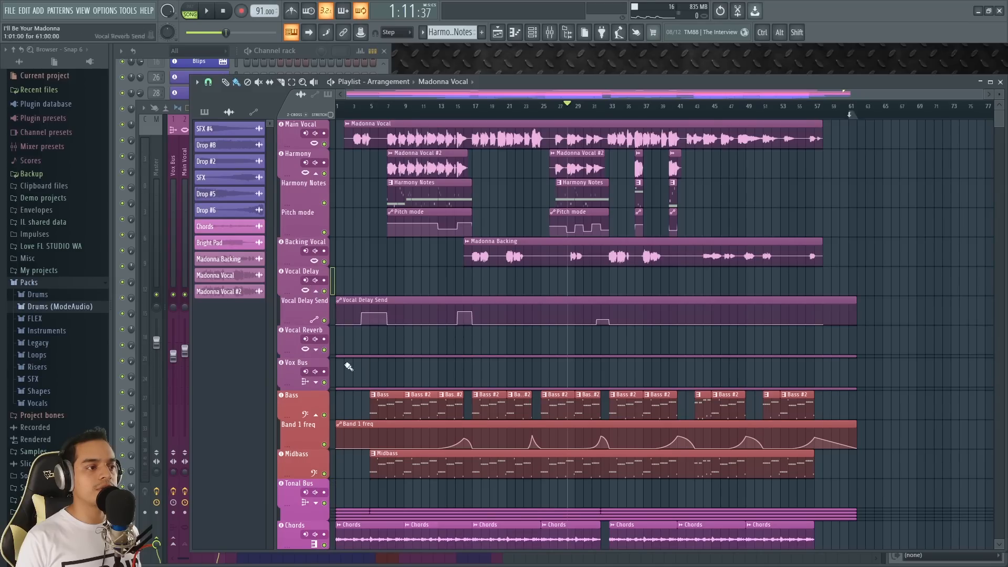
{"action": "left_click", "coordinate": [315, 350]}
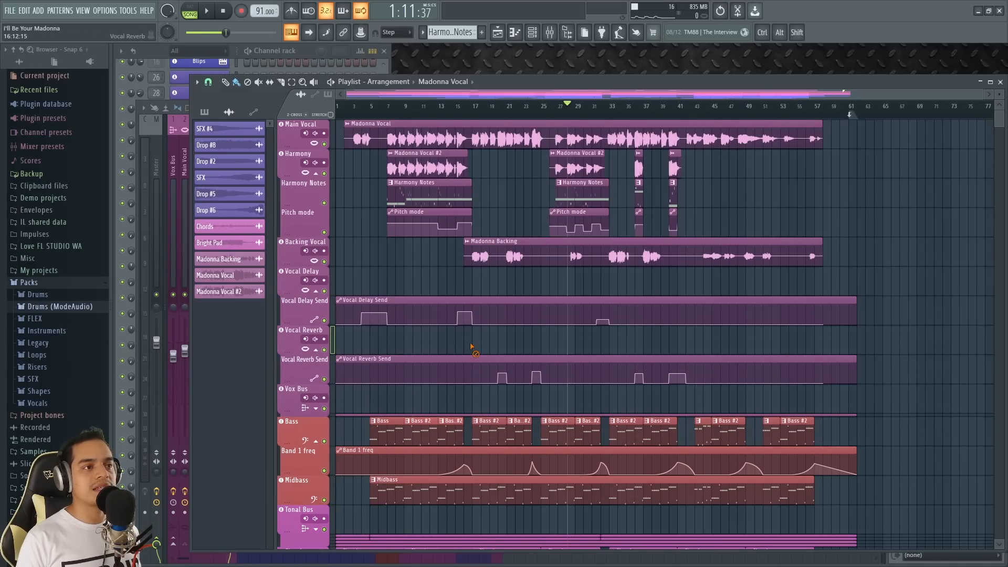
- Play the song around bar 15, where the delay send rises, and watch the Vocal Delay track in the mixer
{"action": "scroll", "coordinate": [471, 347], "scroll_direction": "up", "scroll_amount": 6}
{"action": "left_click", "coordinate": [445, 106]}
{"action": "key", "text": "space"}
{"action": "key", "text": "F9"}
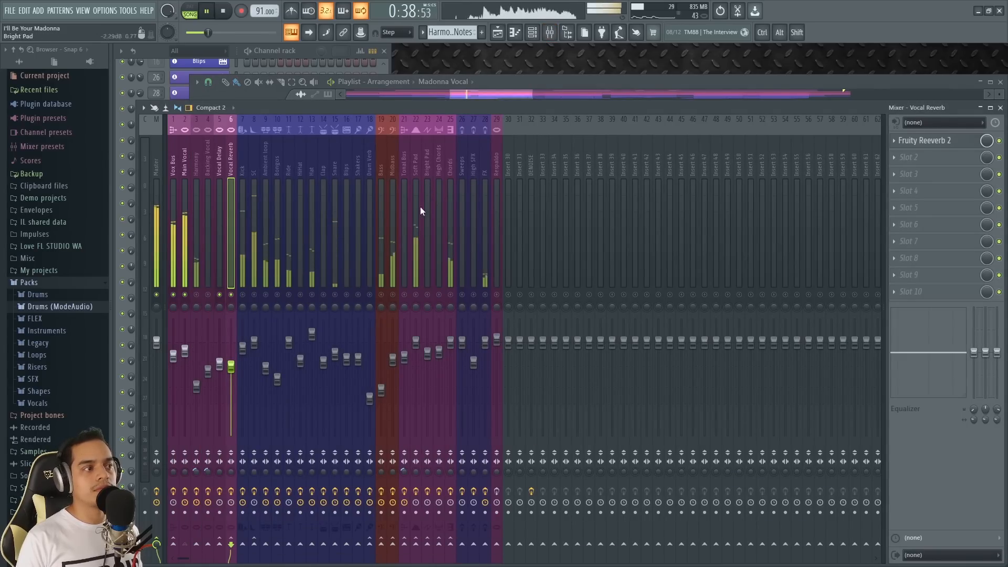
{"action": "left_click", "coordinate": [216, 158]}
{"action": "key", "text": "space"}
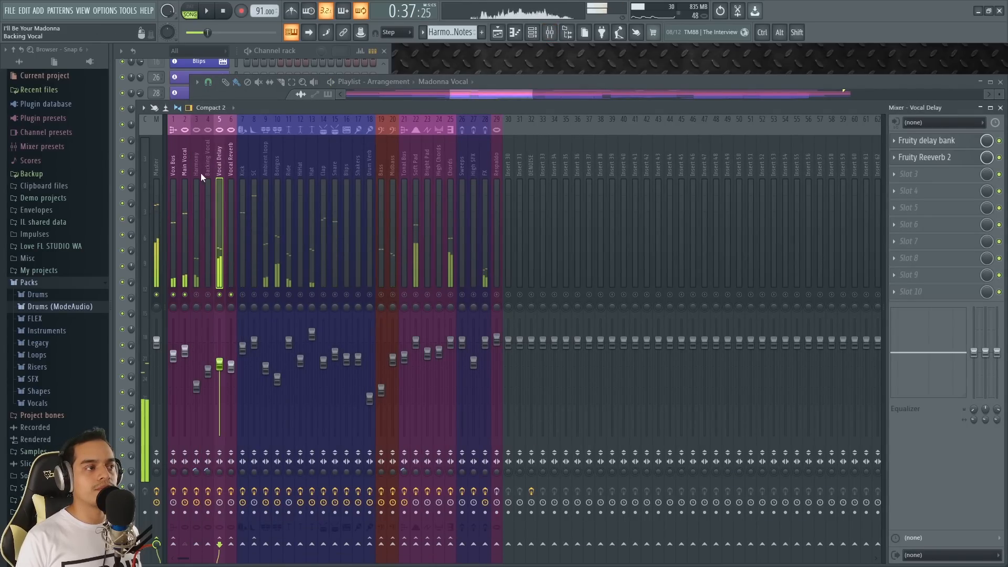
- Check the Main Vocal's routing and the Vocal Delay's effects, and replay the delay send section in the playlist
{"action": "left_click", "coordinate": [186, 168]}
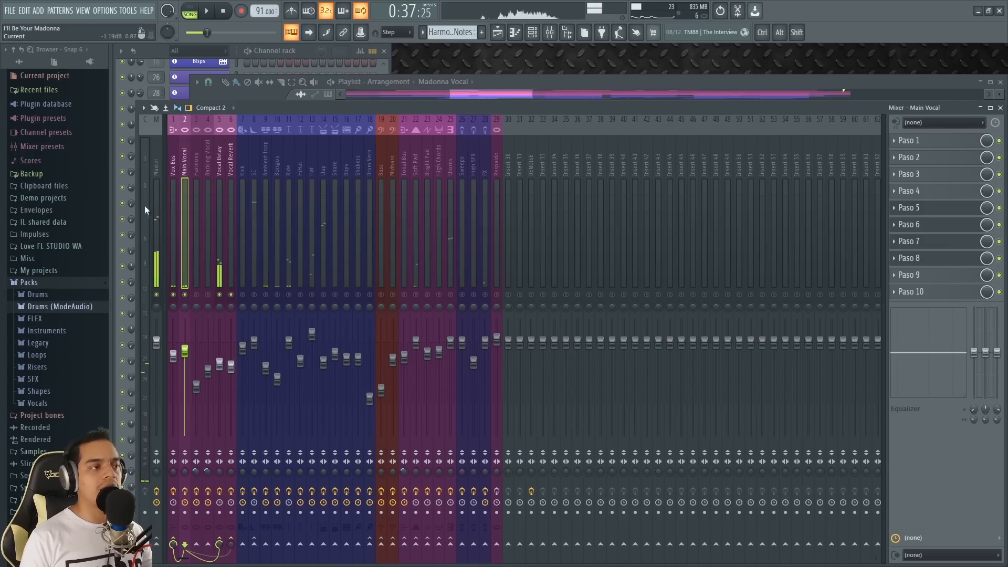
{"action": "left_click", "coordinate": [218, 142]}
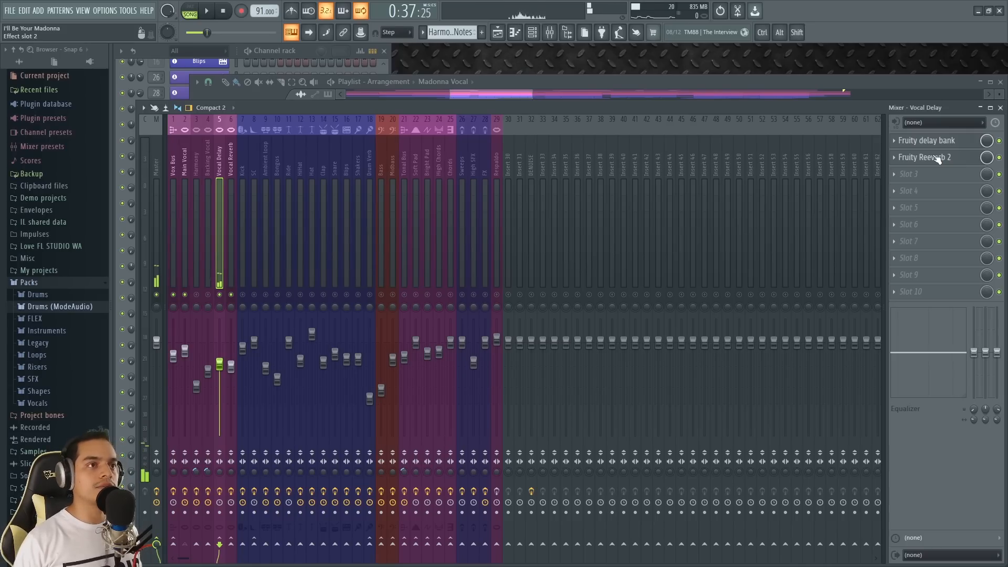
{"action": "left_click", "coordinate": [610, 81]}
{"action": "key", "text": "space"}
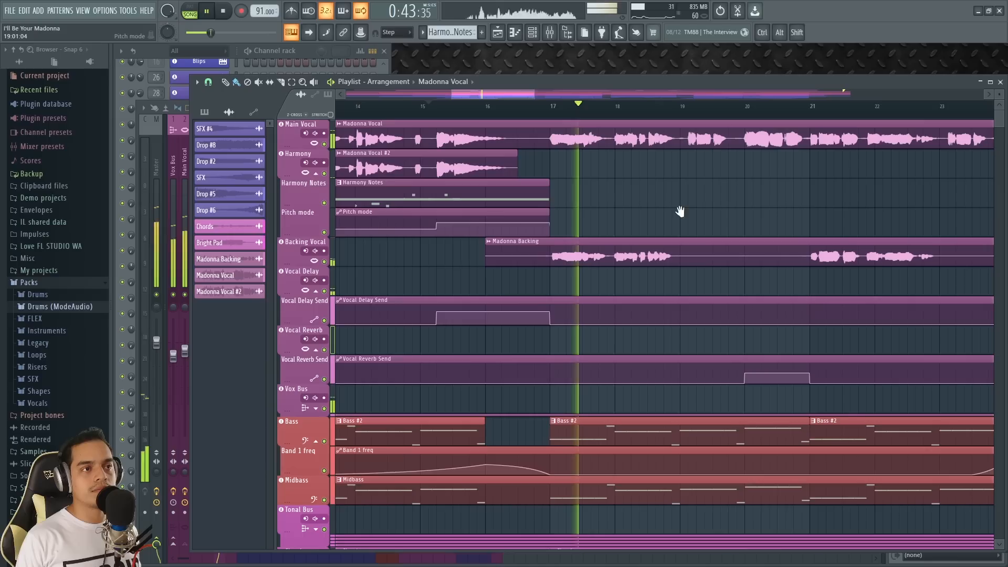
{"action": "key", "text": "space"}
{"action": "key", "text": "F9"}
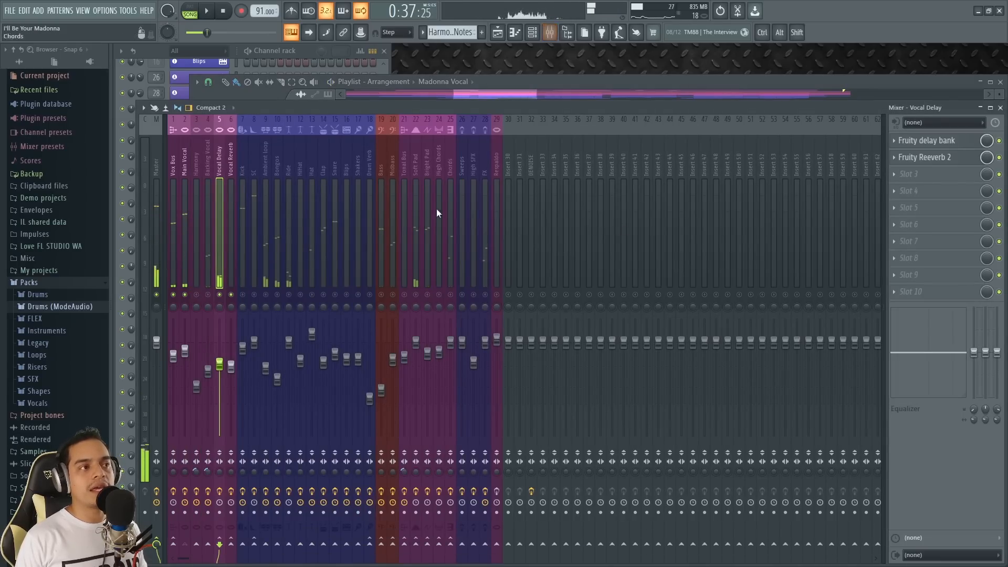
- Play from bar 19 into the Vocal Reverb Send rise in the playlist and check the levels in the mixer
{"action": "left_click", "coordinate": [598, 83]}
{"action": "scroll", "coordinate": [625, 171], "scroll_direction": "down", "scroll_amount": 3}
{"action": "left_click_drag", "start_coordinate": [732, 182], "coordinate": [664, 188]}
{"action": "scroll", "coordinate": [619, 129], "scroll_direction": "up", "scroll_amount": 3}
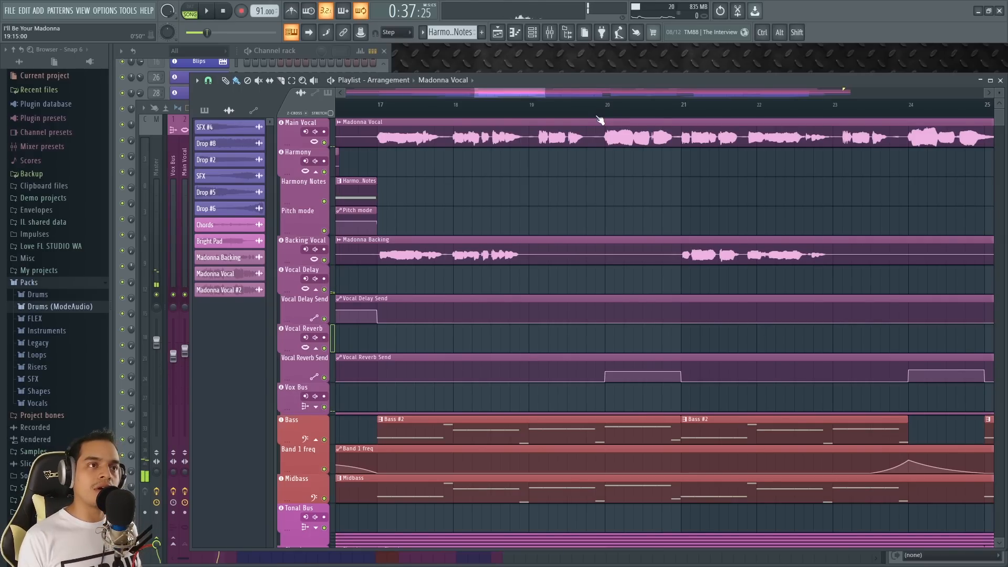
{"action": "left_click", "coordinate": [528, 116]}
{"action": "key", "text": "space"}
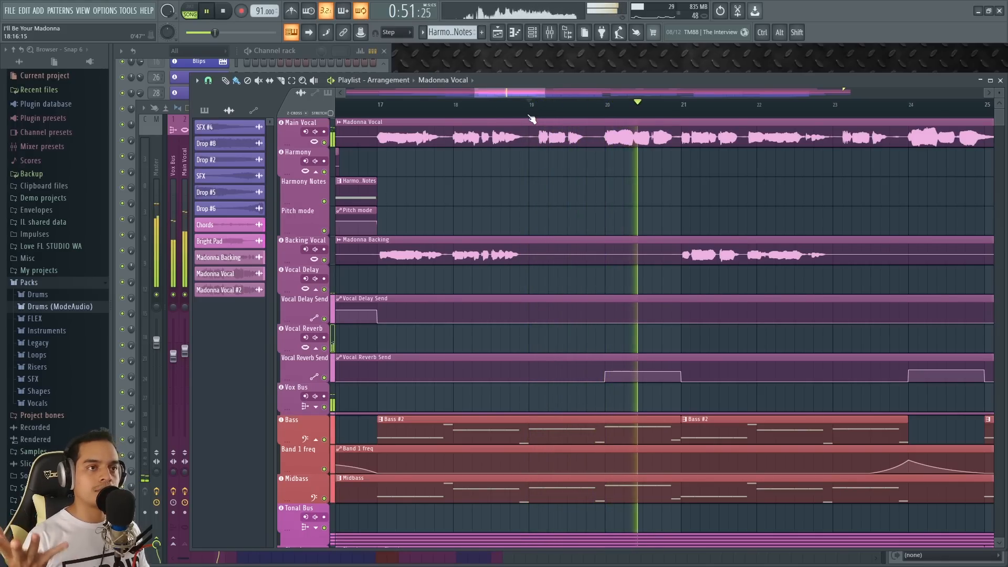
{"action": "key", "text": "F9"}
{"action": "key", "text": "space"}
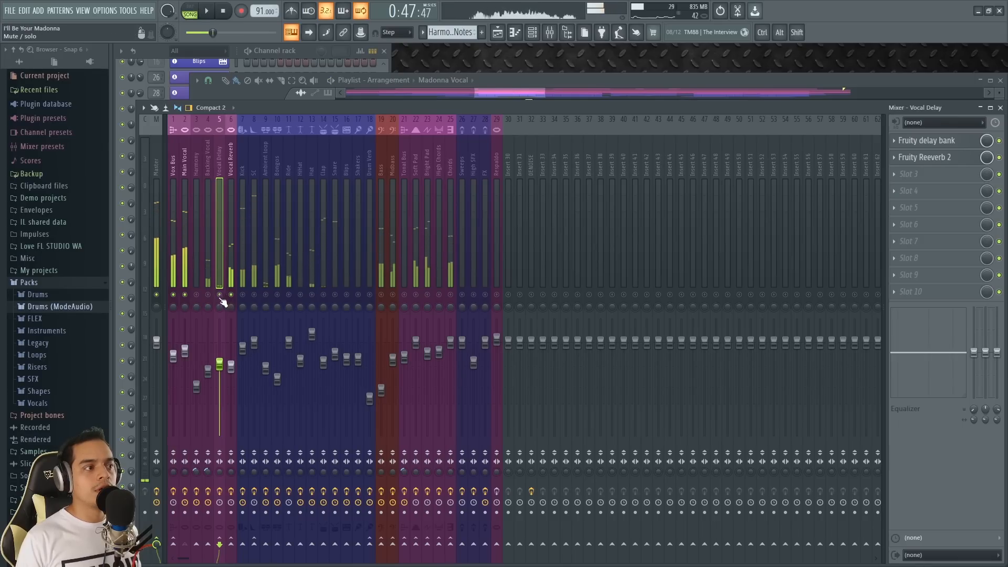
- Check the Vocal Reverb and Main Vocal tracks during playback, stop, and review the send automation across the arrangement
{"action": "left_click", "coordinate": [233, 156]}
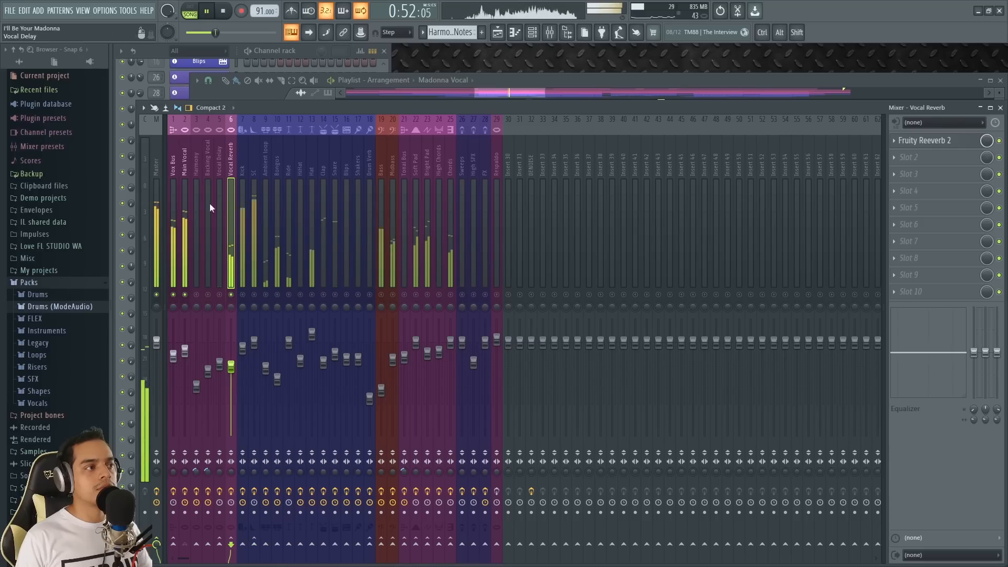
{"action": "left_click", "coordinate": [182, 151]}
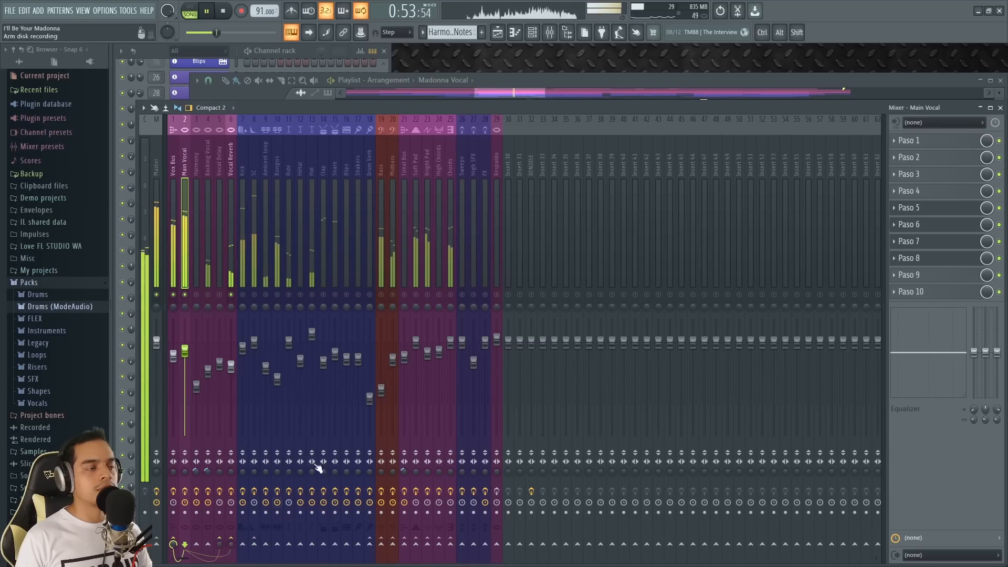
{"action": "left_click", "coordinate": [606, 80]}
{"action": "key", "text": "space"}
{"action": "scroll", "coordinate": [724, 209], "scroll_direction": "down", "scroll_amount": 5}
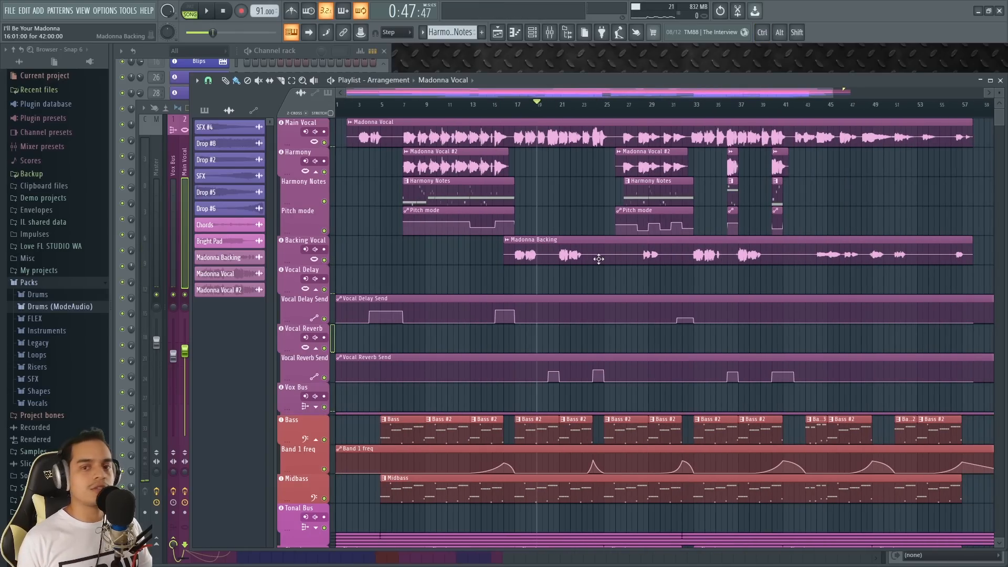
- Unmute all mixer tracks and turn off the effect slots on the vocal tracks
{"action": "key", "text": "F9"}
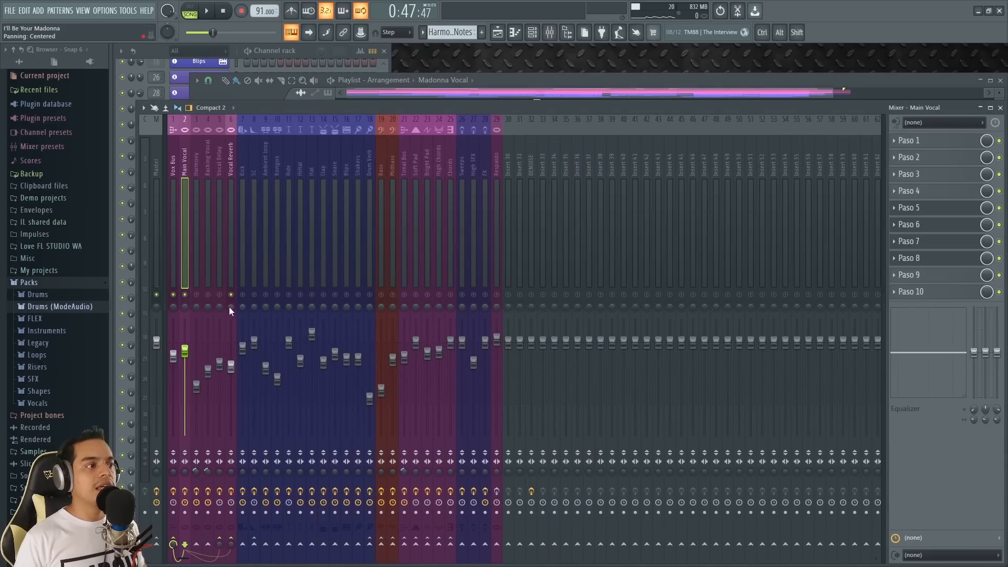
{"action": "left_click", "coordinate": [189, 295], "text": "ctrl"}
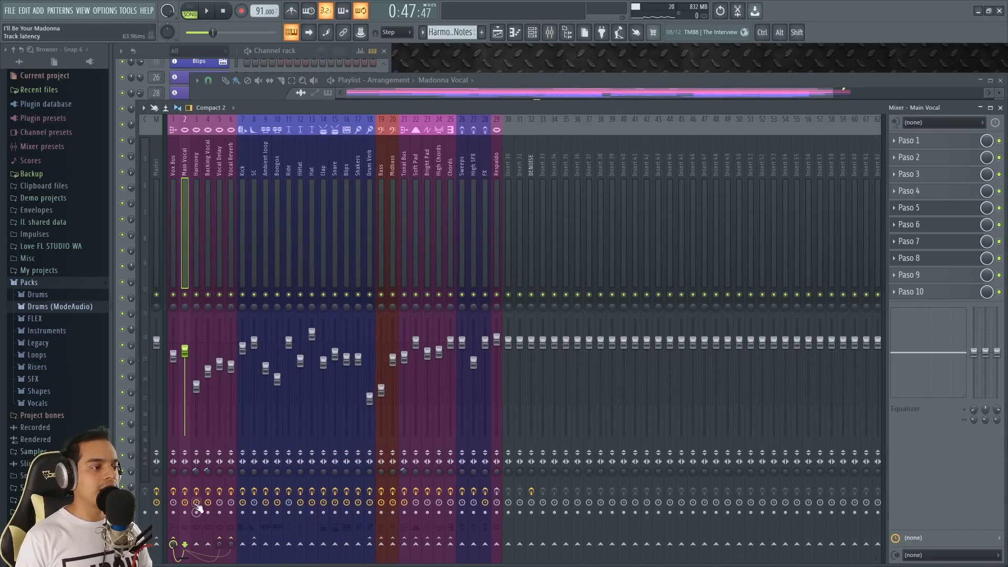
{"action": "left_click", "coordinate": [187, 491]}
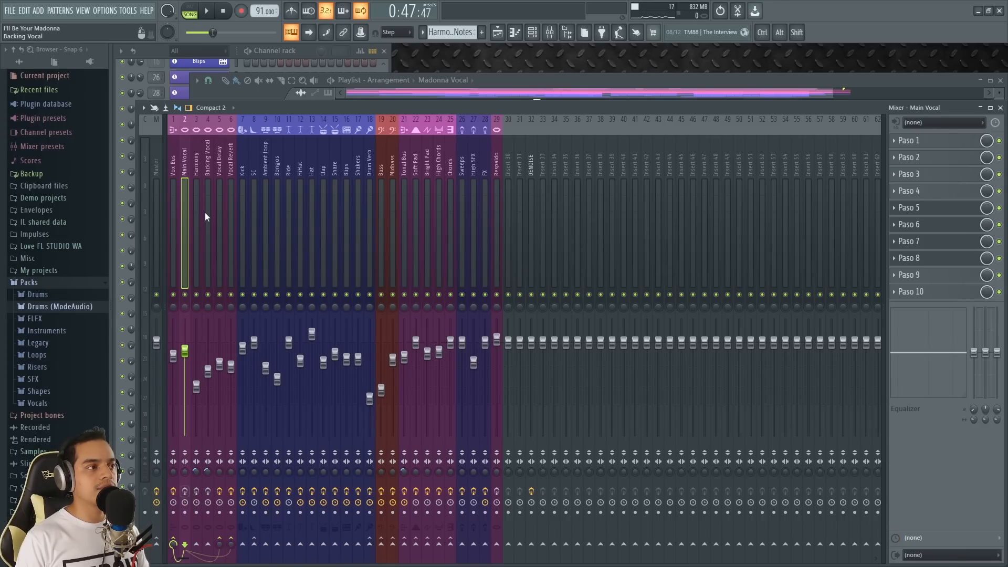
- Play the full mix with unprocessed vocals from about bar 7 and watch the mixer levels
{"action": "left_click", "coordinate": [556, 80]}
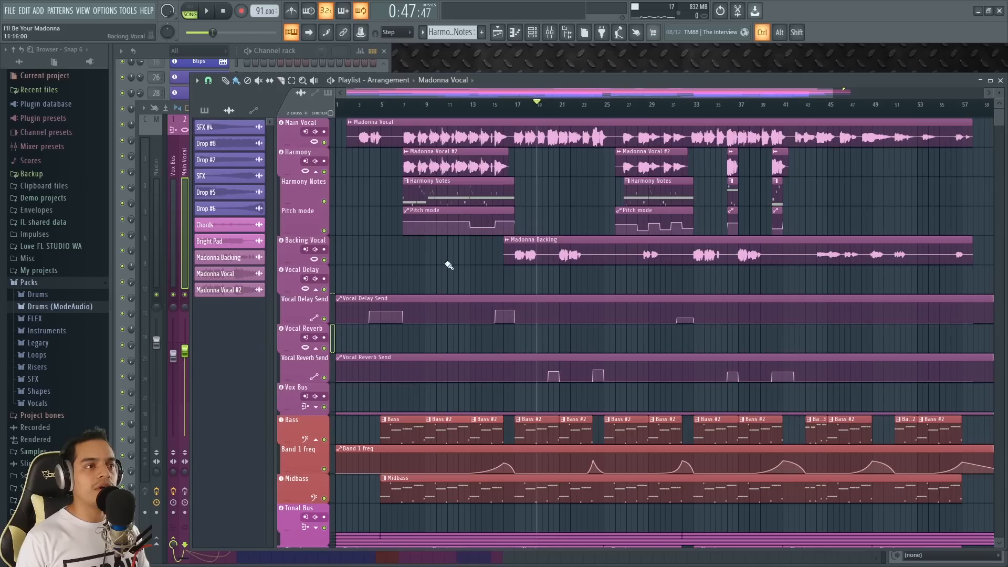
{"action": "scroll", "coordinate": [430, 263], "scroll_direction": "up", "scroll_amount": 2}
{"action": "left_click_drag", "start_coordinate": [401, 262], "coordinate": [412, 255]}
{"action": "left_click", "coordinate": [402, 104]}
{"action": "key", "text": "space"}
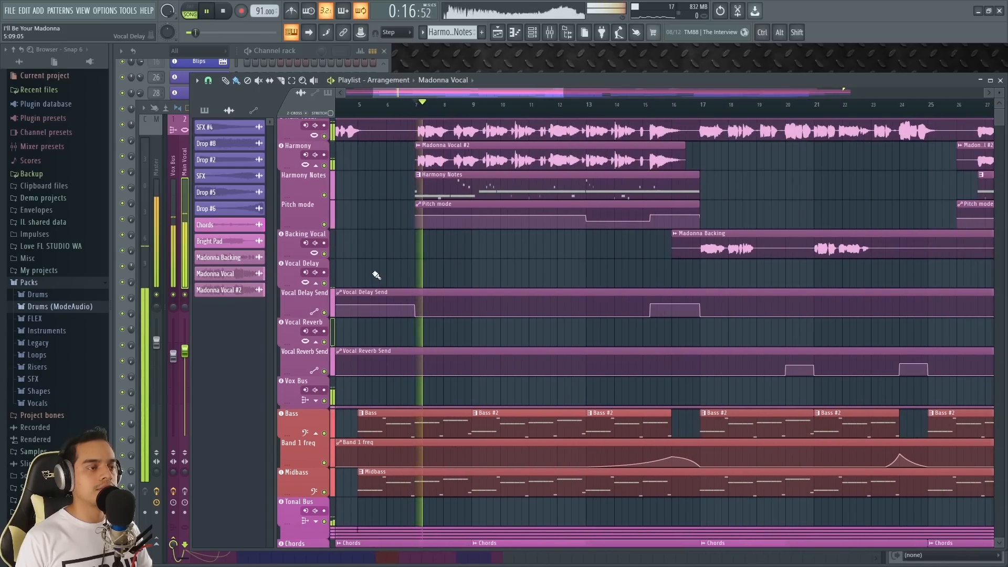
{"action": "key", "text": "F9"}
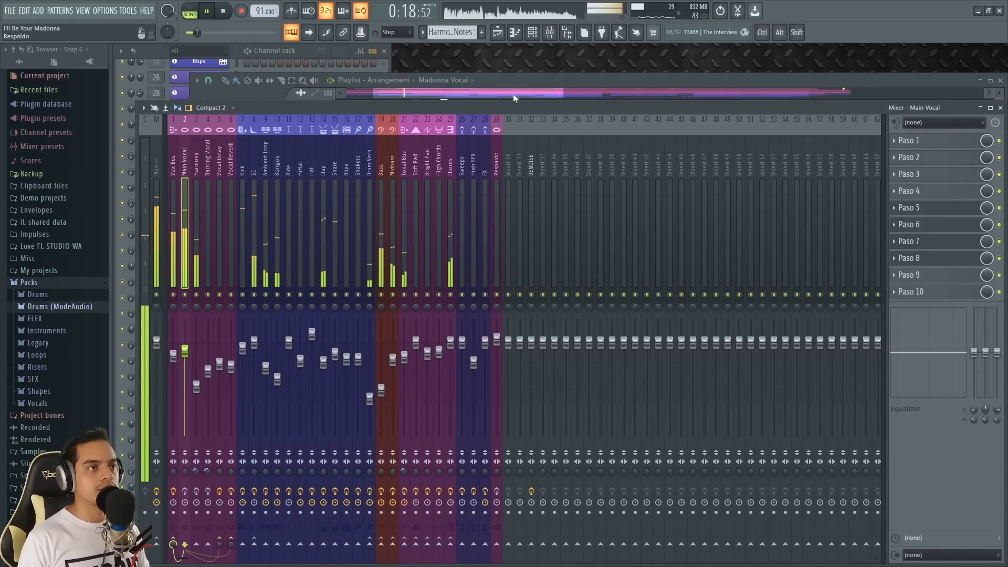
- Mute and unmute the Main Vocal during playback to compare the mix with and without it
{"action": "left_click", "coordinate": [520, 79]}
{"action": "scroll", "coordinate": [499, 262], "scroll_direction": "up", "scroll_amount": 1}
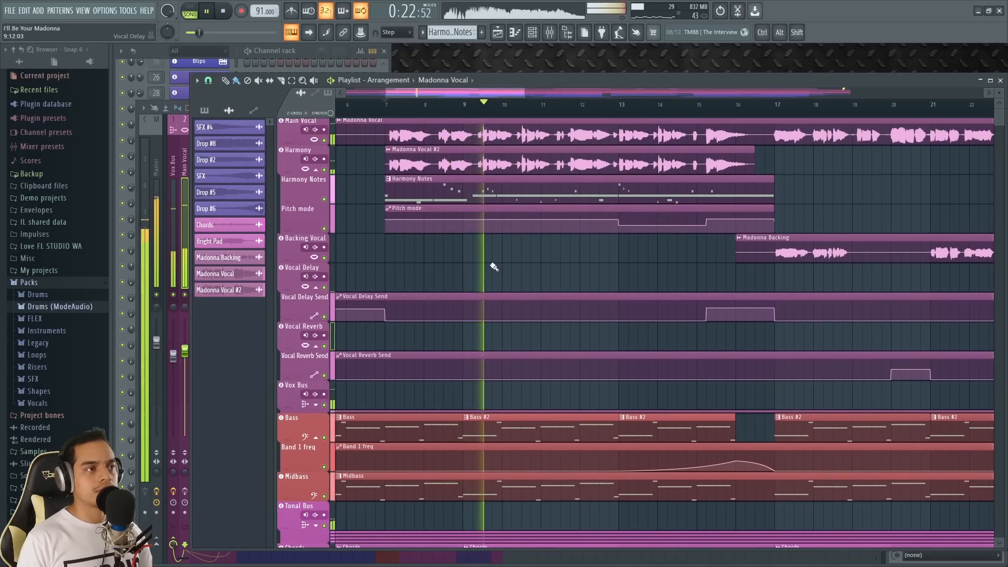
{"action": "key", "text": "F9"}
{"action": "left_click", "coordinate": [185, 294]}
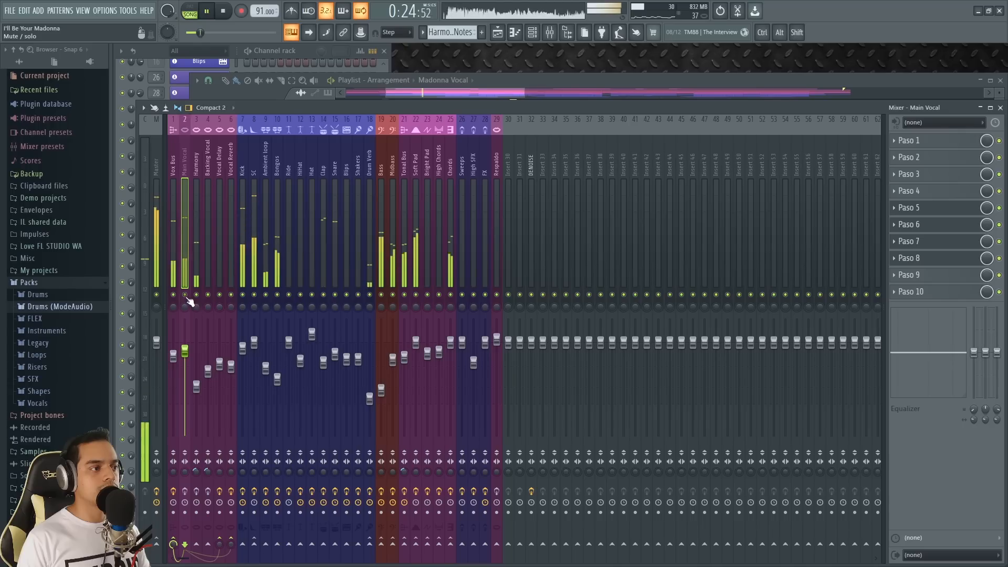
{"action": "left_click", "coordinate": [184, 294]}
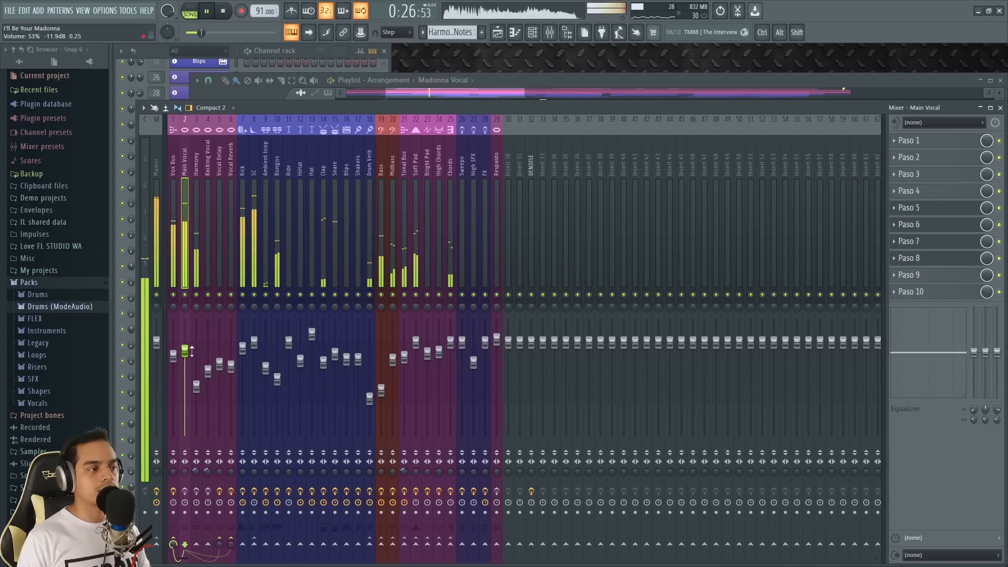
- Stop playback, turn the vocal tracks' effect slots back on and replay the full mix with the processed vocals
{"action": "left_click", "coordinate": [552, 80]}
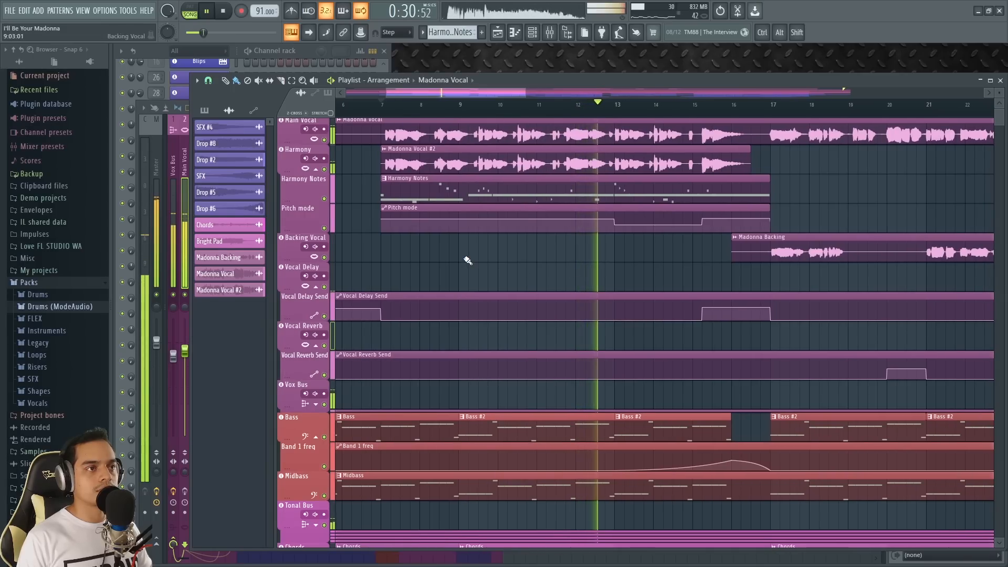
{"action": "key", "text": "space"}
{"action": "left_click", "coordinate": [185, 496]}
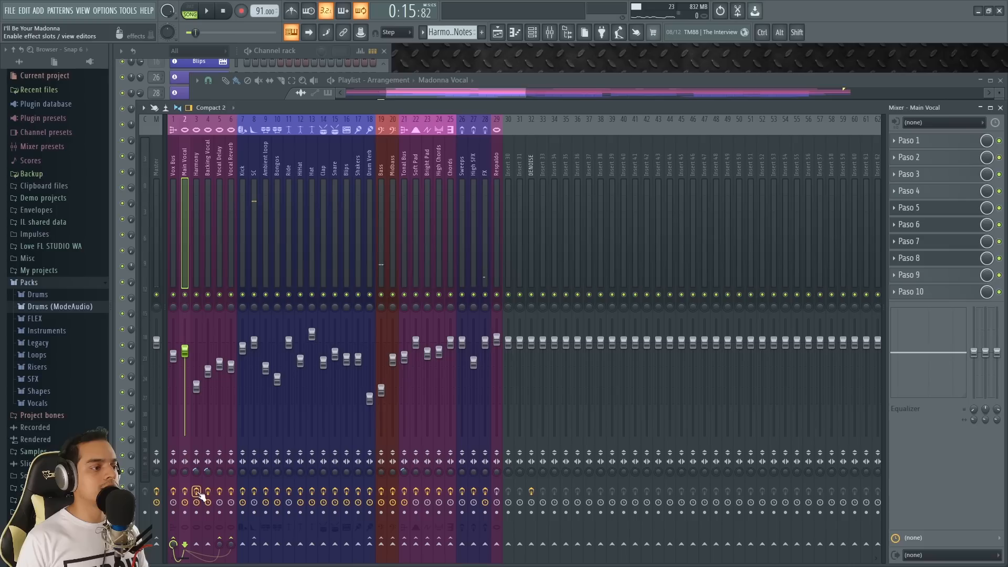
{"action": "key", "text": "space"}
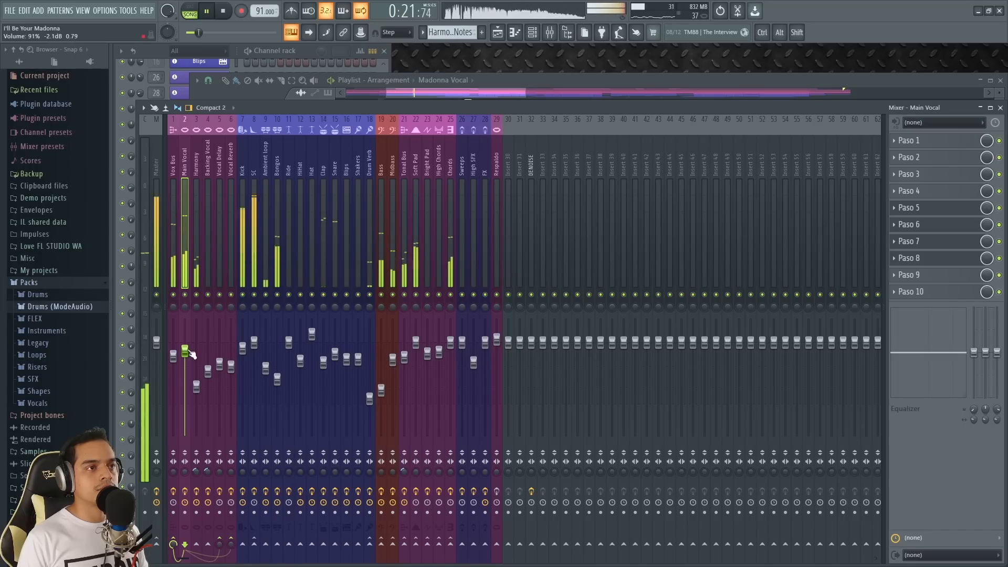
{"action": "left_click", "coordinate": [528, 77]}
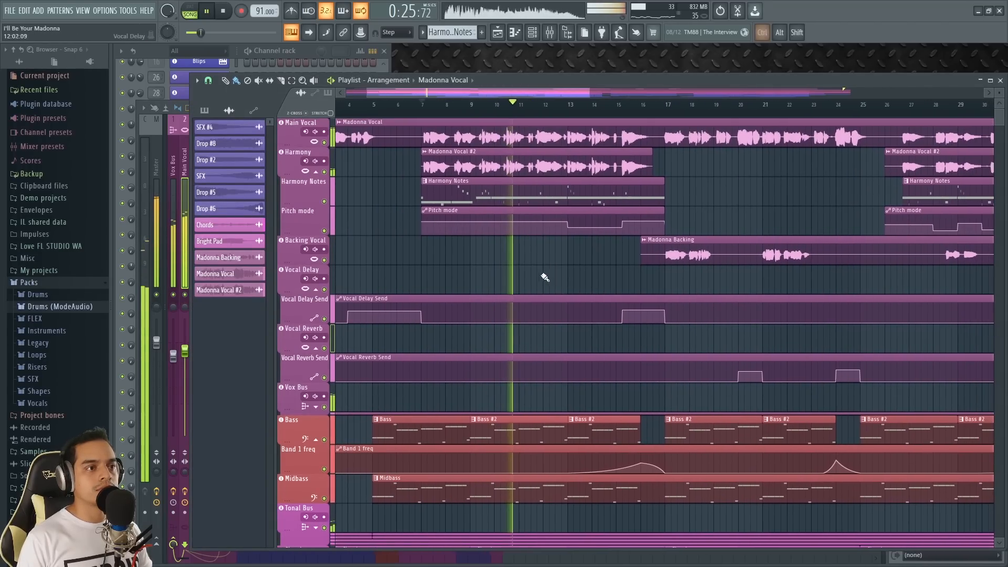
- Stop the playback, show the mixer and try lowering the Master volume, undoing the change
{"action": "scroll", "coordinate": [545, 277], "scroll_direction": "up", "scroll_amount": 2}
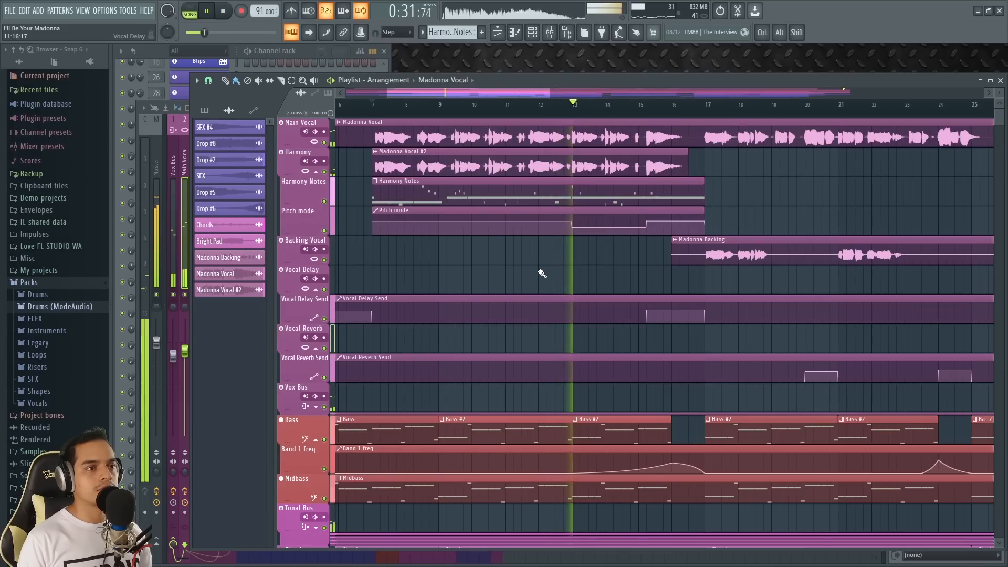
{"action": "key", "text": "space"}
{"action": "key", "text": "F9"}
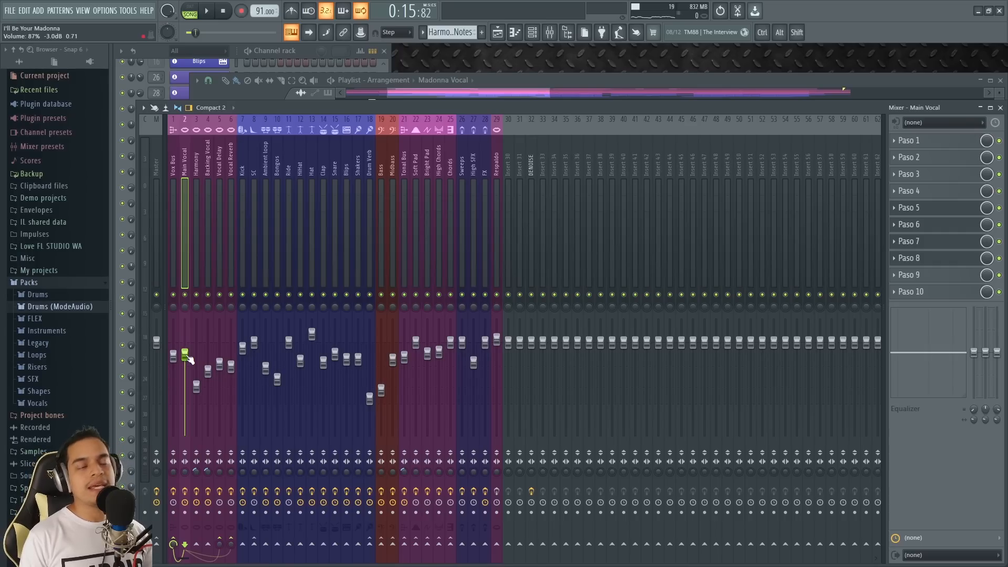
{"action": "left_click_drag", "start_coordinate": [156, 342], "coordinate": [156, 408]}
{"action": "key", "text": "ctrl+z"}
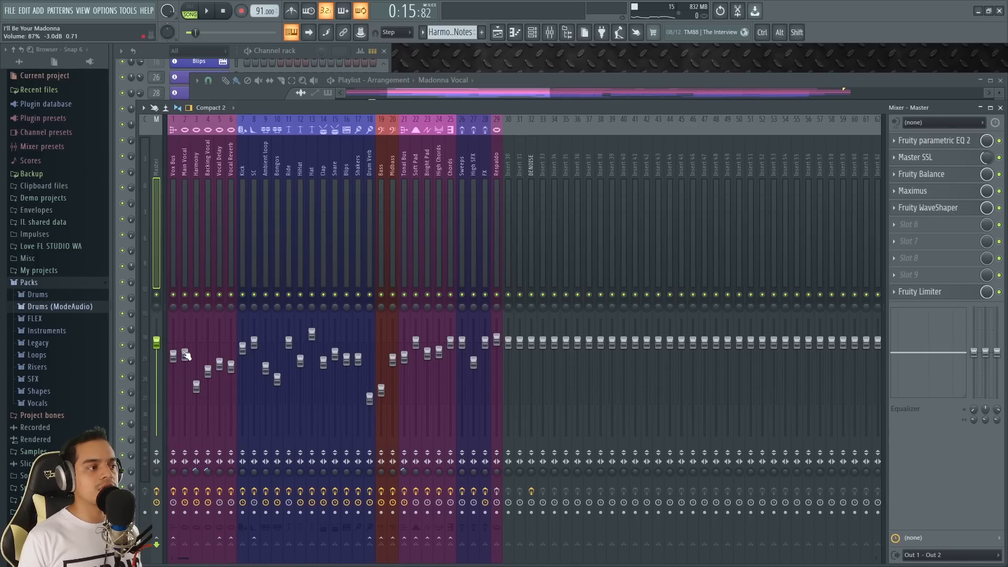
- Review the vocal clips in the playlist, return to the mixer and replay the full mix from bar 7
{"action": "left_click", "coordinate": [568, 79]}
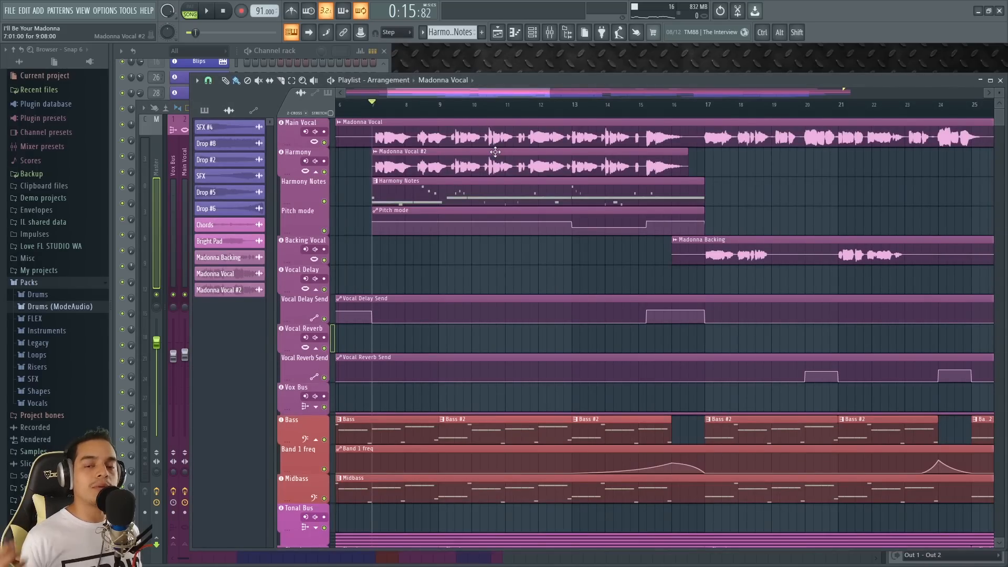
{"action": "scroll", "coordinate": [378, 255], "scroll_direction": "up", "scroll_amount": 2, "text": "ctrl"}
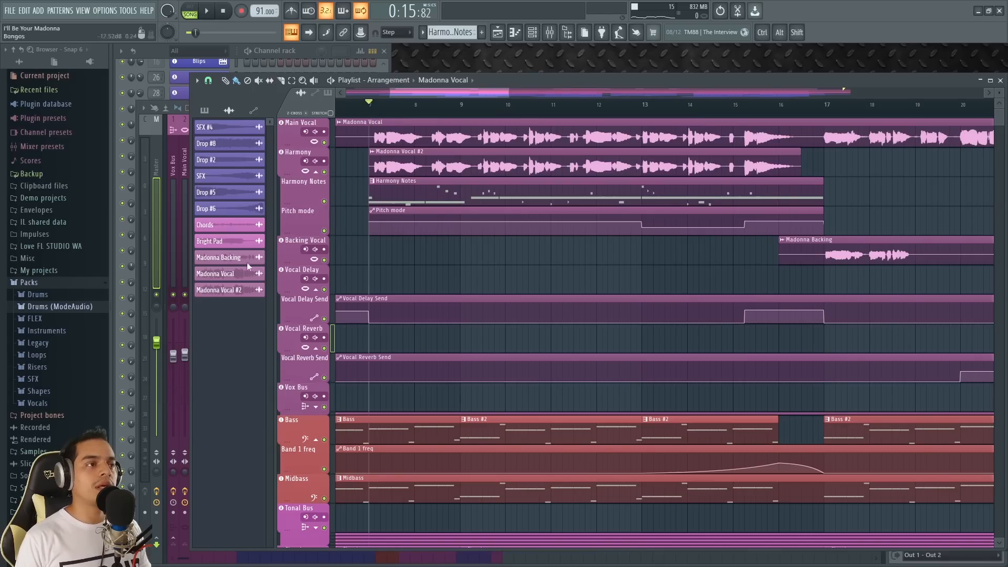
{"action": "left_click", "coordinate": [188, 356]}
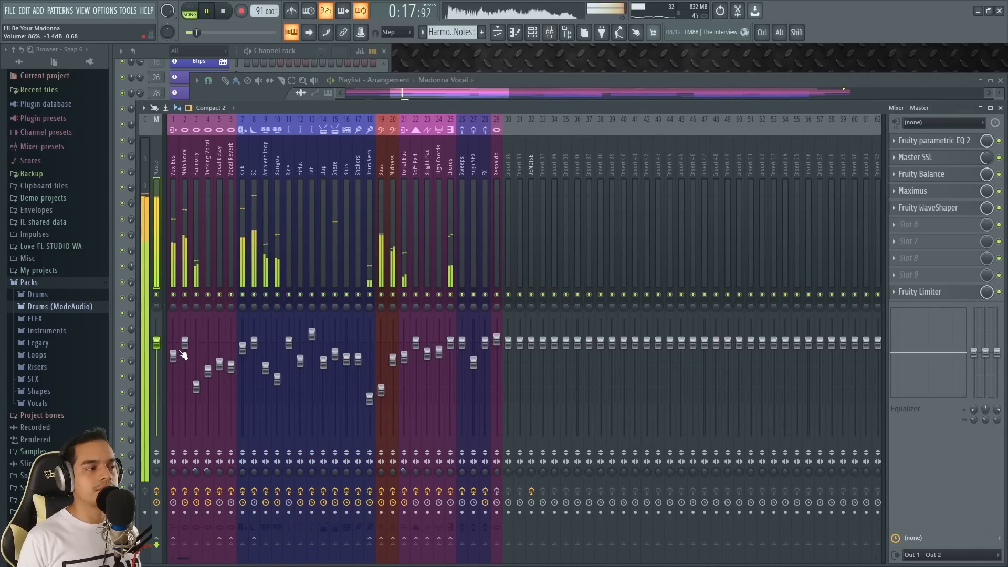
{"action": "key", "text": "space"}
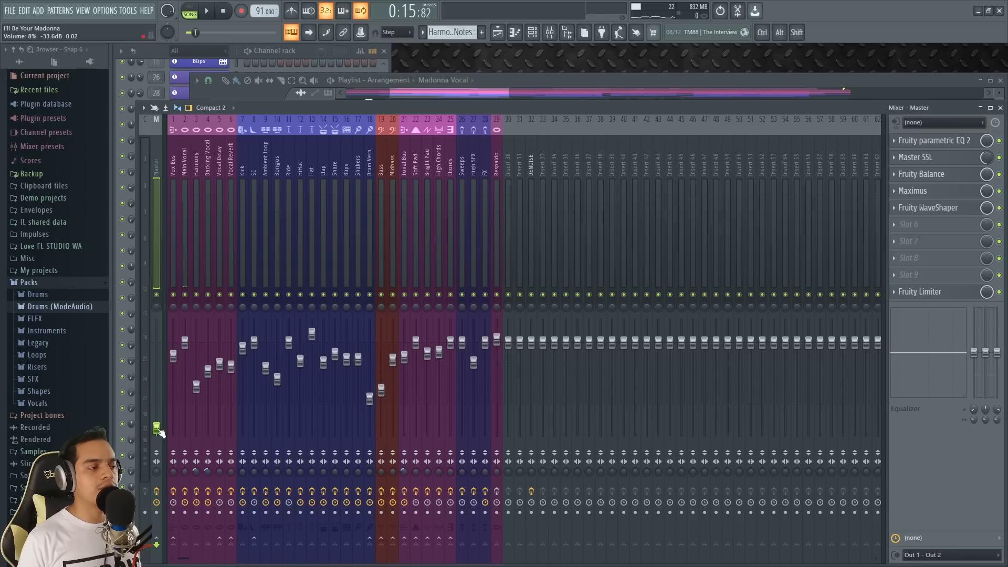
- Play the full mix with the Master at -33.6 dB and lower the Main Vocal volume to -5.1 dB
{"action": "key", "text": "space"}
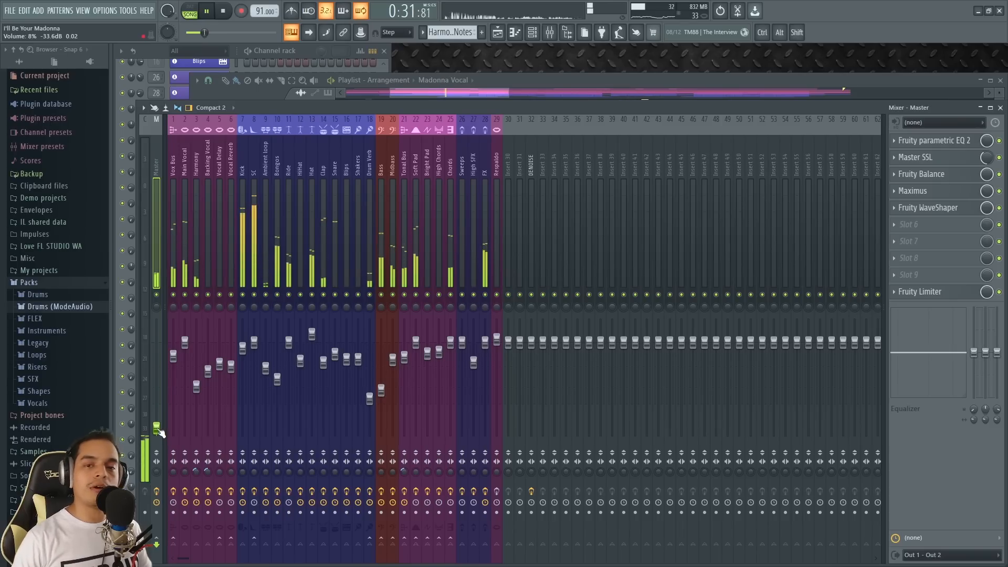
{"action": "left_click", "coordinate": [184, 348]}
{"action": "left_click_drag", "start_coordinate": [185, 347], "coordinate": [185, 362]}
{"action": "key", "text": "space"}
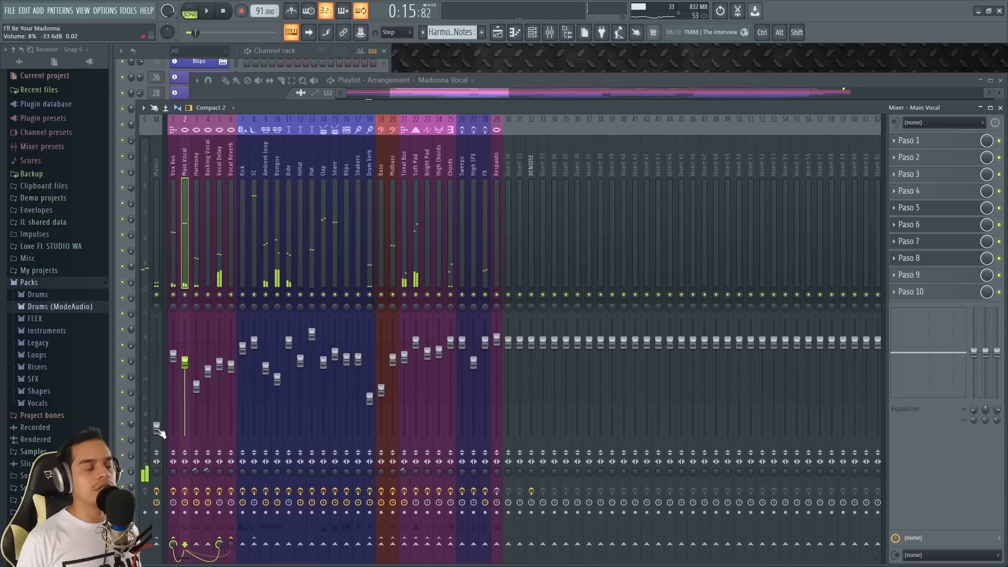
- Reset the Master volume to its default level and replay the full mix to check the vocal balance
{"action": "left_click", "coordinate": [157, 429], "text": "alt"}
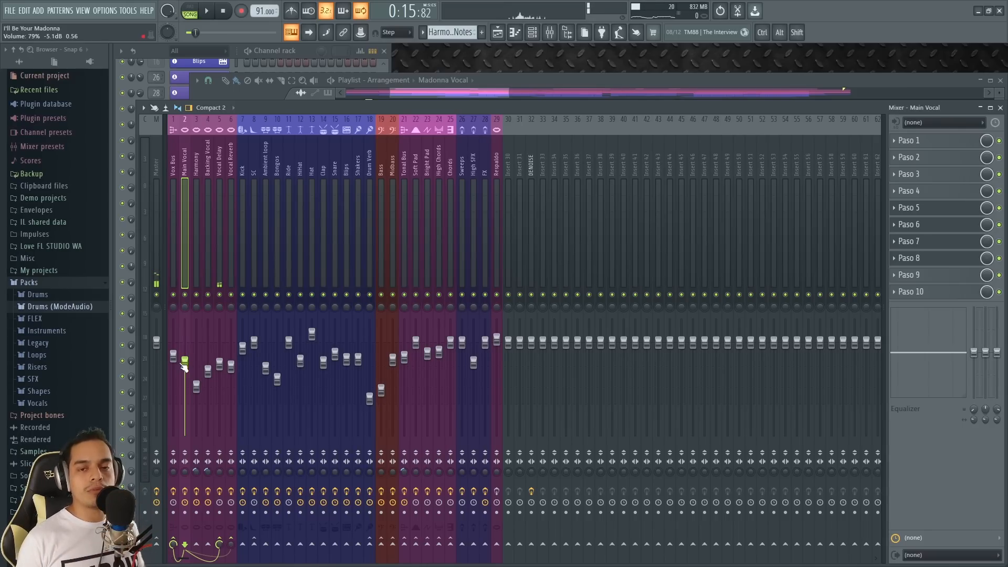
{"action": "key", "text": "space"}
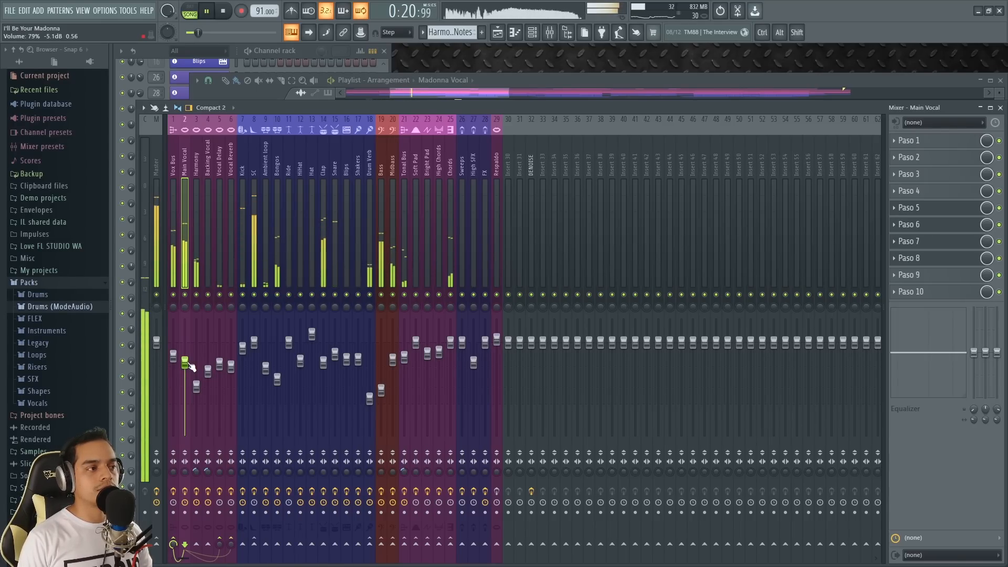
{"action": "key", "text": "space"}
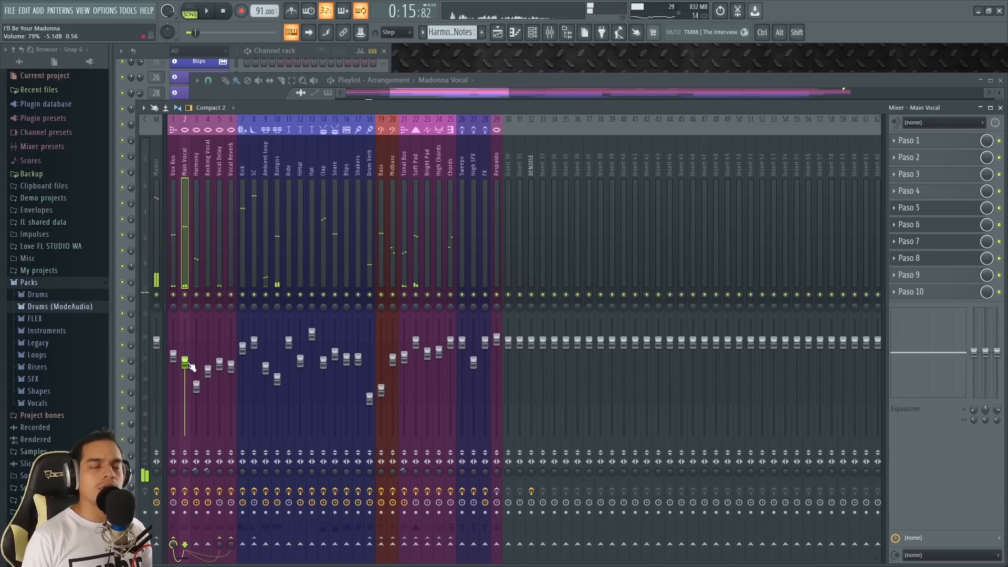
- Repeat the low-volume balancing: turn the Master down during playback and lower the Main Vocal volume from its default level
{"action": "left_click_drag", "start_coordinate": [161, 353], "coordinate": [162, 384]}
{"action": "key", "text": "space"}
{"action": "key", "text": "space"}
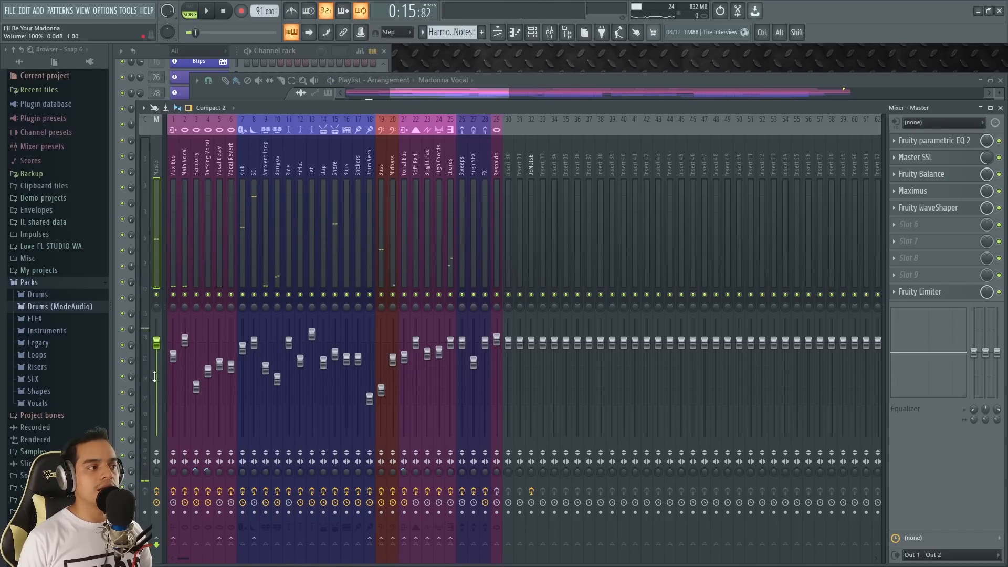
{"action": "key", "text": "space"}
{"action": "left_click_drag", "start_coordinate": [162, 356], "coordinate": [160, 407]}
{"action": "key", "text": "space"}
{"action": "left_click_drag", "start_coordinate": [185, 340], "coordinate": [185, 368]}
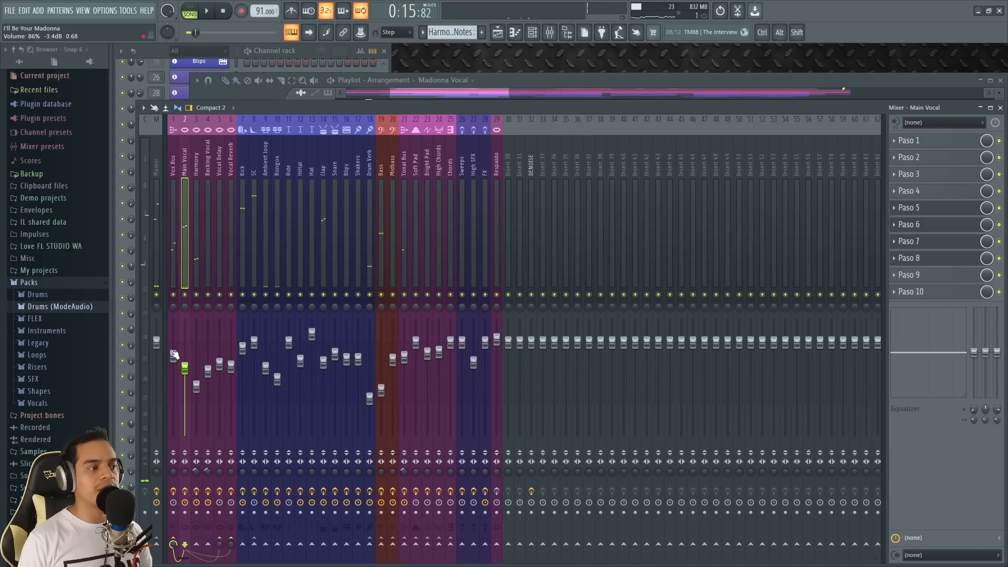
- Replay the full mix with the Master at its default level, raise the Main Vocal volume slightly and stop playback
{"action": "key", "text": "space"}
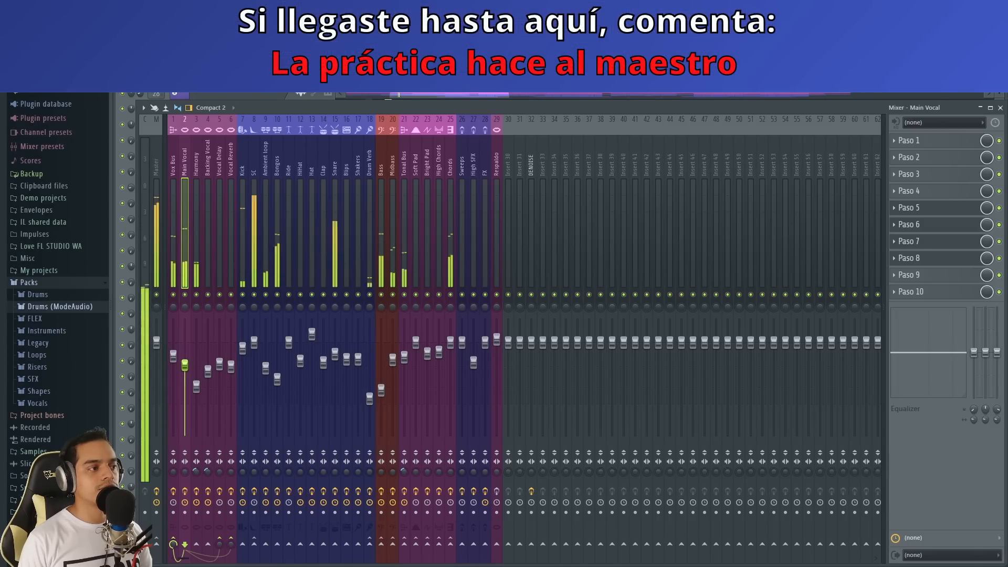
{"action": "left_click_drag", "start_coordinate": [185, 366], "coordinate": [184, 363]}
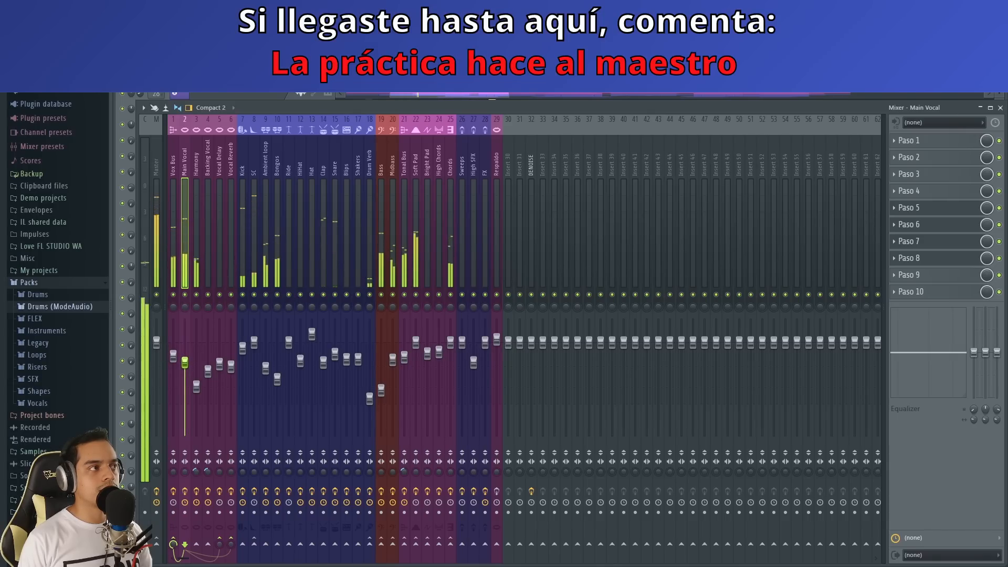
{"action": "left_click", "coordinate": [223, 11]}
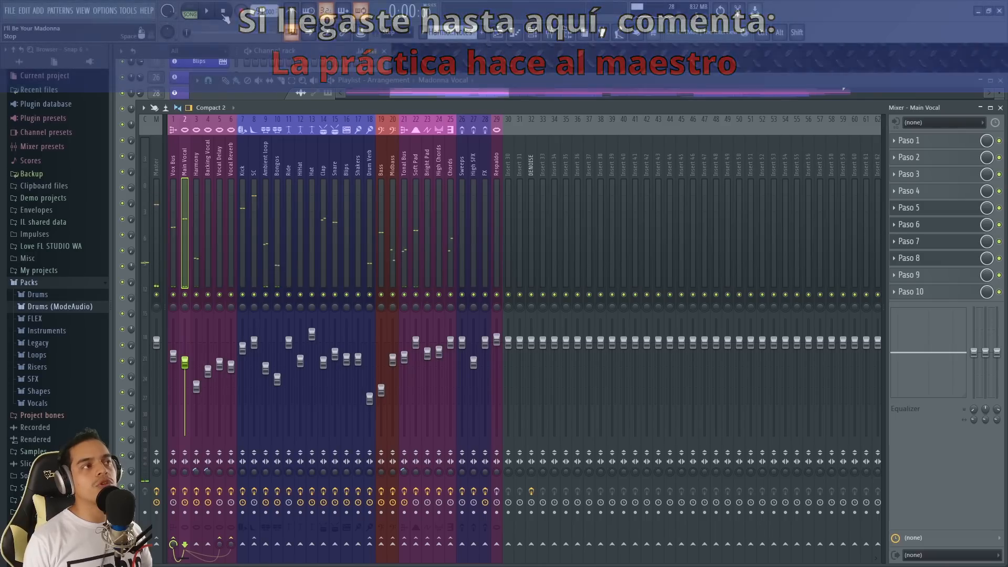